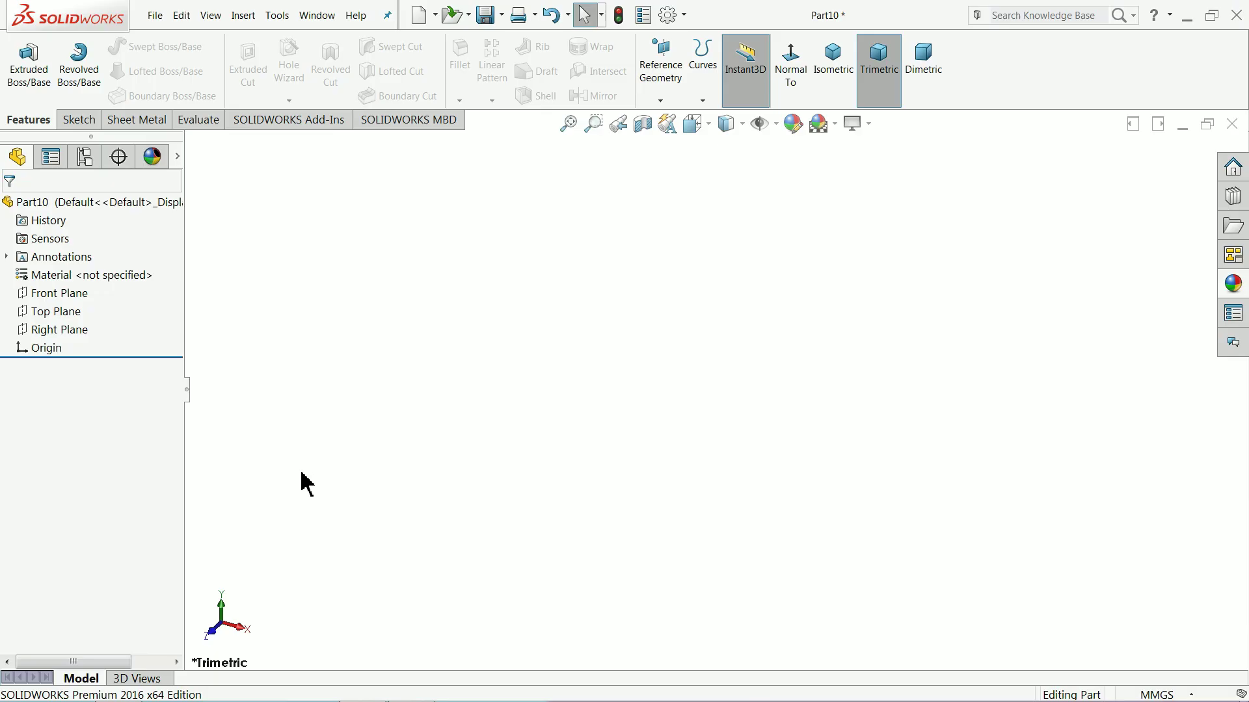
Start a Front Plane sketch and draw the bottom line, right-end step and long top line from the origin.
{"action": "left_click", "coordinate": [52, 293]}
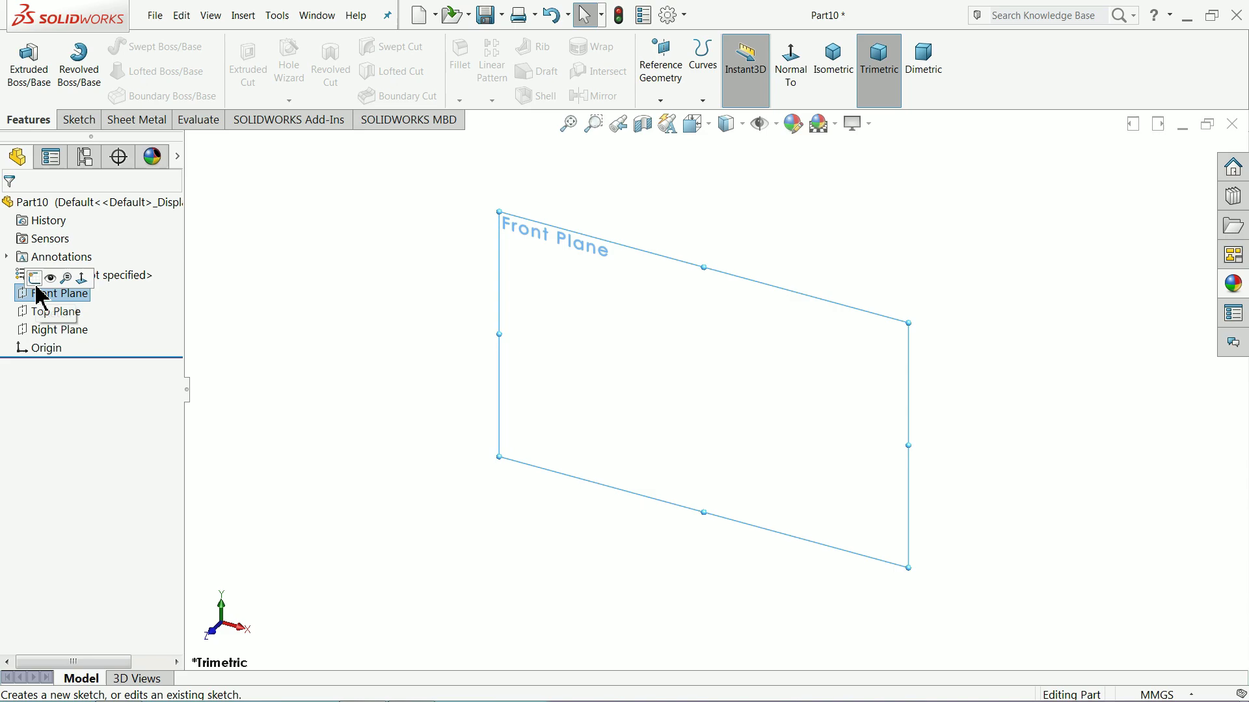
{"action": "left_click", "coordinate": [39, 276]}
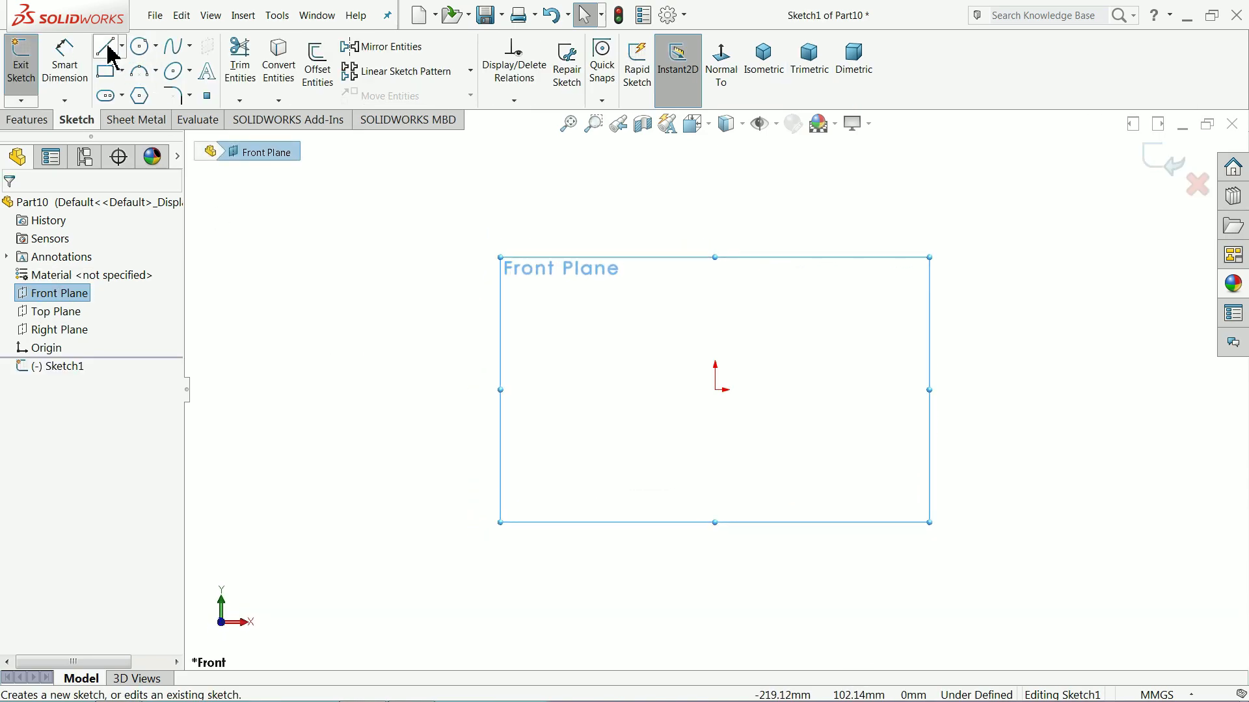
{"action": "left_click", "coordinate": [106, 48]}
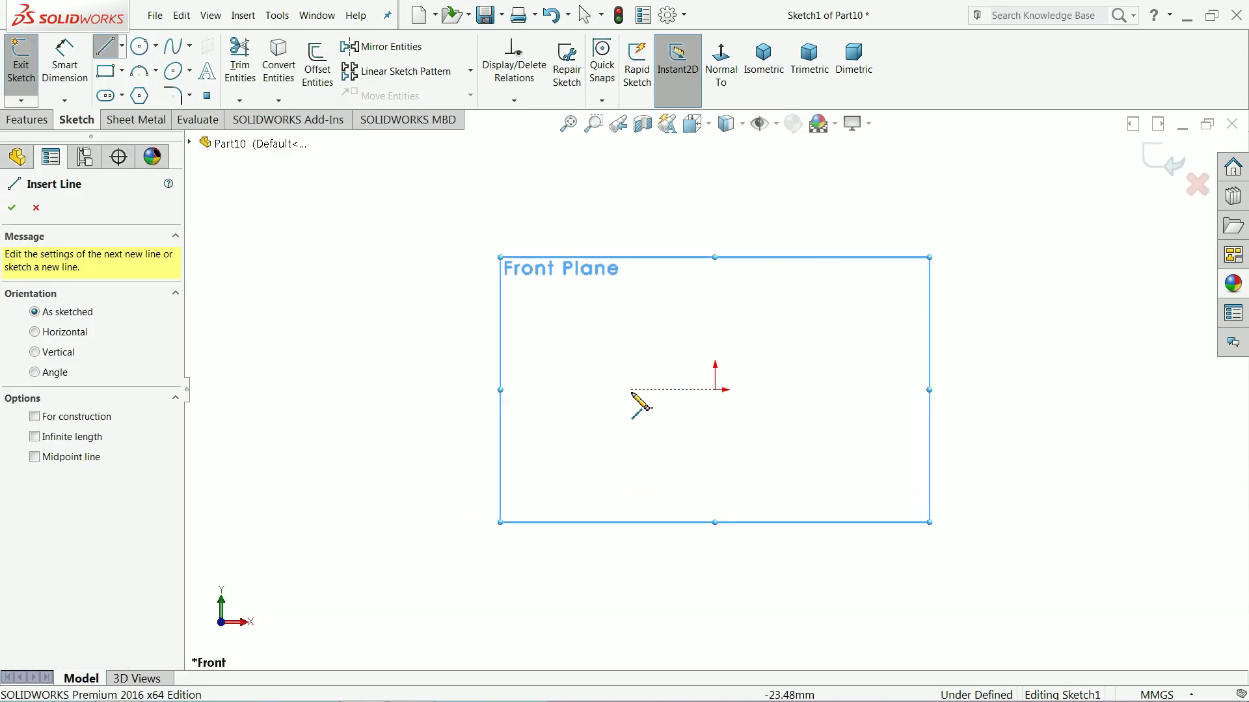
{"action": "left_click", "coordinate": [714, 389]}
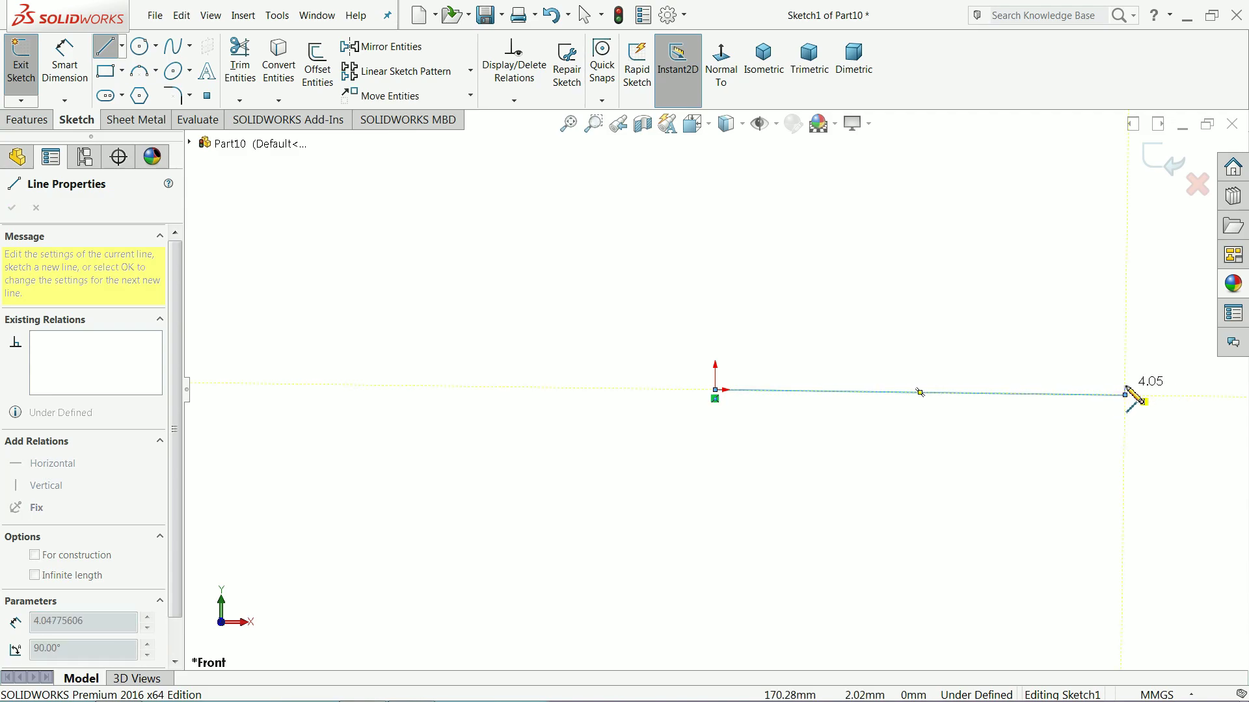
{"action": "left_click", "coordinate": [1125, 394]}
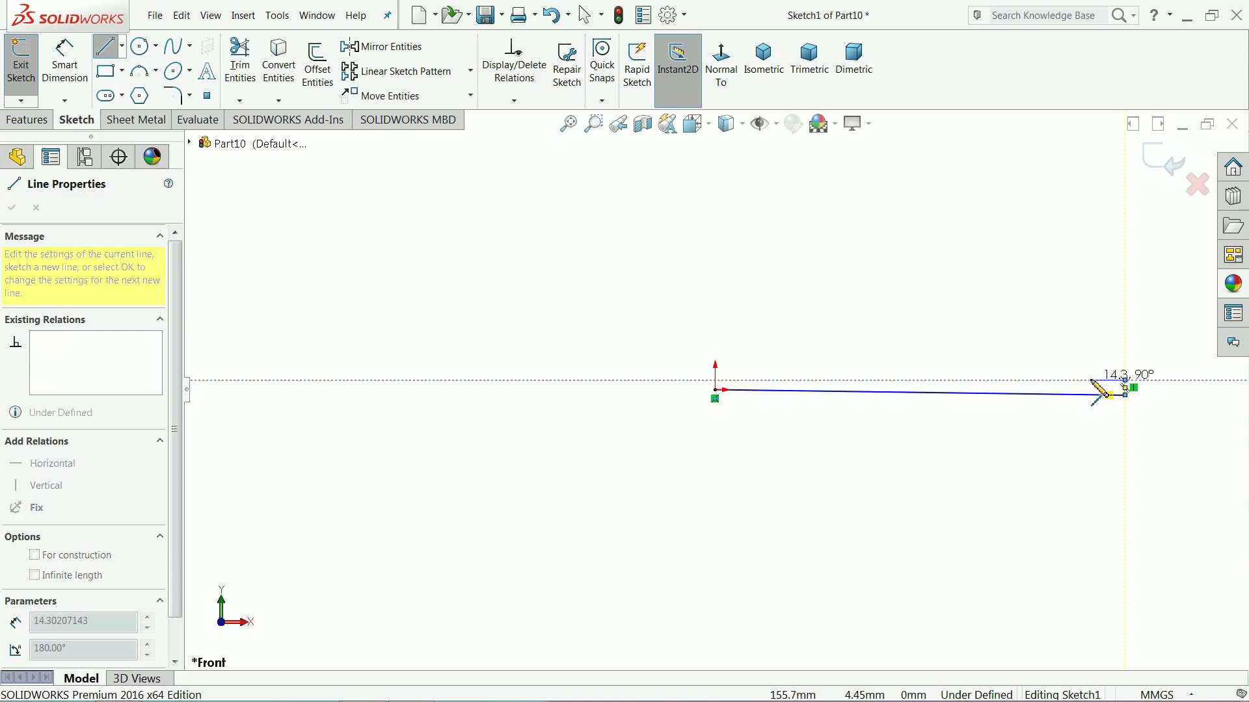
{"action": "left_click", "coordinate": [1090, 380]}
{"action": "left_click", "coordinate": [1091, 354]}
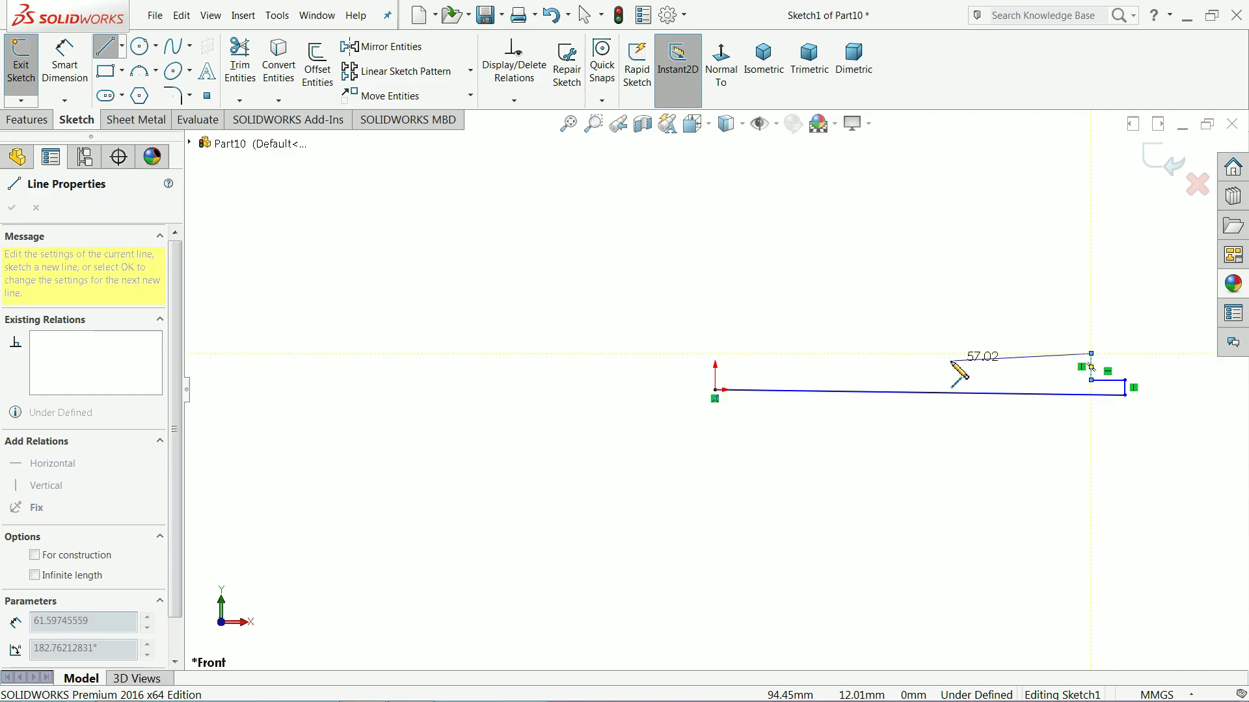
{"action": "left_click", "coordinate": [868, 353]}
Add the collar rise, collar top, sloping line, then a small tangent arc and large arc back to the origin.
{"action": "left_click", "coordinate": [867, 329]}
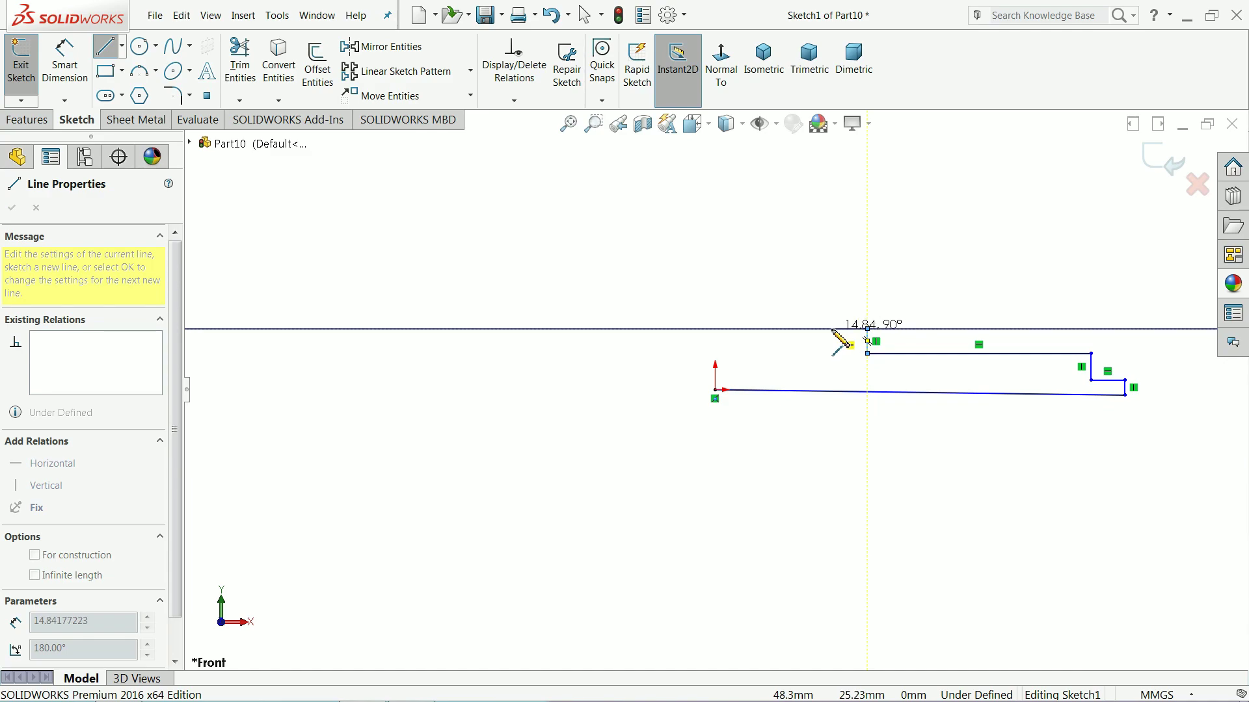
{"action": "left_click", "coordinate": [833, 329]}
{"action": "scroll", "coordinate": [838, 342], "scroll_direction": "down", "scroll_amount": 5}
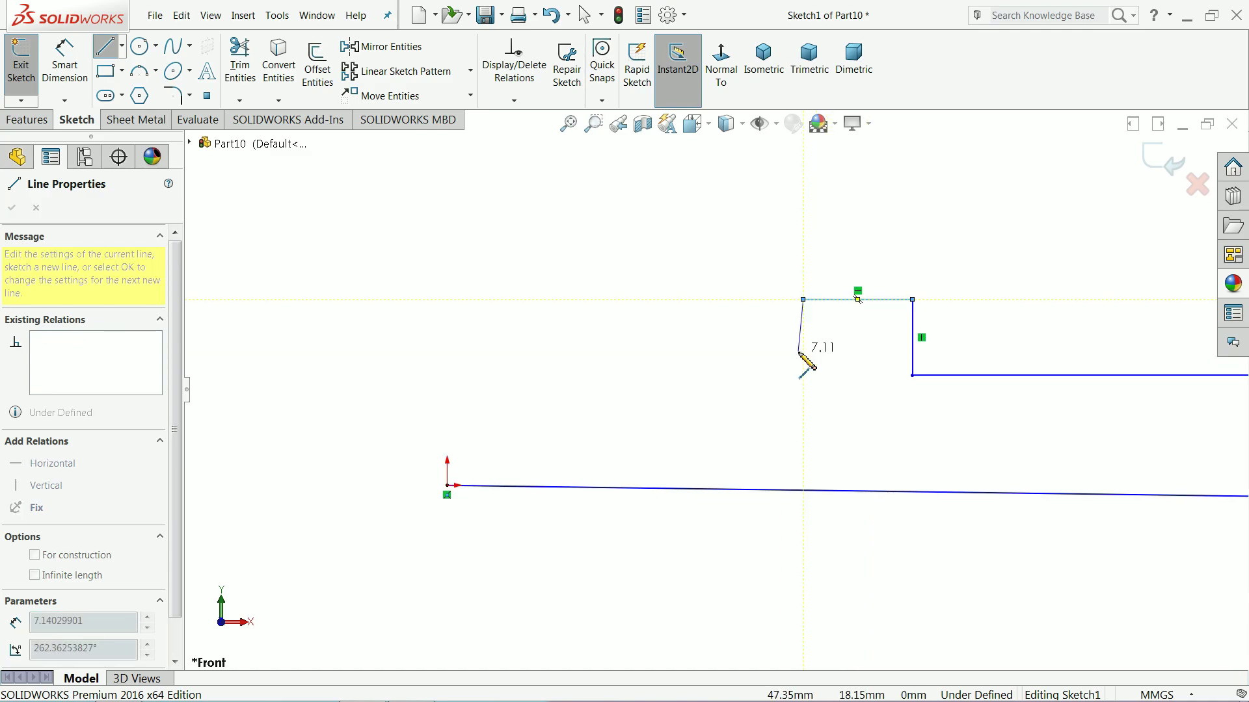
{"action": "left_click", "coordinate": [782, 366]}
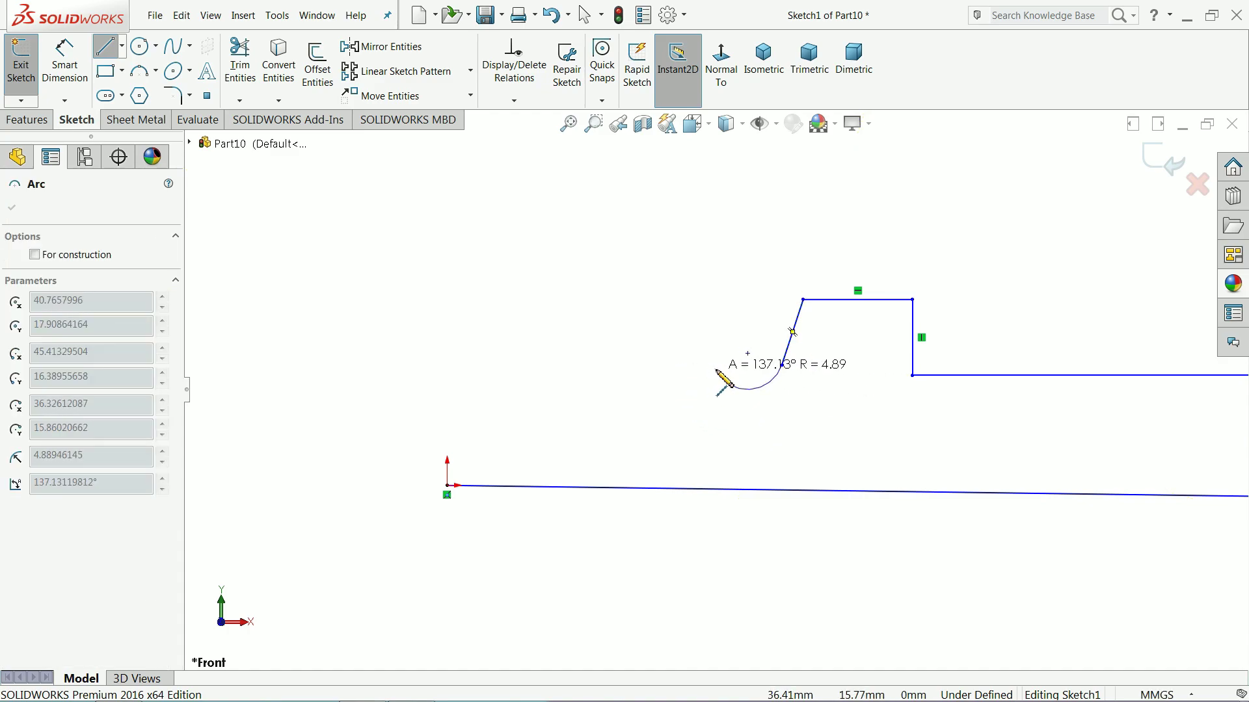
{"action": "left_click", "coordinate": [723, 383]}
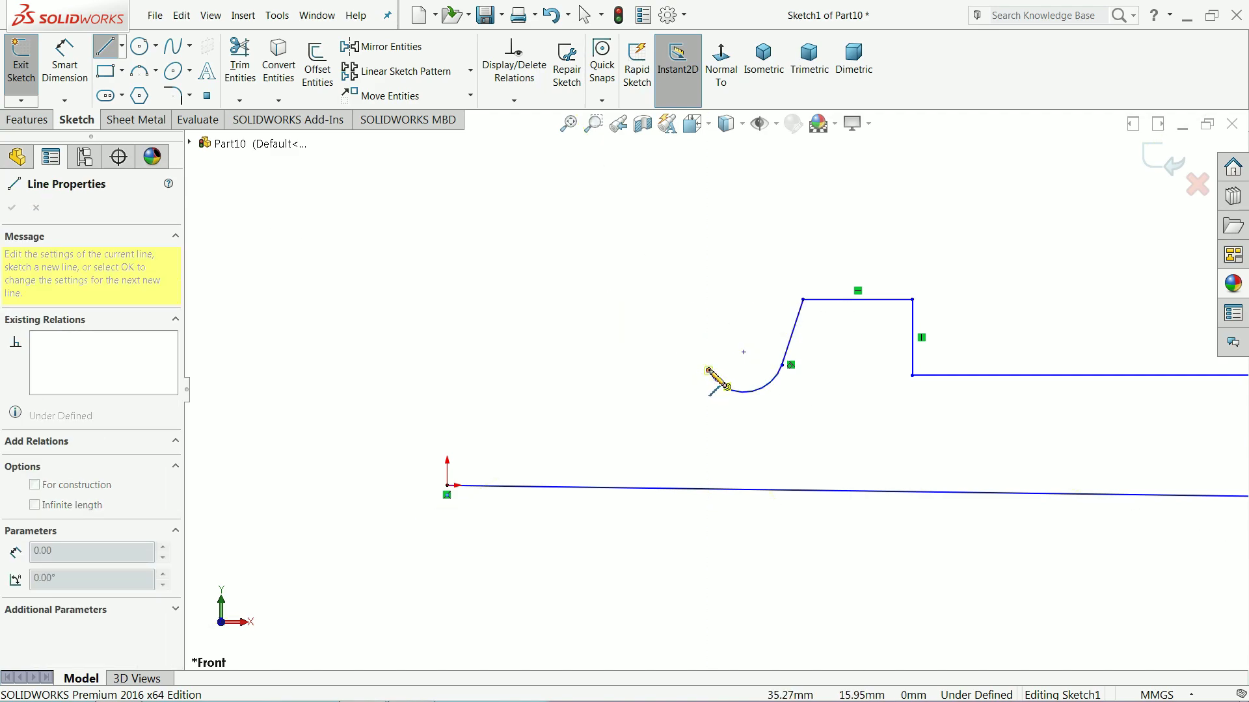
{"action": "left_click", "coordinate": [447, 487]}
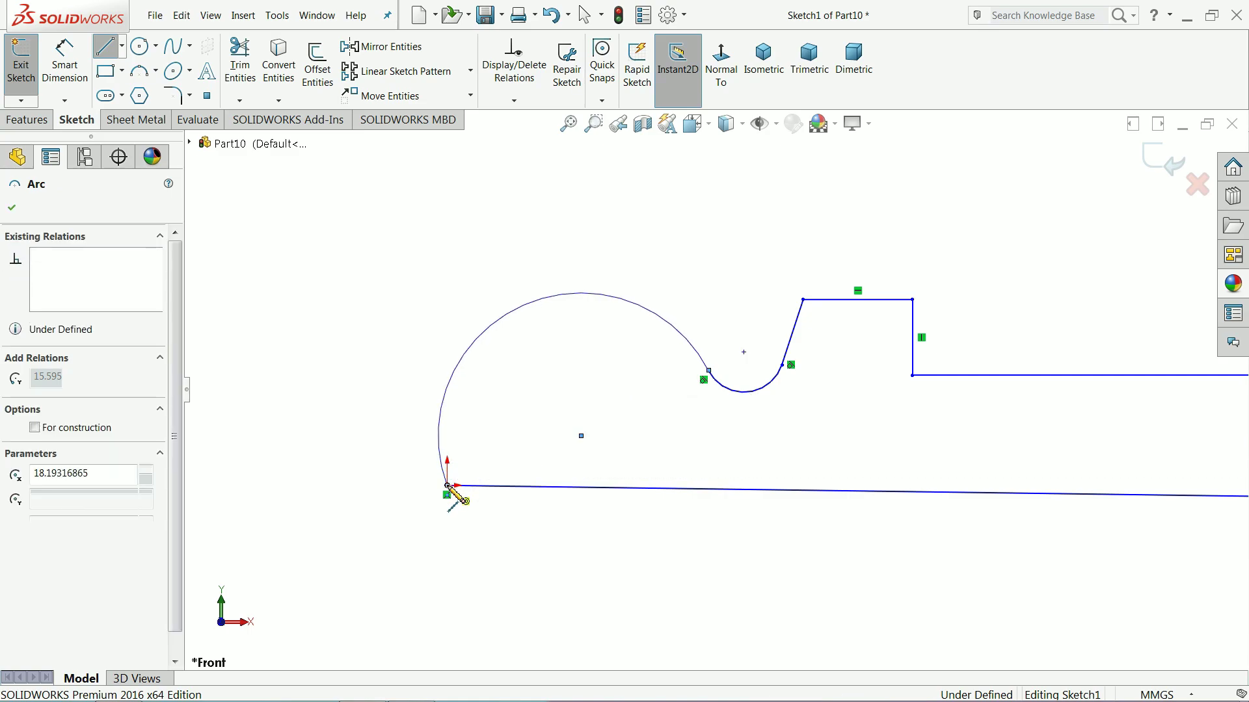
{"action": "right_click", "coordinate": [381, 311]}
Make the large arc's centre point coincident with the bottom line.
{"action": "left_click", "coordinate": [408, 318]}
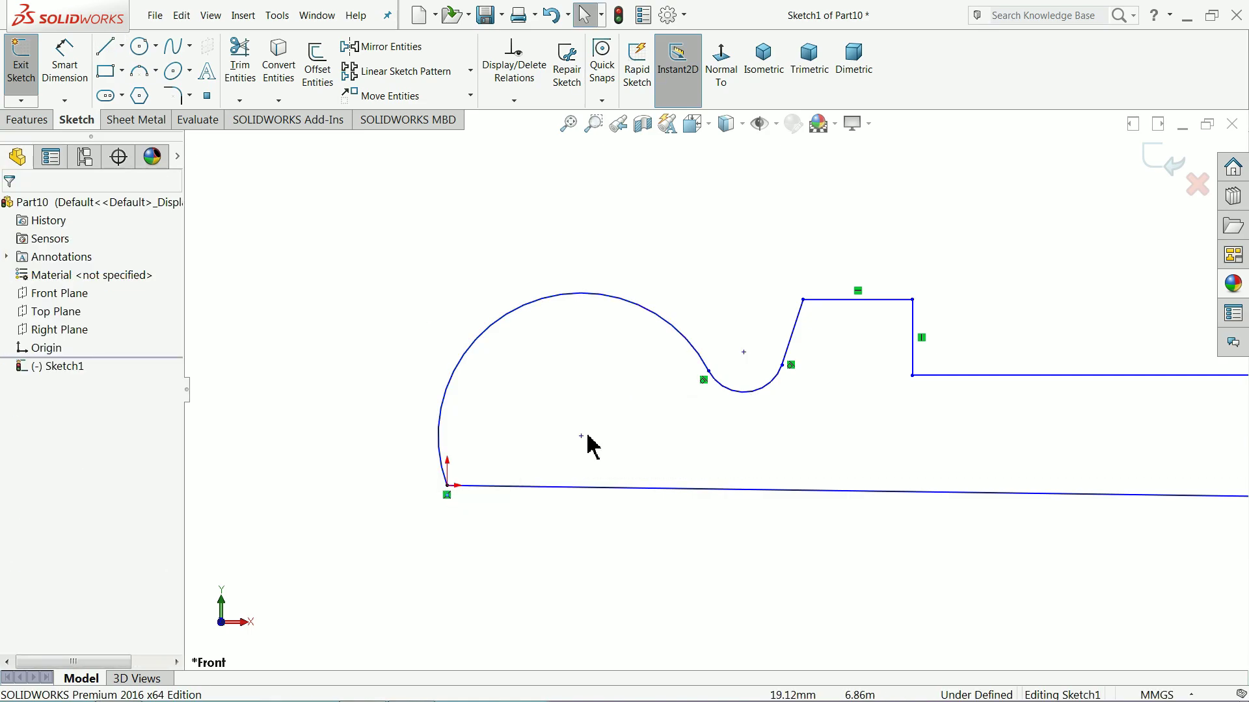
{"action": "left_click", "coordinate": [581, 437]}
{"action": "left_click", "coordinate": [584, 489]}
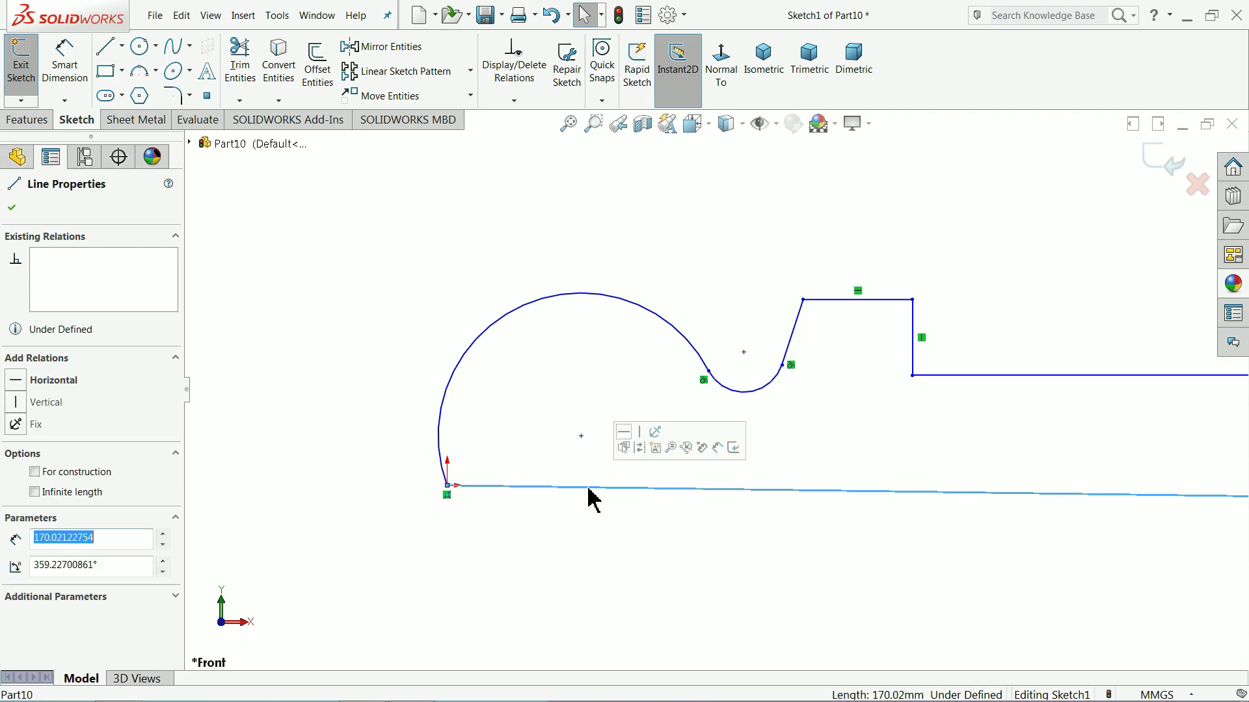
{"action": "left_click", "coordinate": [582, 436]}
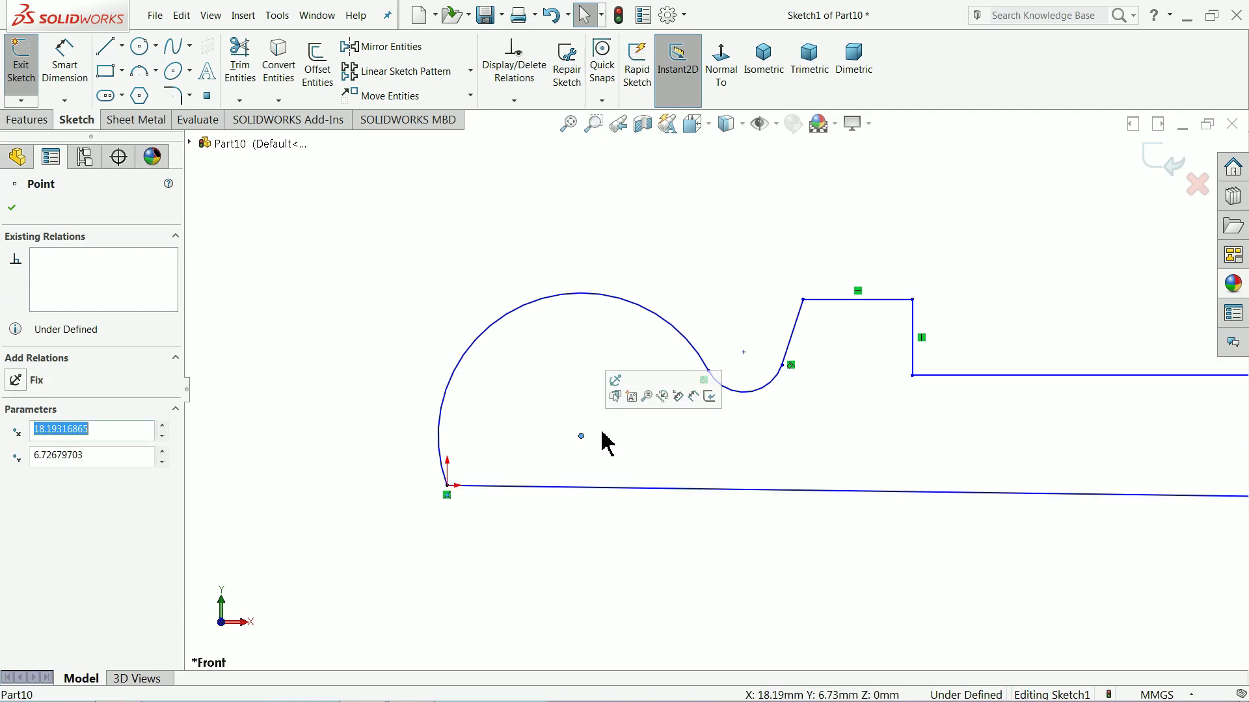
{"action": "left_click", "coordinate": [580, 496], "text": "ctrl"}
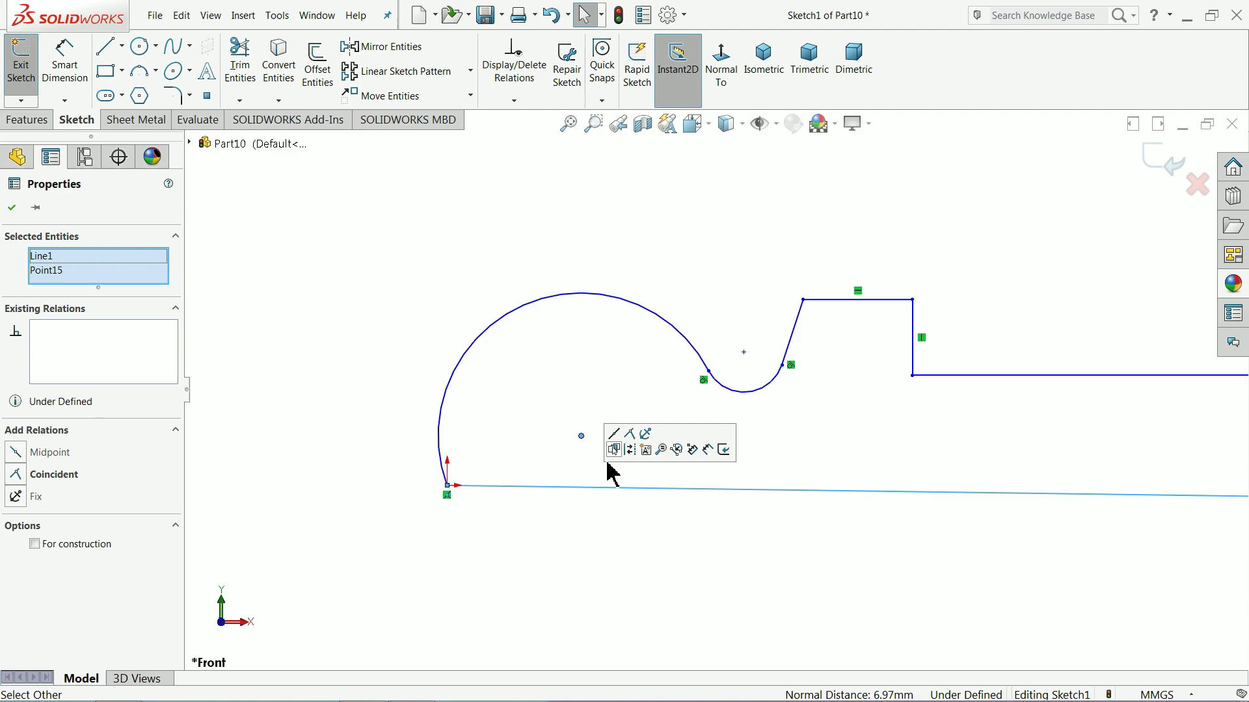
{"action": "left_click", "coordinate": [631, 435]}
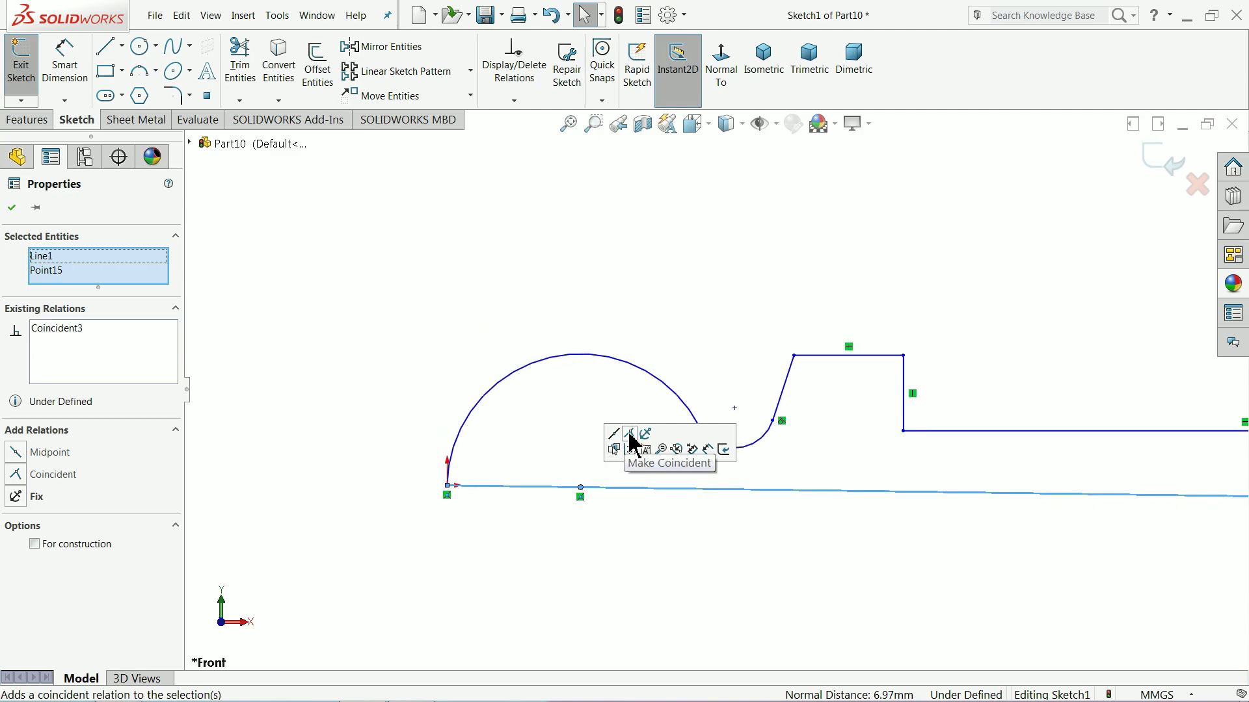
Drag the right-end corner point upward and make the bottom line horizontal.
{"action": "left_click", "coordinate": [556, 273]}
{"action": "scroll", "coordinate": [910, 364], "scroll_direction": "up", "scroll_amount": 3}
{"action": "scroll", "coordinate": [895, 426], "scroll_direction": "up", "scroll_amount": 2}
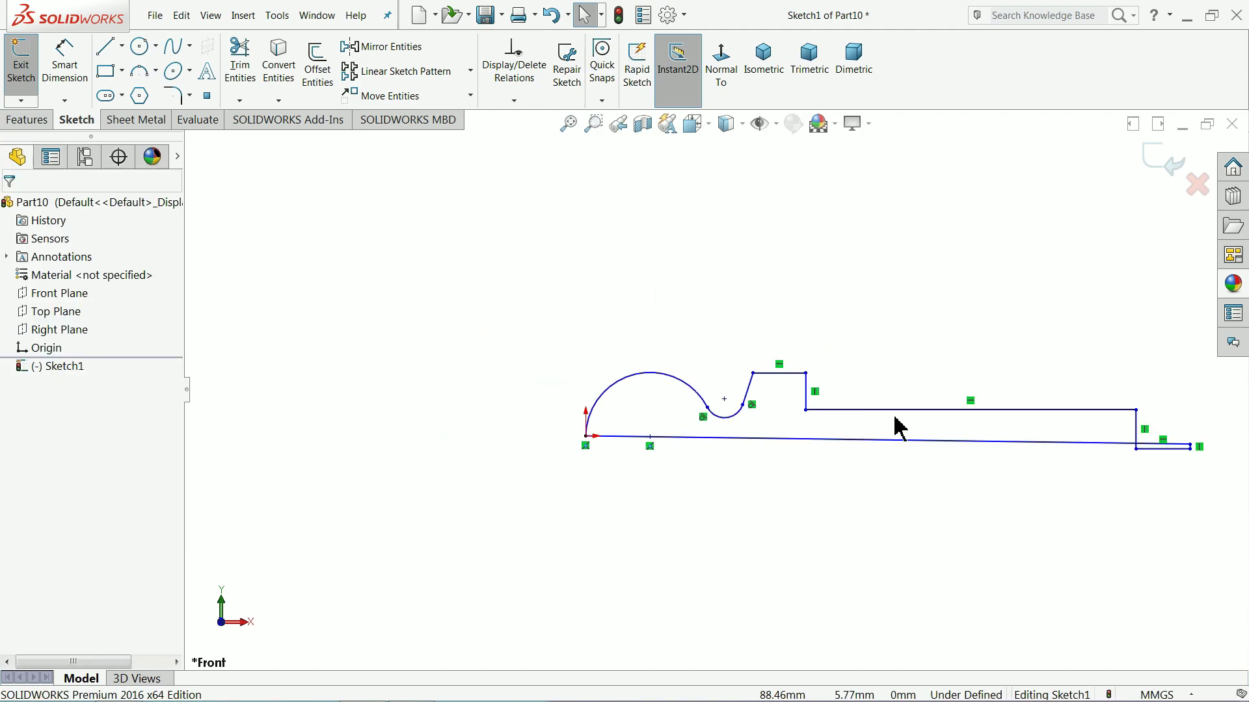
{"action": "scroll", "coordinate": [1016, 453], "scroll_direction": "down", "scroll_amount": 3}
{"action": "scroll", "coordinate": [897, 439], "scroll_direction": "up", "scroll_amount": 2}
{"action": "scroll", "coordinate": [1028, 447], "scroll_direction": "down", "scroll_amount": 2}
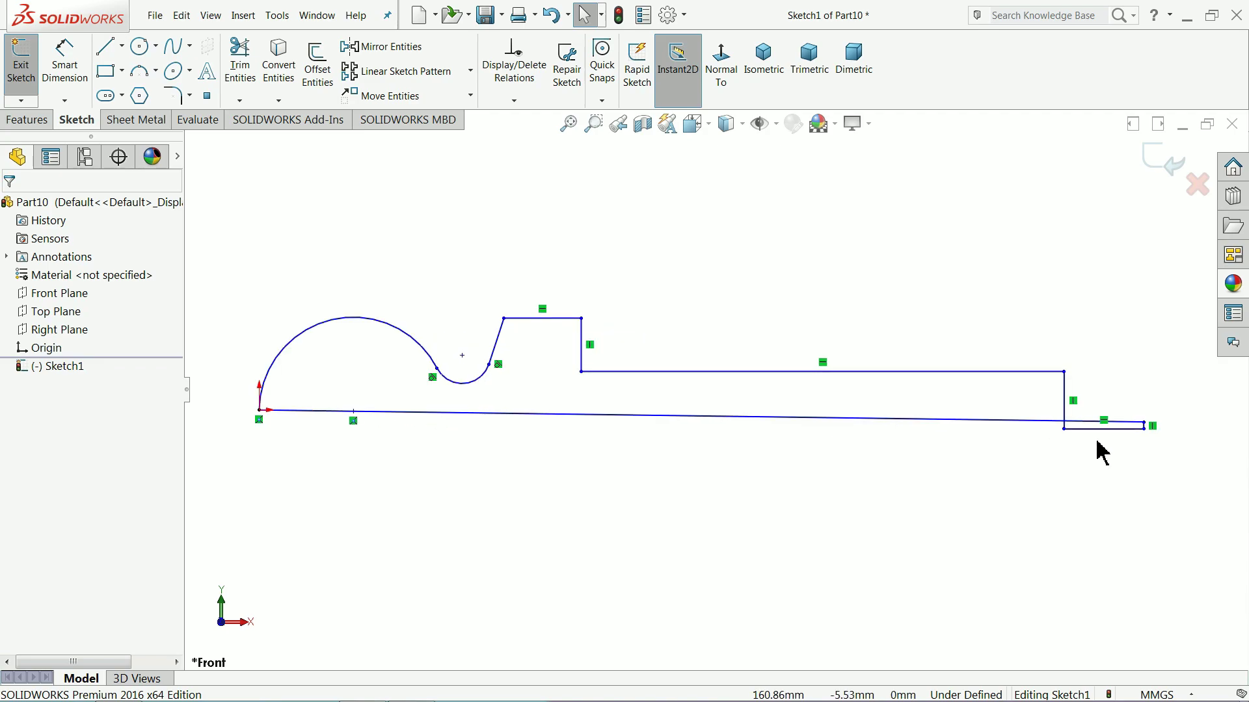
{"action": "left_click_drag", "start_coordinate": [1070, 441], "coordinate": [1068, 406]}
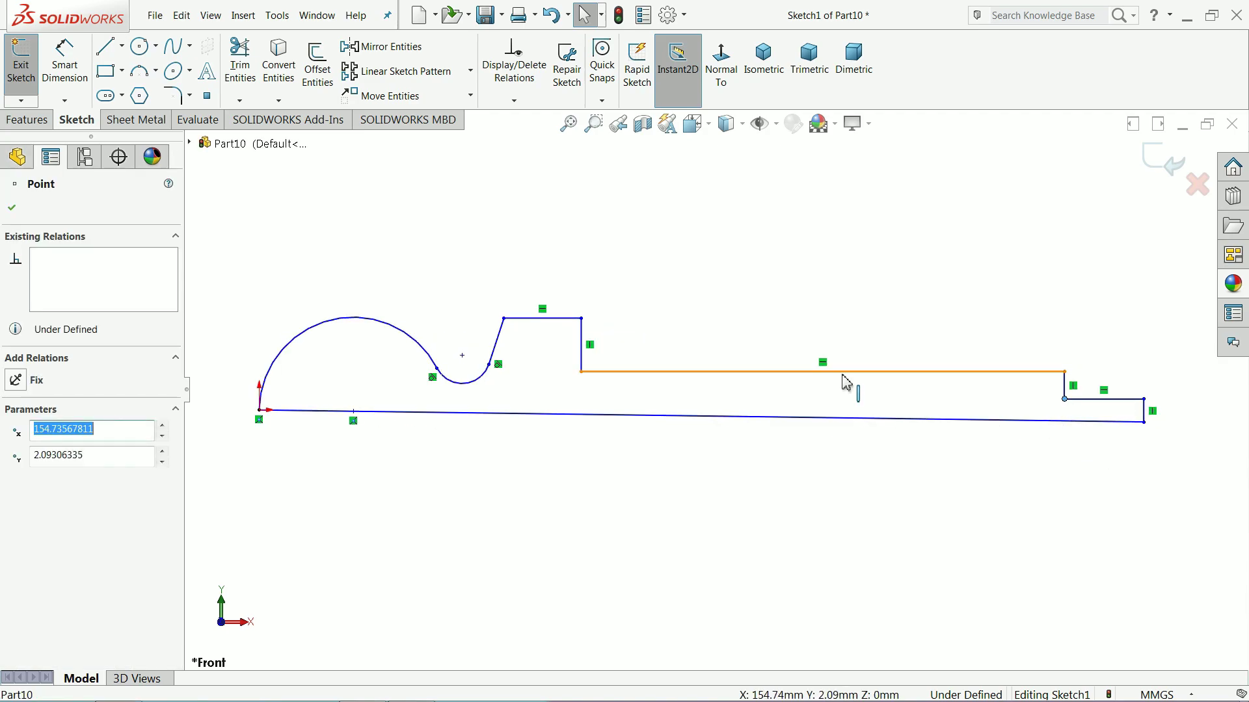
{"action": "left_click", "coordinate": [754, 419]}
{"action": "left_click", "coordinate": [790, 364]}
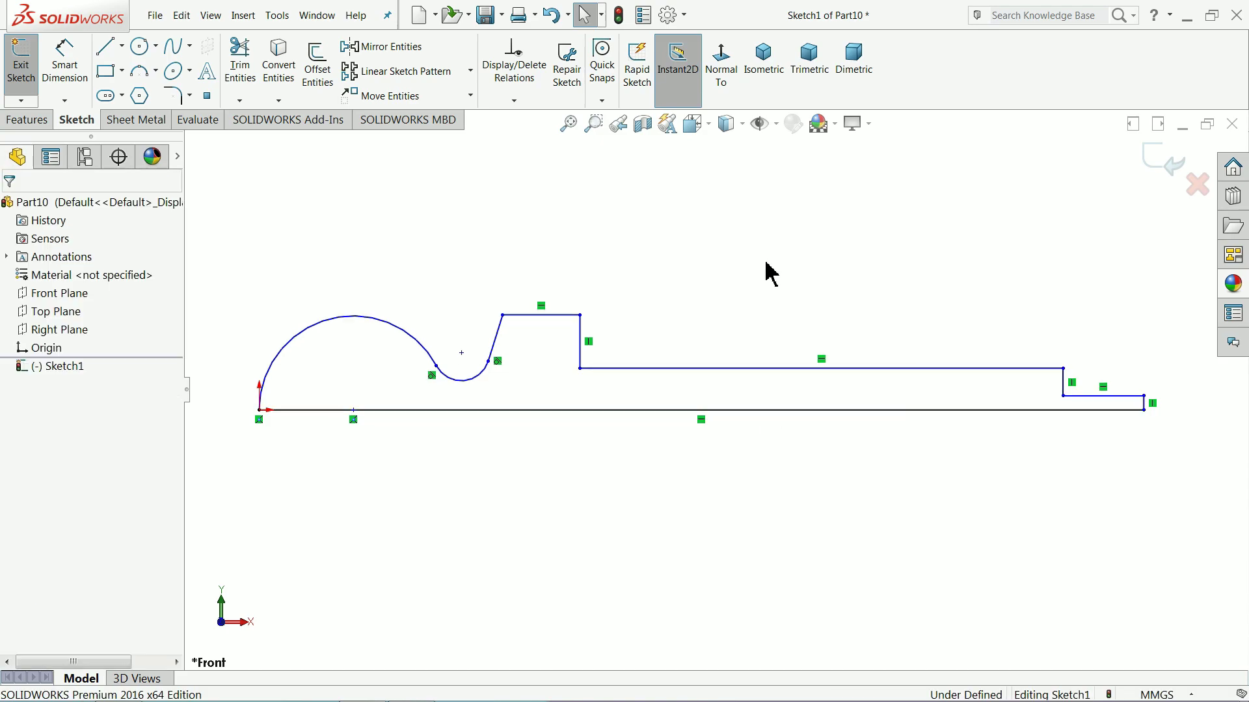
Raise the collar's top edge and draw a three-sided rectangular tab rising from the large arc.
{"action": "left_click_drag", "start_coordinate": [539, 317], "coordinate": [538, 288]}
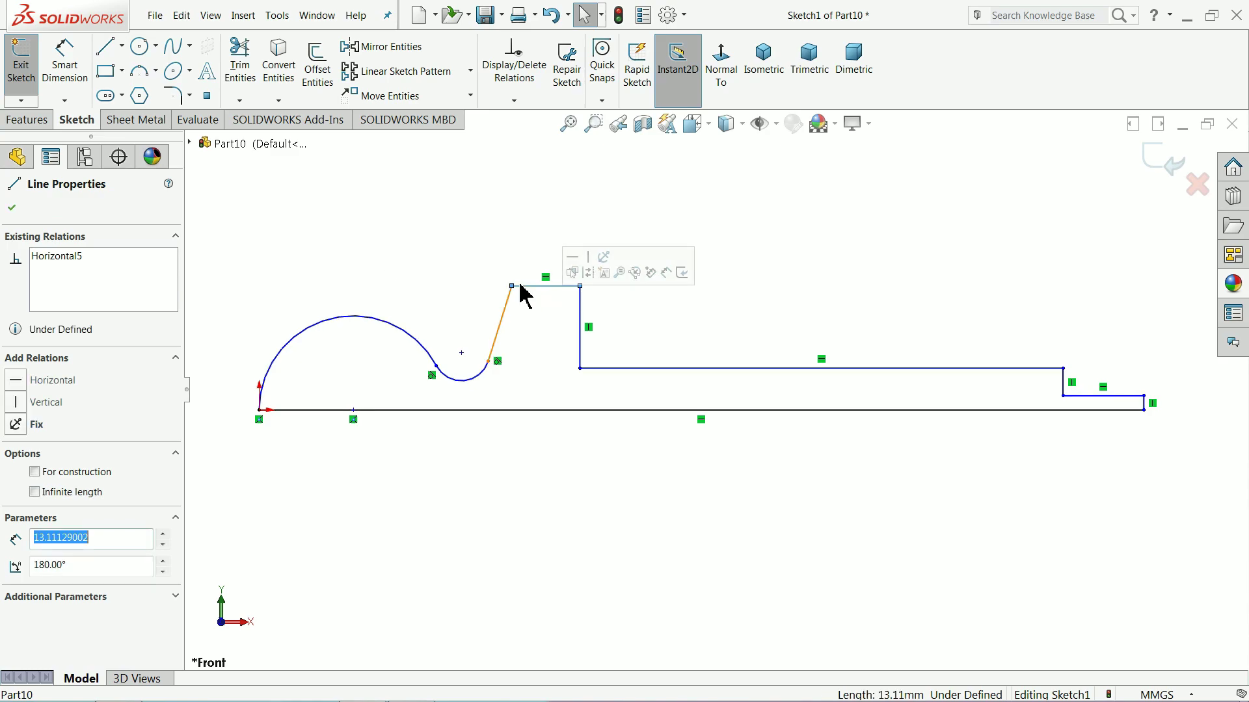
{"action": "left_click", "coordinate": [104, 52]}
{"action": "scroll", "coordinate": [246, 254], "scroll_direction": "down", "scroll_amount": 3}
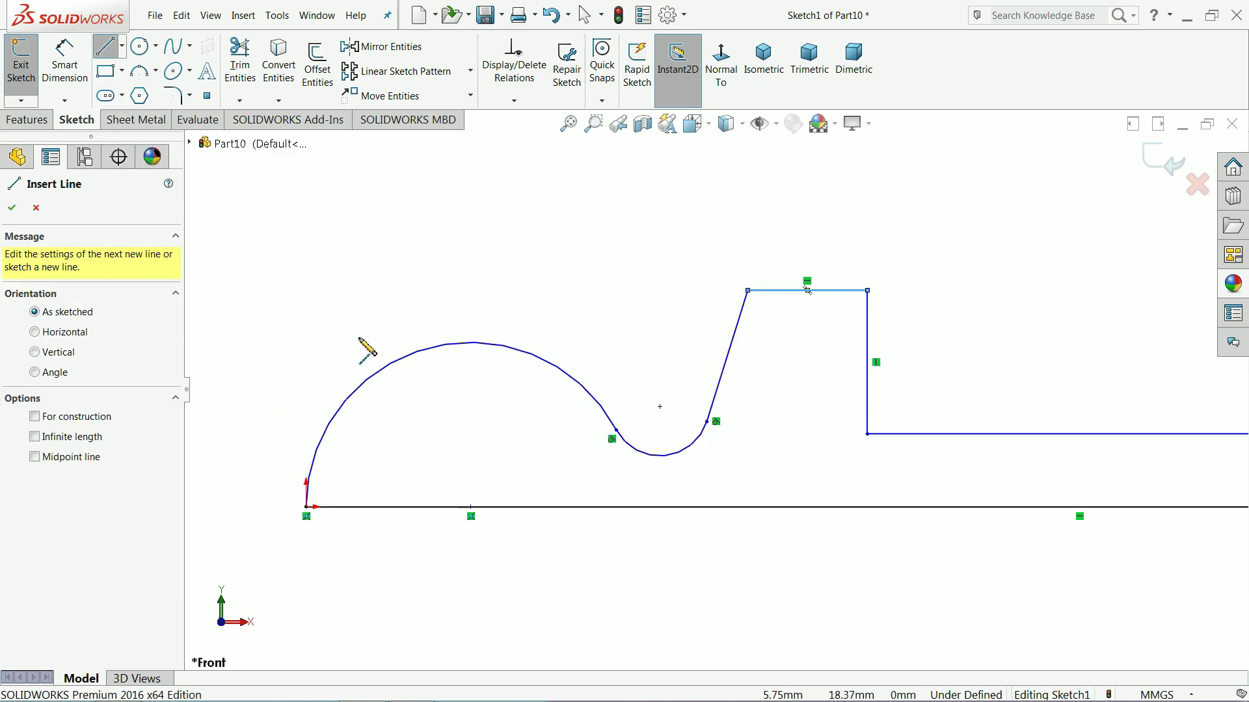
{"action": "left_click", "coordinate": [395, 361]}
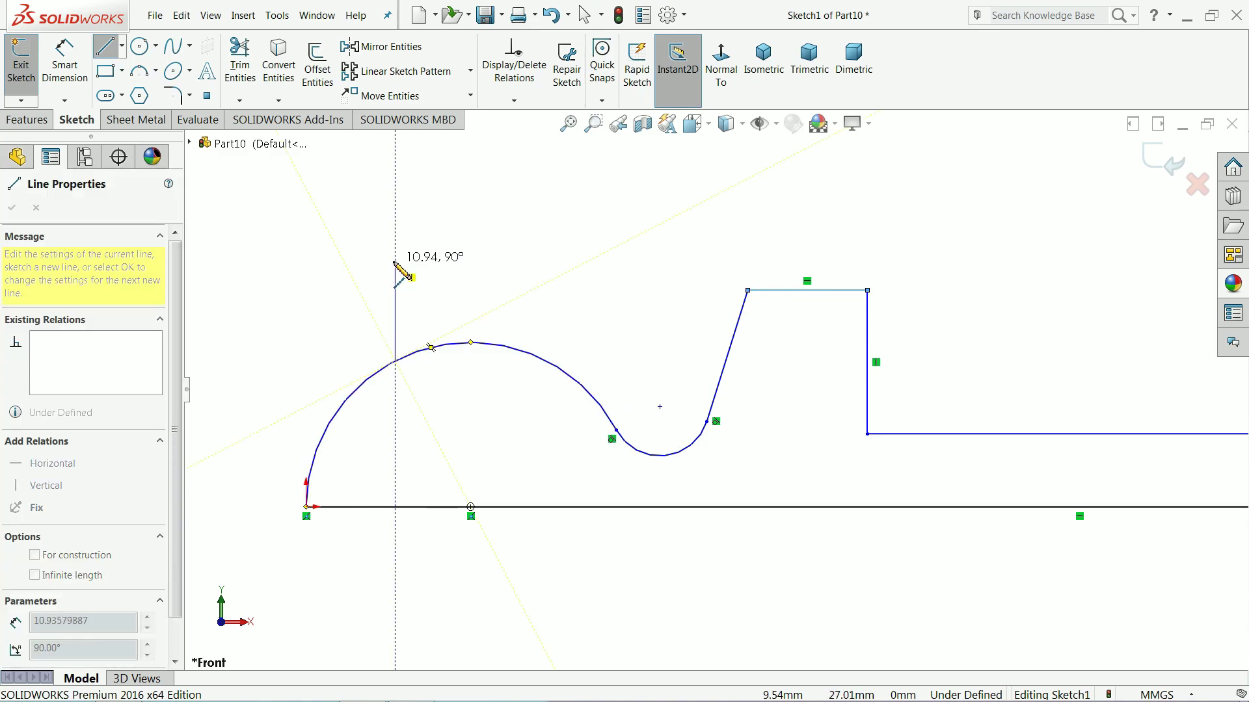
{"action": "left_click", "coordinate": [395, 261]}
{"action": "left_click", "coordinate": [517, 260]}
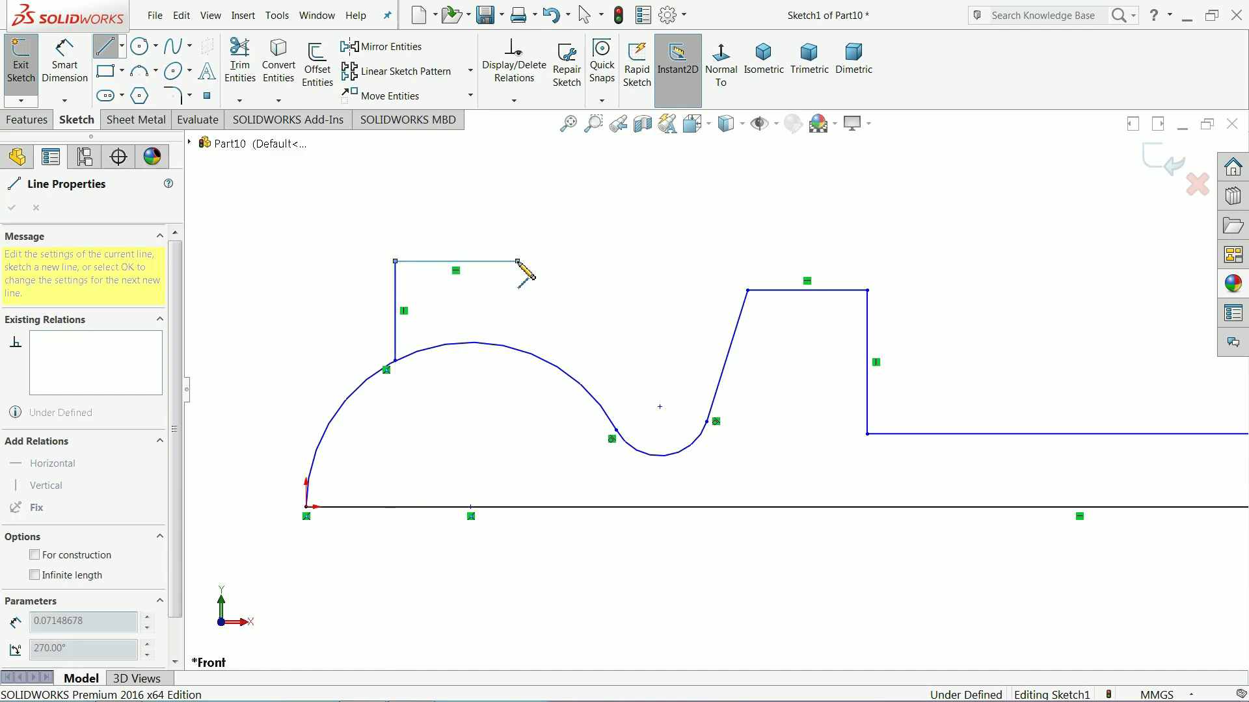
{"action": "left_click", "coordinate": [519, 351]}
{"action": "right_click", "coordinate": [563, 277]}
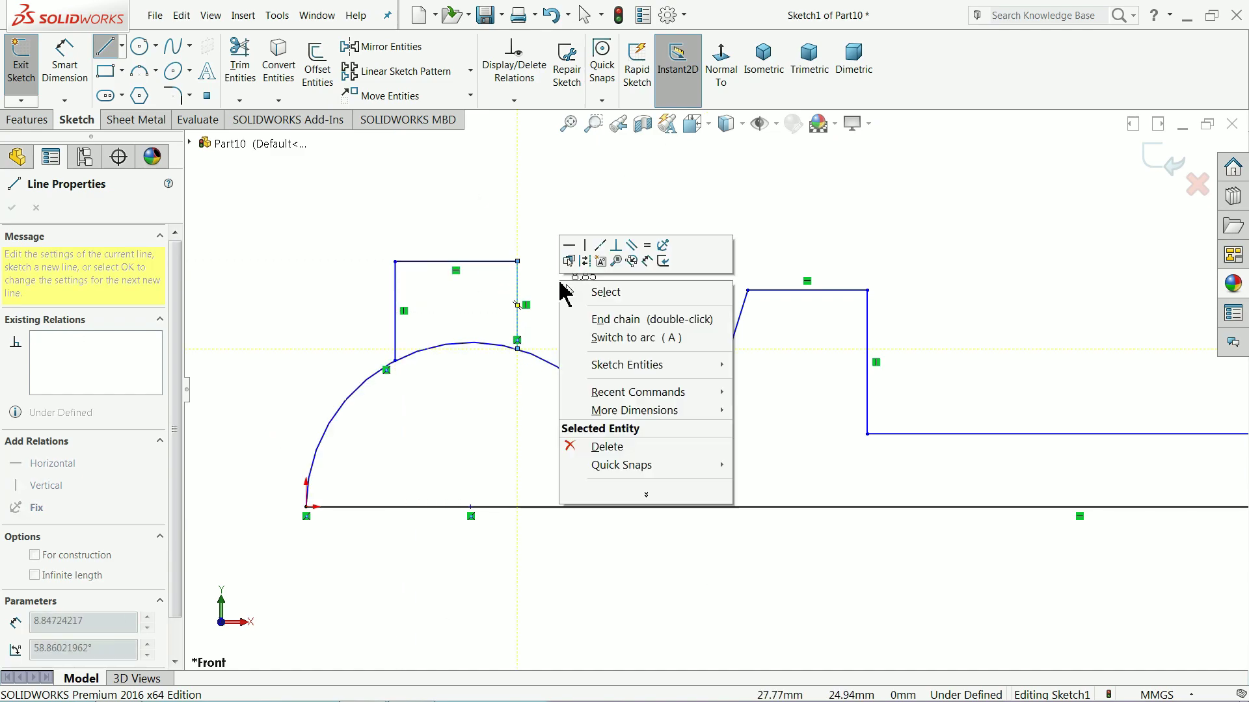
{"action": "left_click", "coordinate": [589, 318]}
{"action": "key", "text": "Escape"}
{"action": "scroll", "coordinate": [457, 389], "scroll_direction": "up", "scroll_amount": 5}
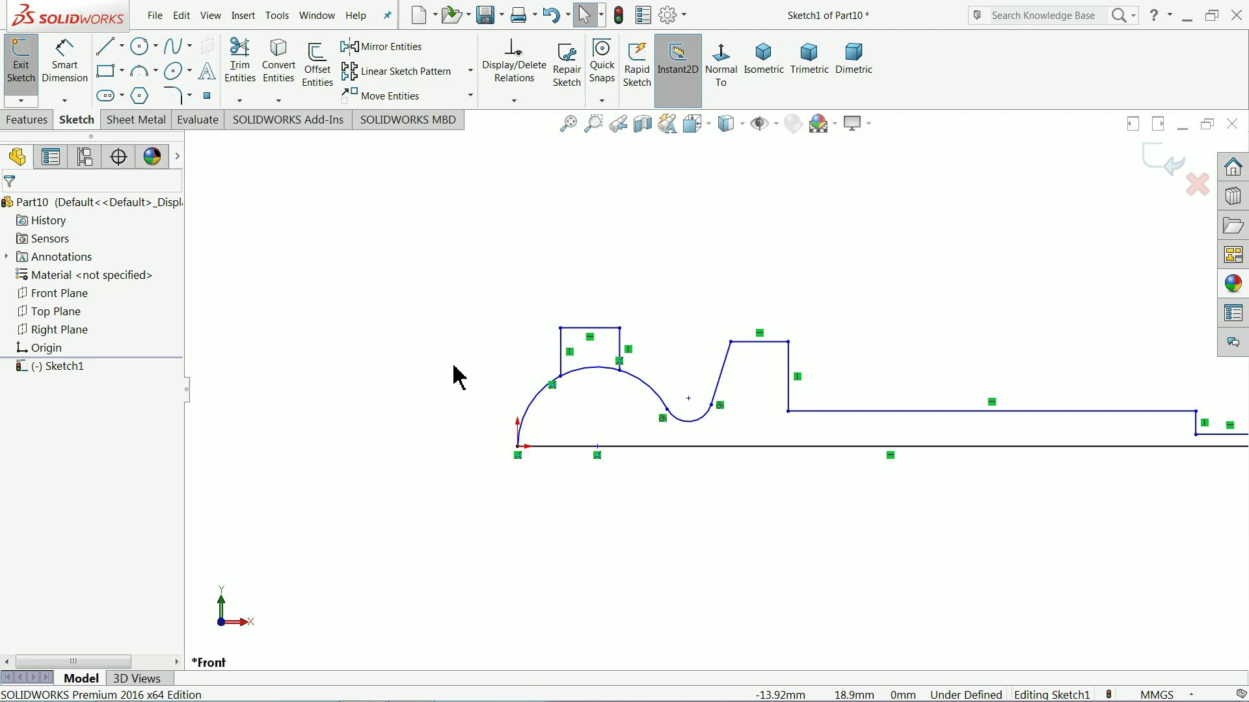
{"action": "scroll", "coordinate": [976, 426], "scroll_direction": "down", "scroll_amount": 2}
{"action": "left_click", "coordinate": [68, 65]}
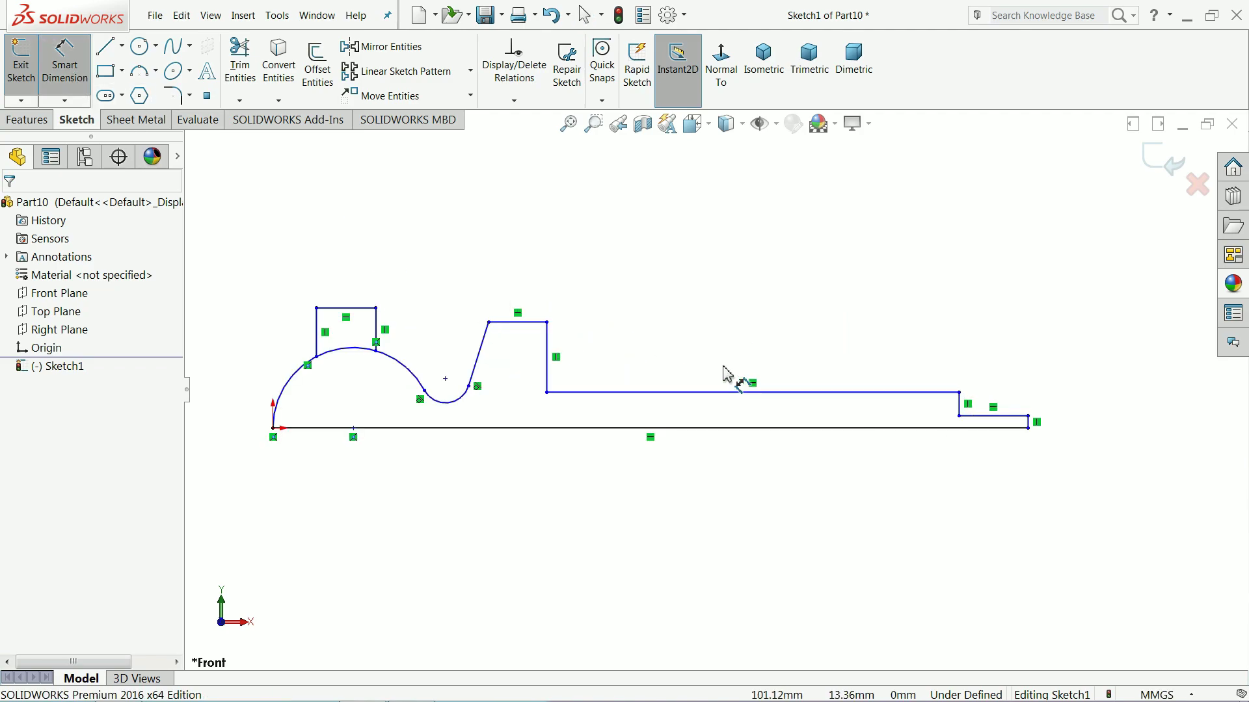
Dimension the long shaft line to 63.5 and the short end line to 3.
{"action": "left_click", "coordinate": [720, 393]}
{"action": "left_click", "coordinate": [714, 366]}
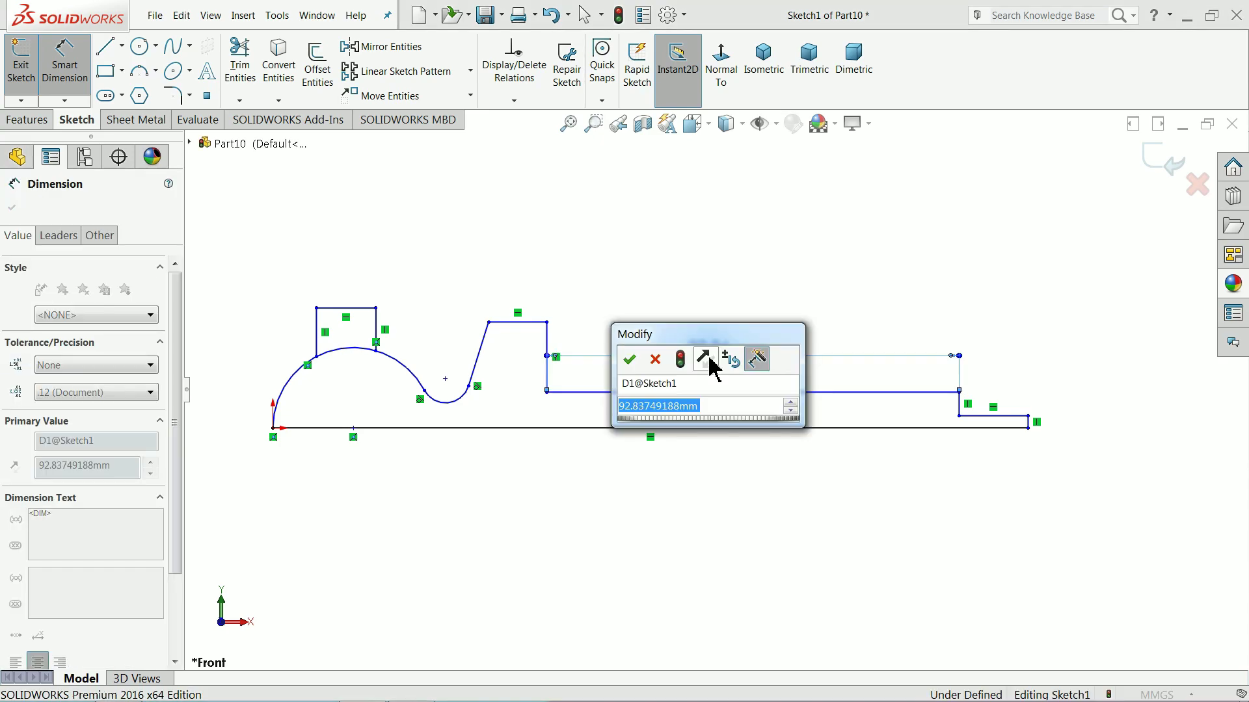
{"action": "type", "text": "63.5"}
{"action": "key", "text": "Return"}
{"action": "scroll", "coordinate": [982, 429], "scroll_direction": "down", "scroll_amount": 2}
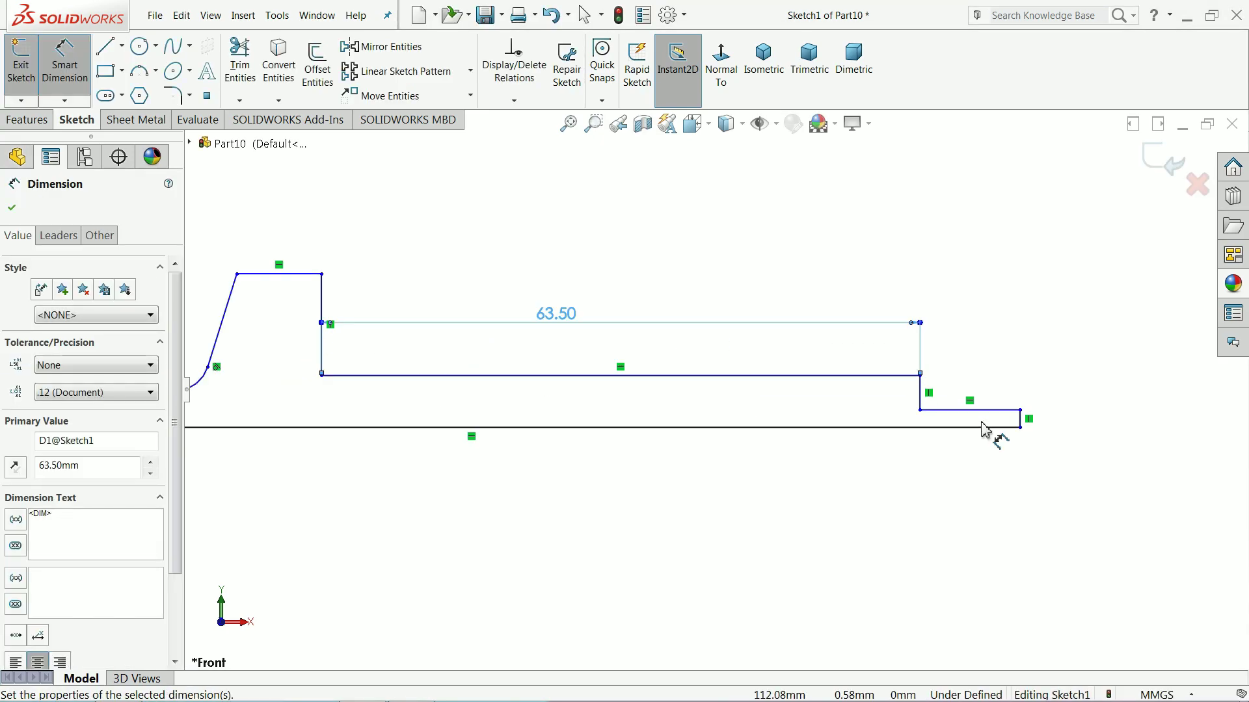
{"action": "scroll", "coordinate": [982, 429], "scroll_direction": "down", "scroll_amount": 2}
{"action": "left_click", "coordinate": [1016, 414]}
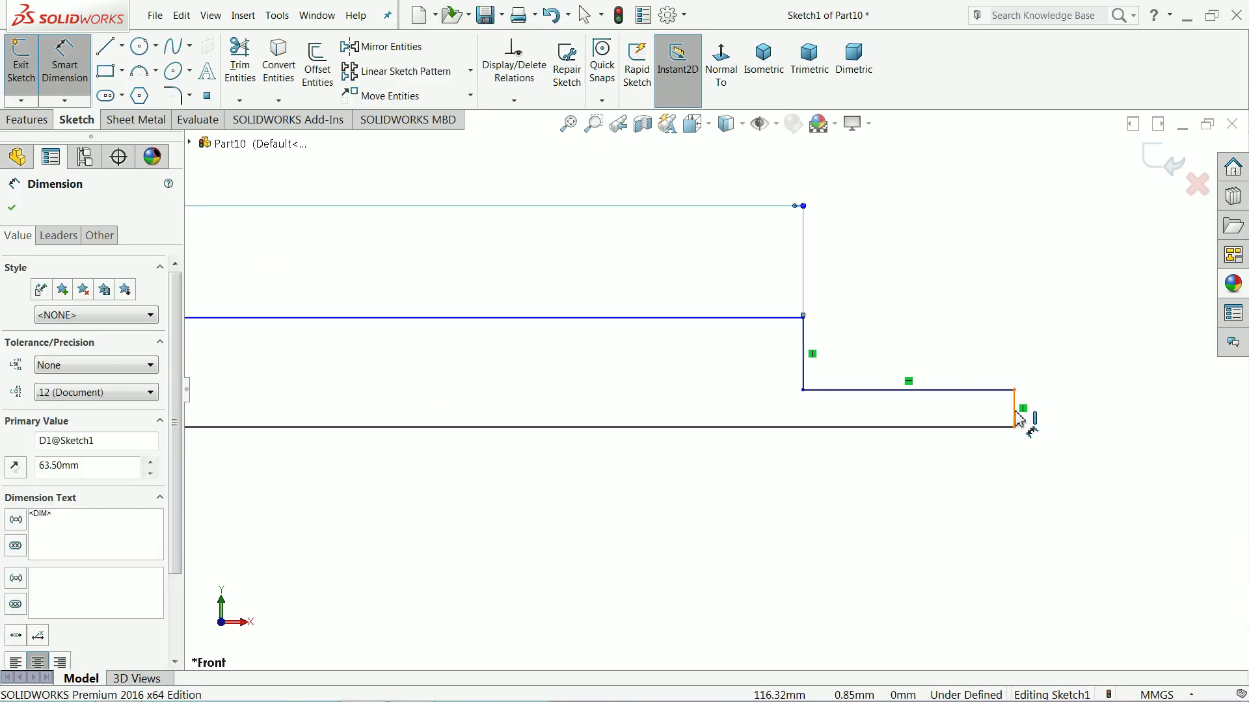
{"action": "left_click", "coordinate": [1073, 416]}
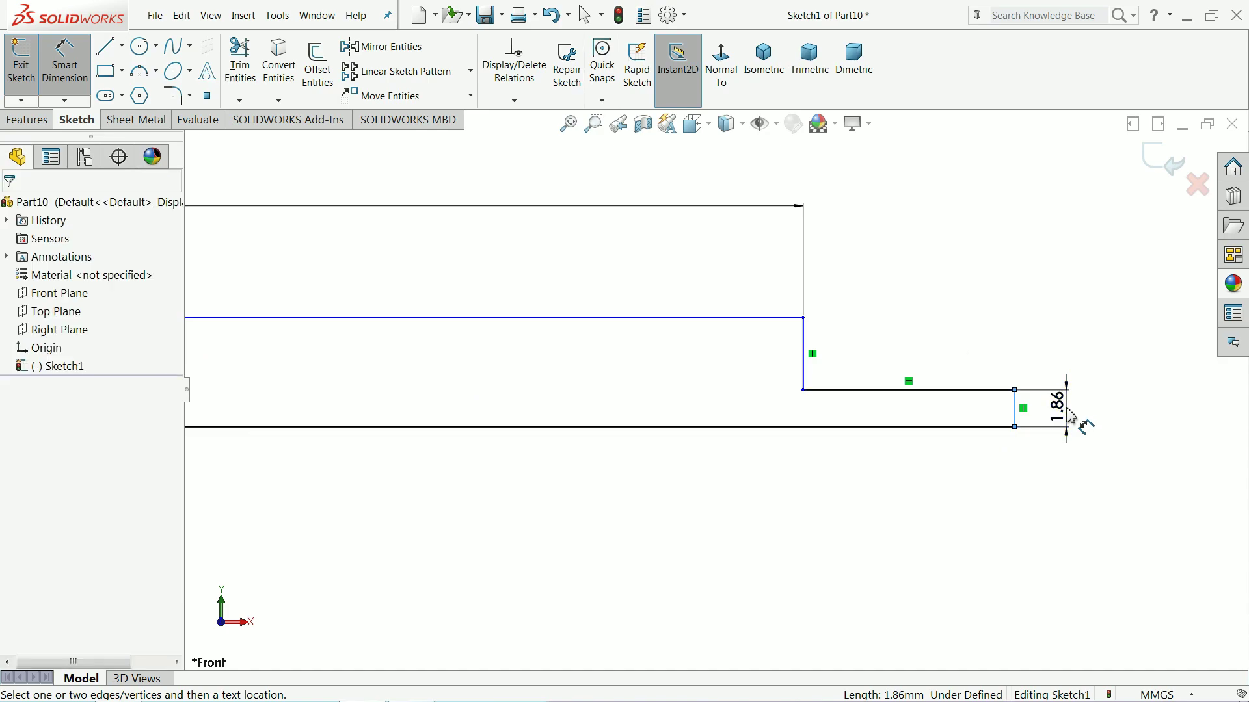
{"action": "type", "text": "3"}
{"action": "key", "text": "Return"}
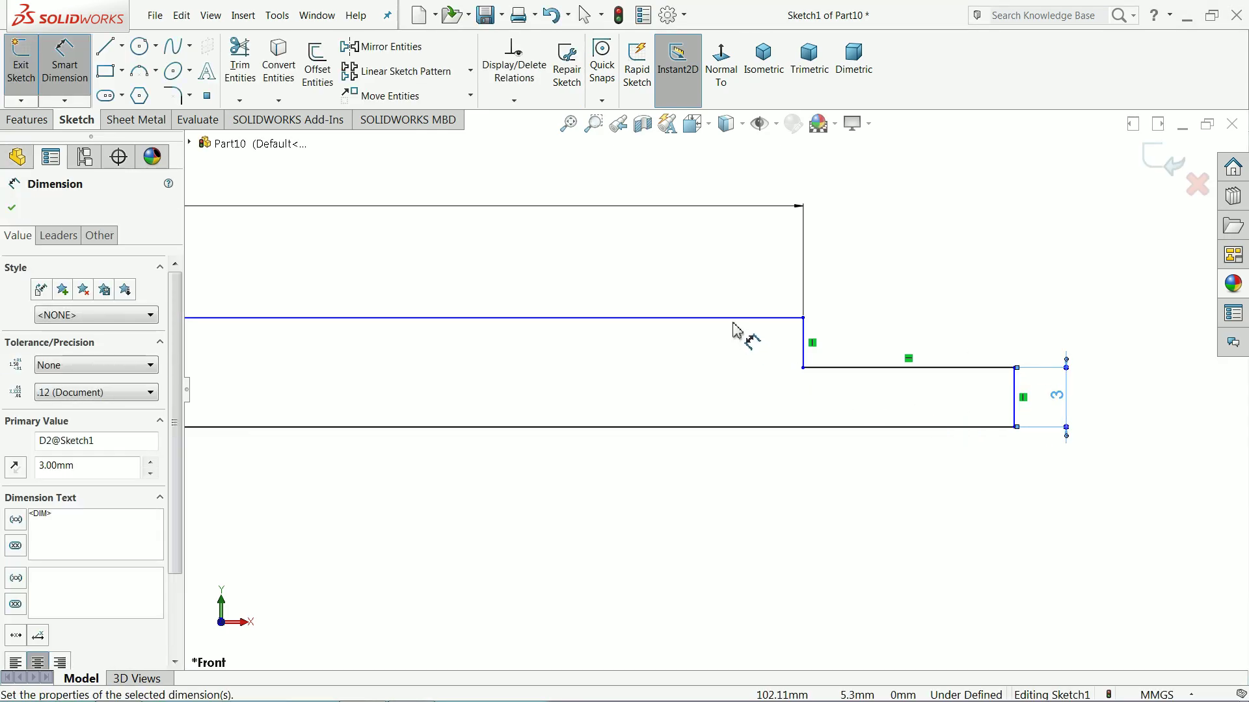
Set the shaft's offset from the centerline to 6.5 and the step length to 6.
{"action": "left_click", "coordinate": [712, 428]}
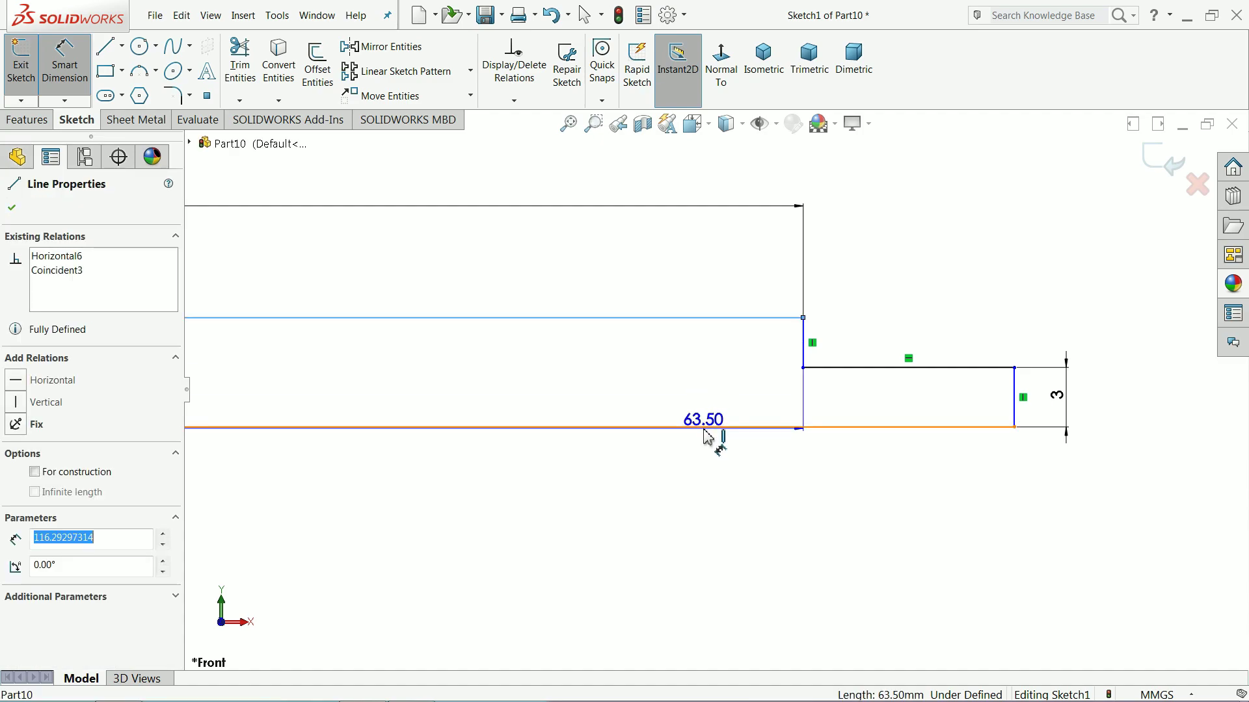
{"action": "left_click", "coordinate": [650, 317]}
{"action": "left_click", "coordinate": [644, 372]}
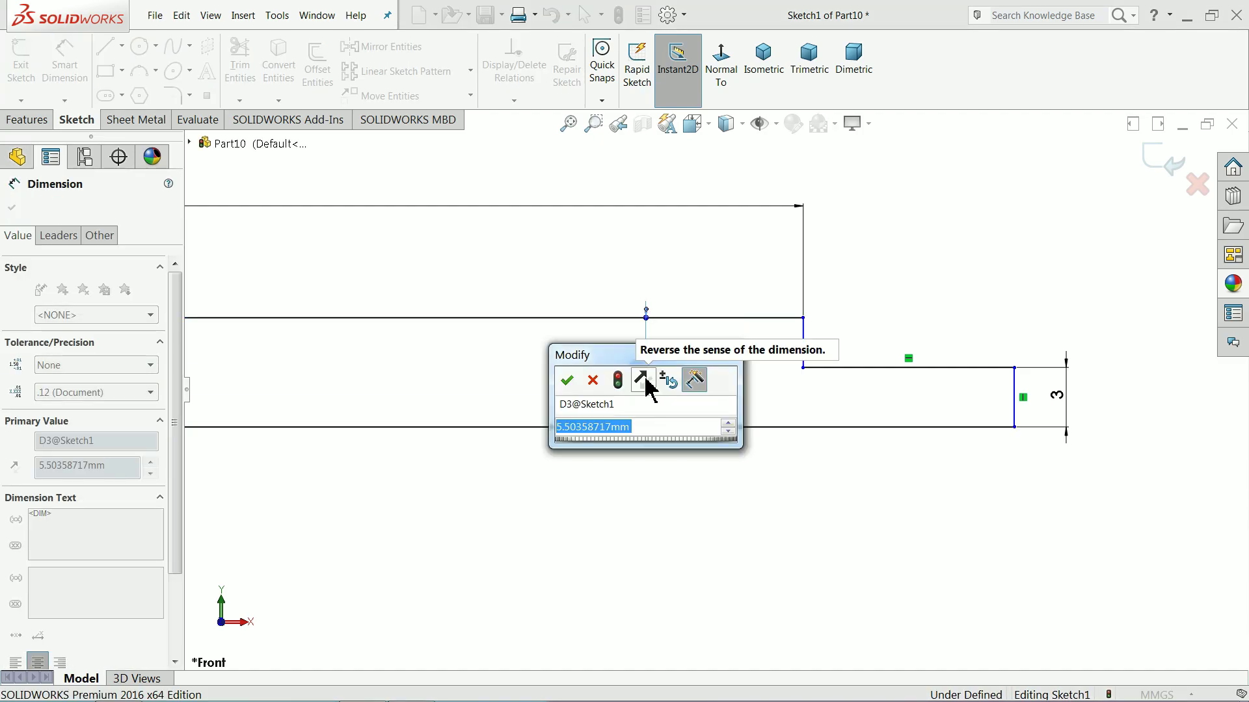
{"action": "type", "text": "6.5"}
{"action": "key", "text": "Return"}
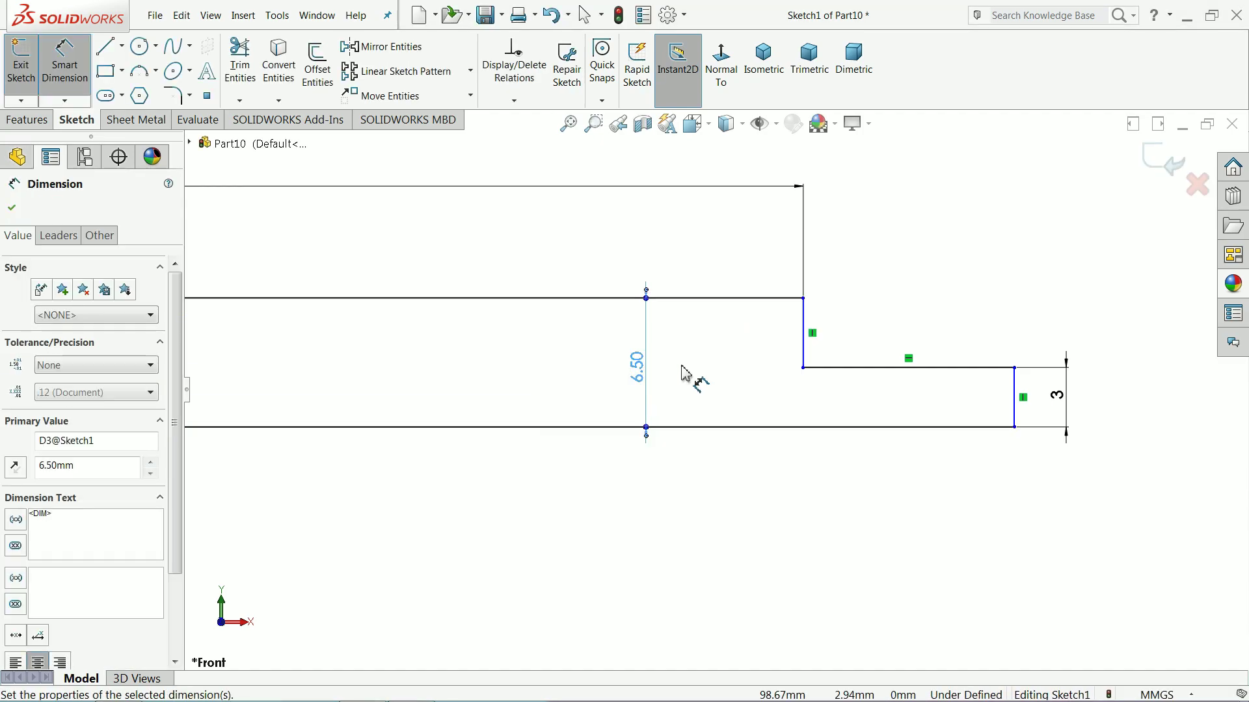
{"action": "left_click", "coordinate": [854, 376]}
{"action": "left_click", "coordinate": [889, 238]}
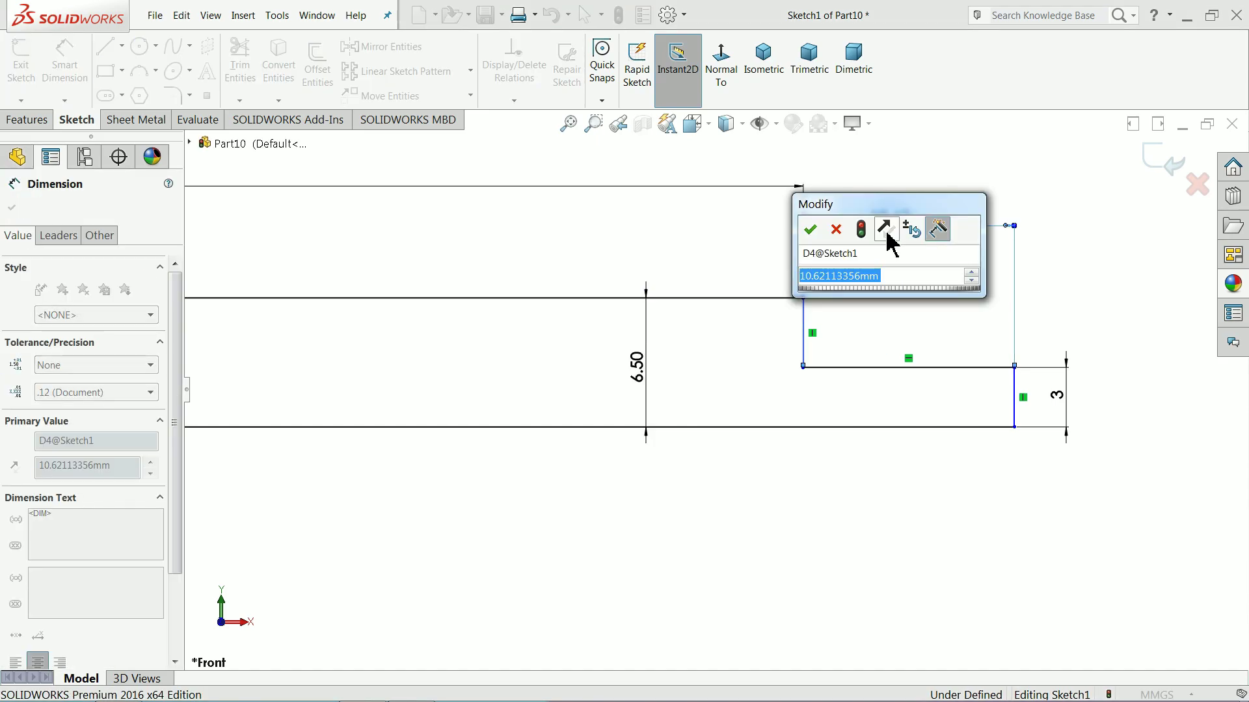
{"action": "type", "text": "6"}
{"action": "key", "text": "Return"}
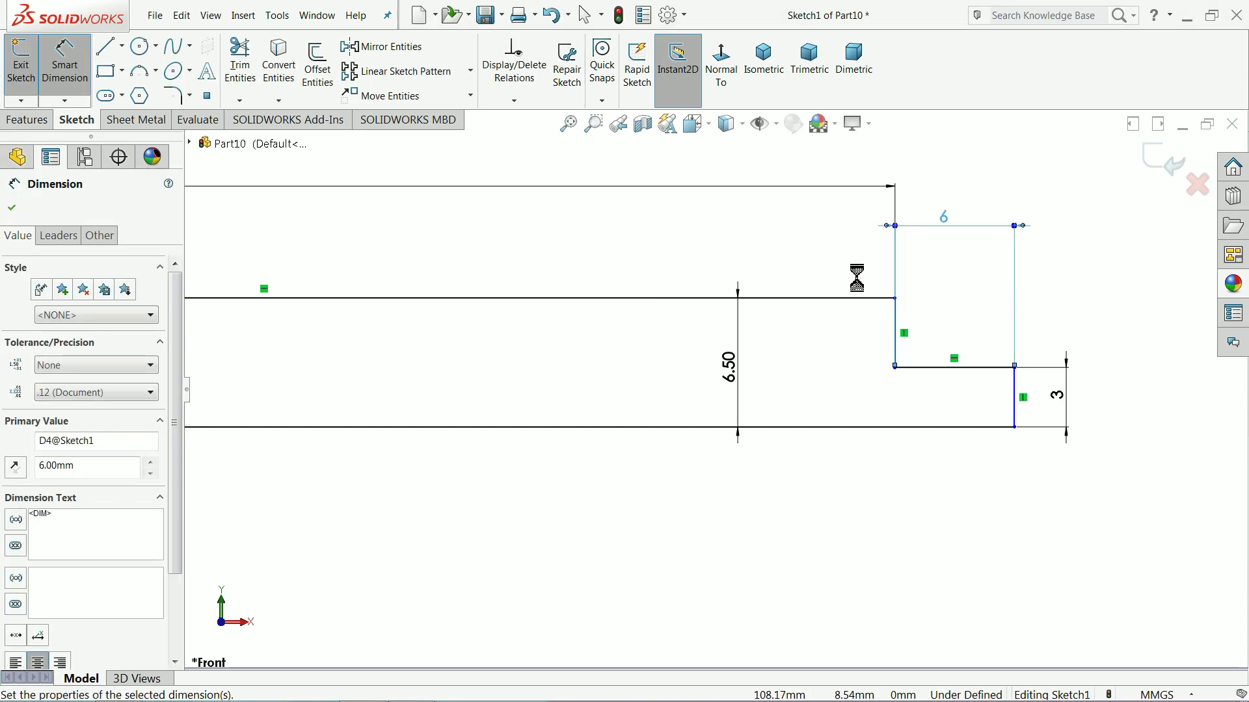
{"action": "key", "text": "Escape"}
{"action": "scroll", "coordinate": [614, 351], "scroll_direction": "up", "scroll_amount": 5}
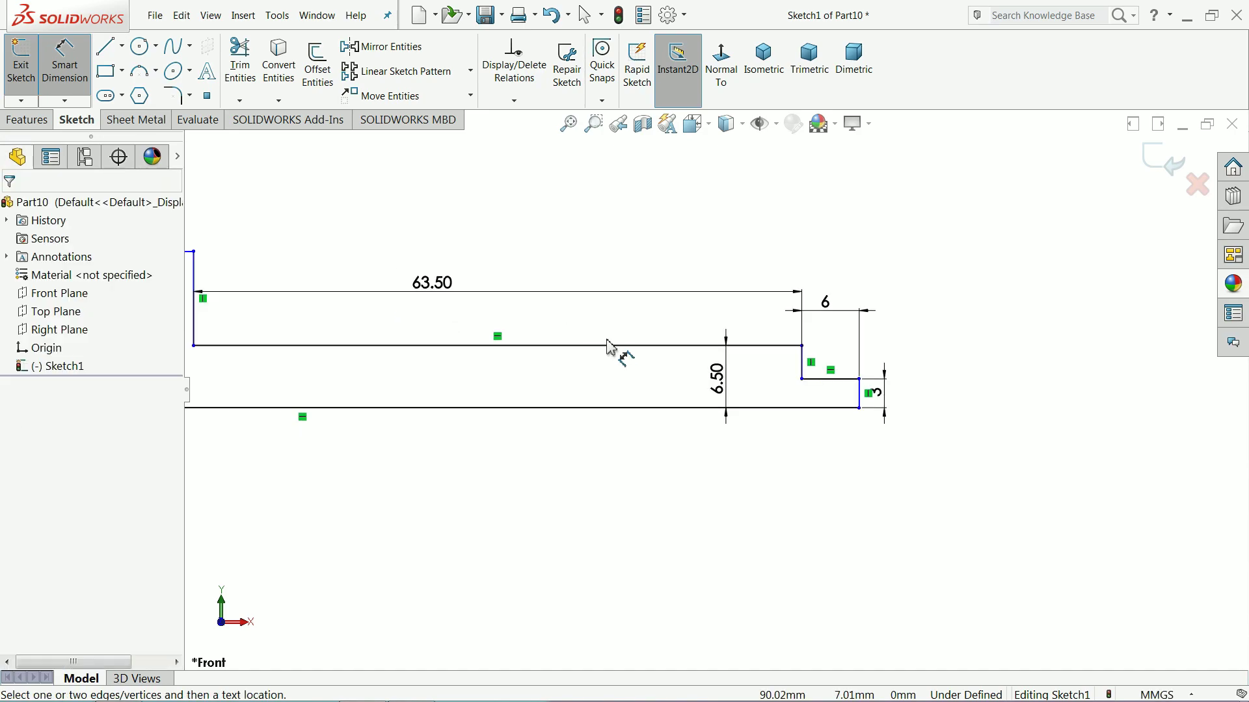
{"action": "scroll", "coordinate": [611, 369], "scroll_direction": "up", "scroll_amount": 2}
Dimension the collar's flat top to 6 mm and pull the dipped arc back above the centerline.
{"action": "scroll", "coordinate": [617, 368], "scroll_direction": "down", "scroll_amount": 6}
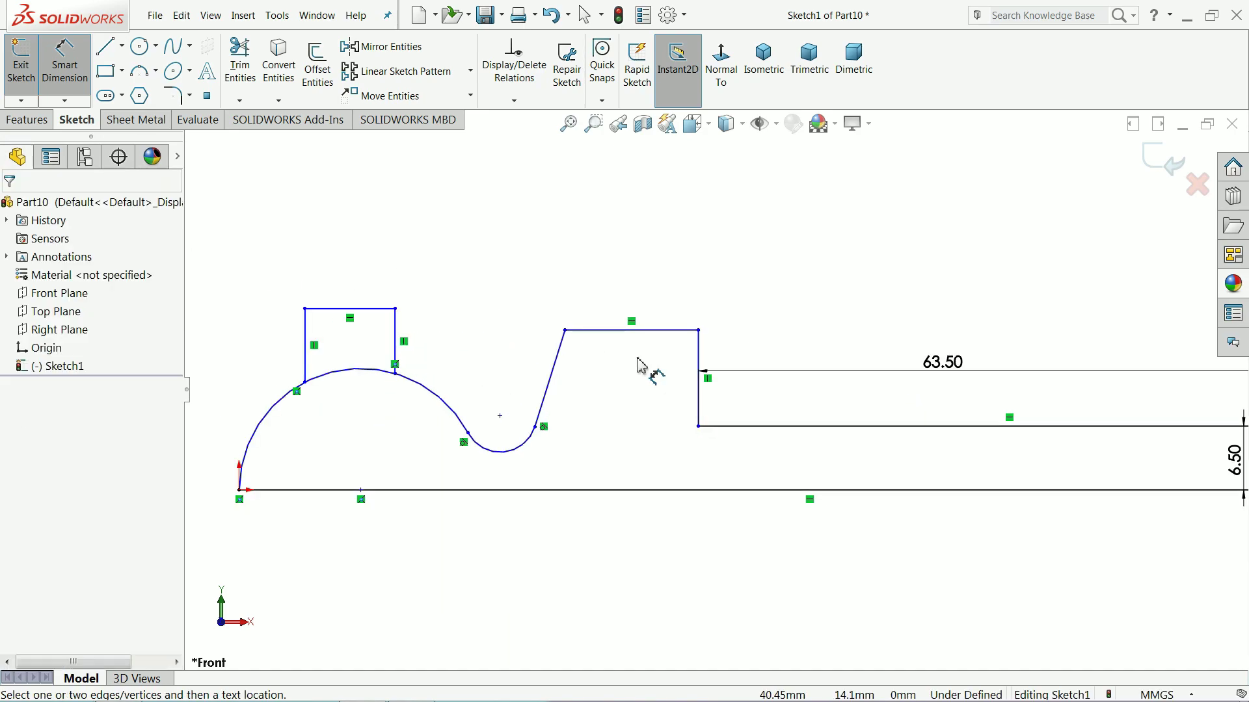
{"action": "left_click", "coordinate": [634, 332]}
{"action": "left_click", "coordinate": [620, 284]}
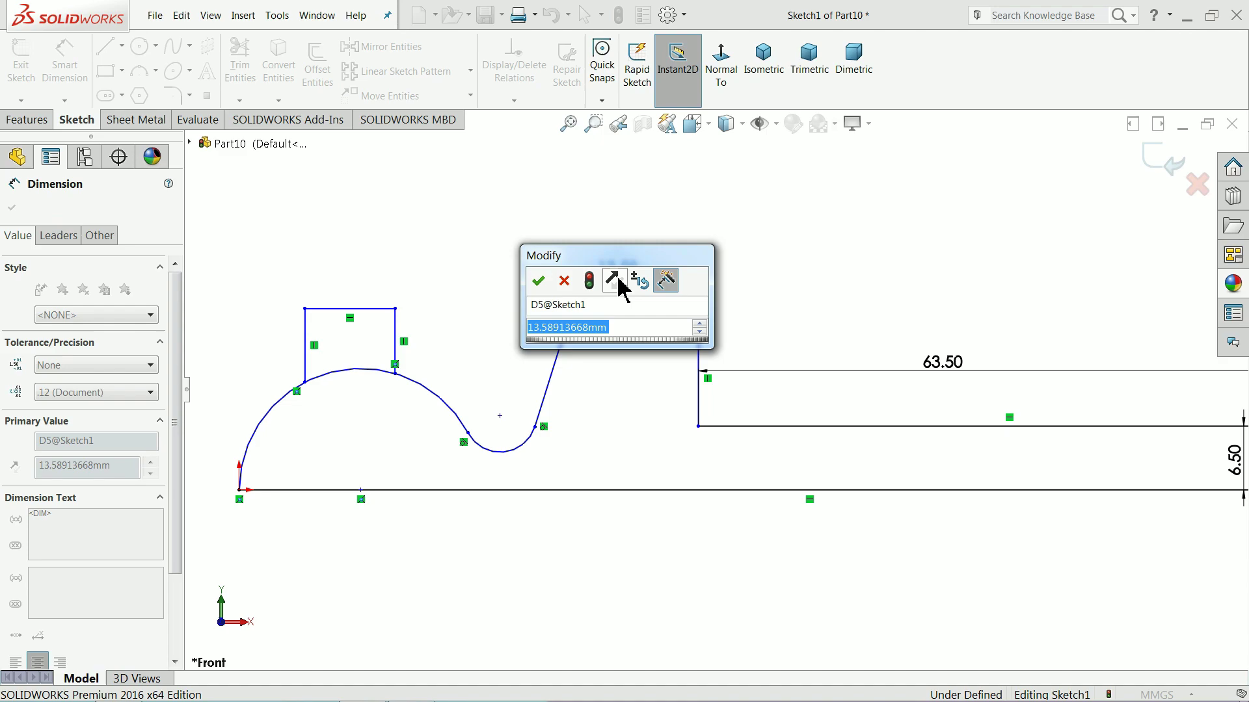
{"action": "type", "text": "6"}
{"action": "key", "text": "Return"}
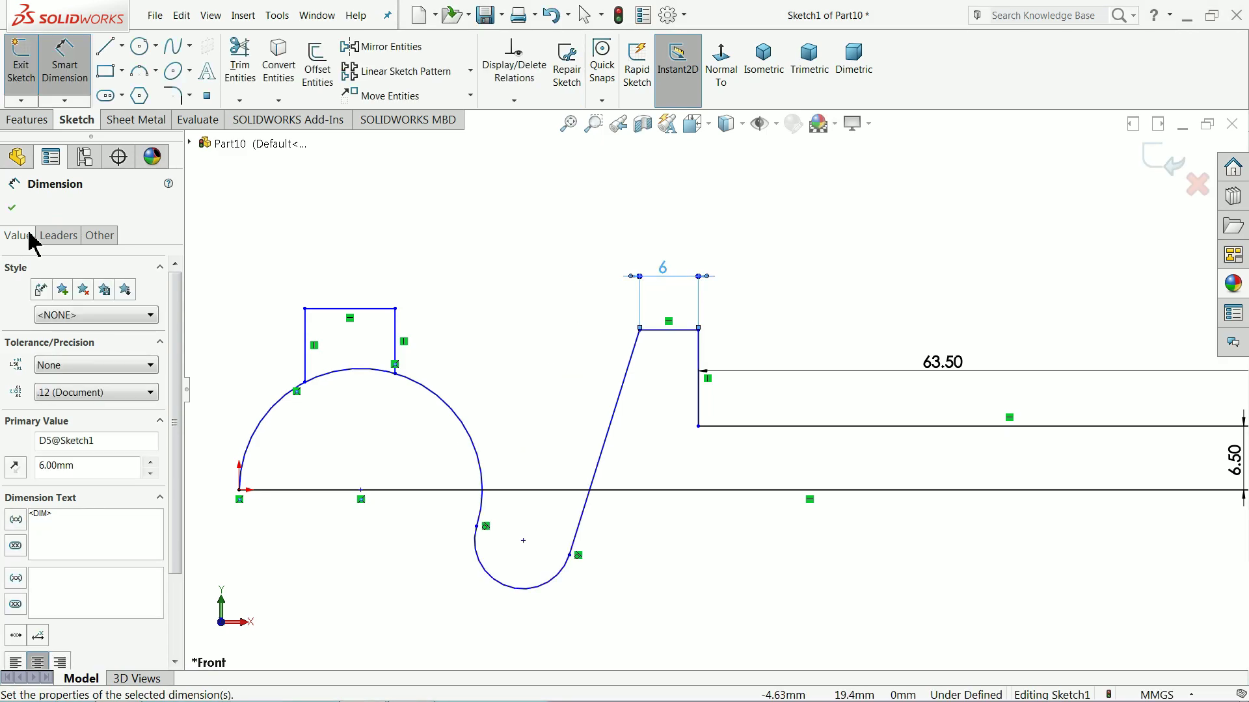
{"action": "left_click", "coordinate": [13, 208]}
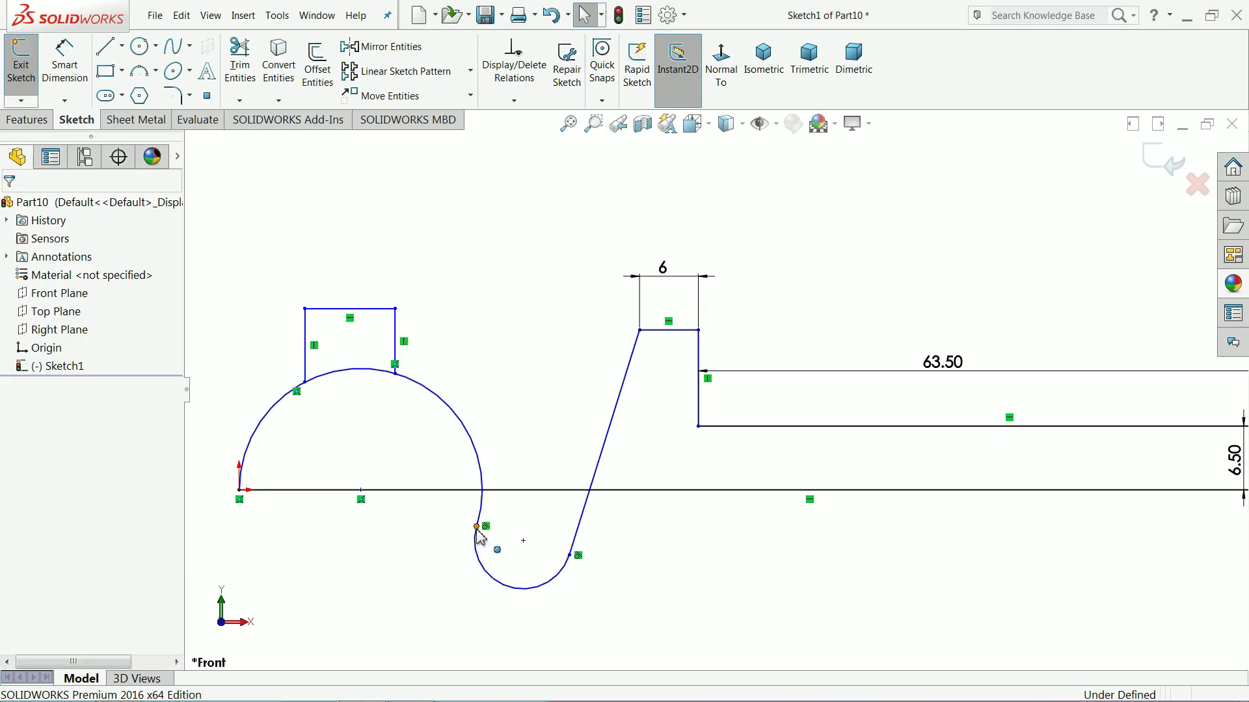
{"action": "mouse_move", "coordinate": [479, 534]}
{"action": "left_mouse_down"}
{"action": "mouse_move", "coordinate": [495, 502]}
{"action": "mouse_move", "coordinate": [494, 433]}
{"action": "mouse_move", "coordinate": [483, 408]}
{"action": "mouse_move", "coordinate": [475, 416]}
{"action": "left_mouse_up"}
{"action": "key", "text": "f"}
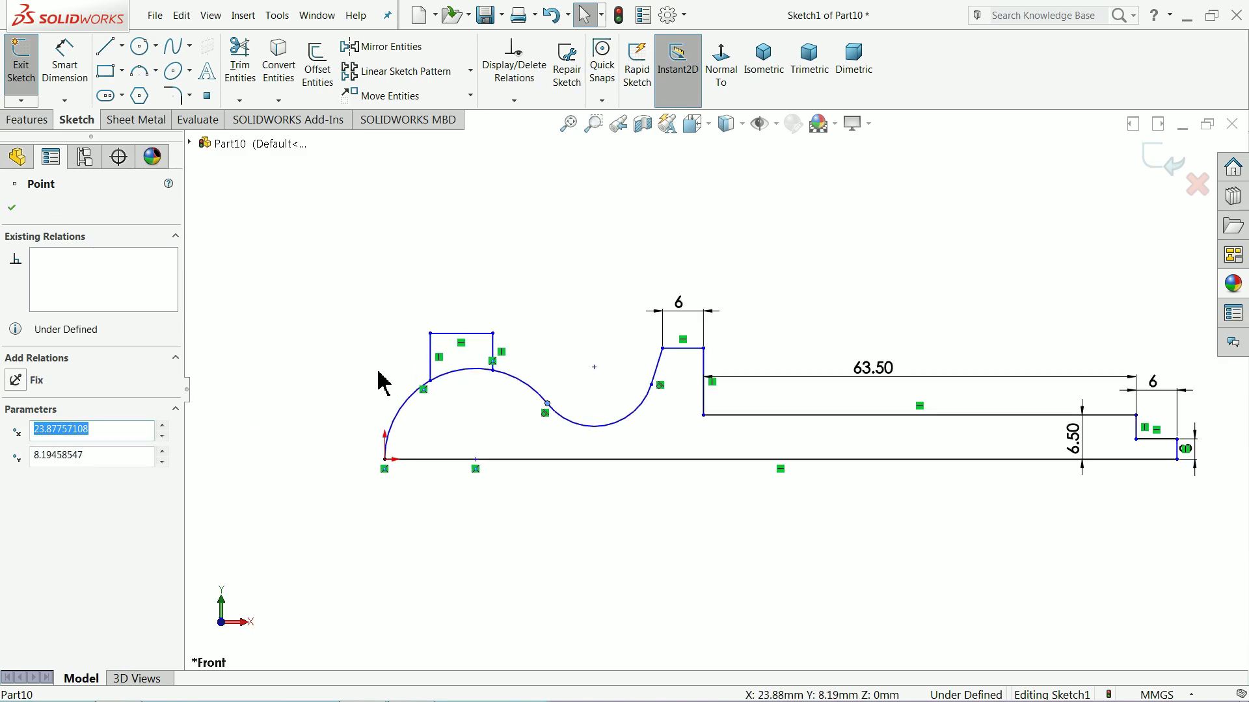
{"action": "left_click", "coordinate": [367, 374]}
Give the large left arc radius 13 and its centre a 24 mm horizontal distance from the origin.
{"action": "left_click", "coordinate": [58, 78]}
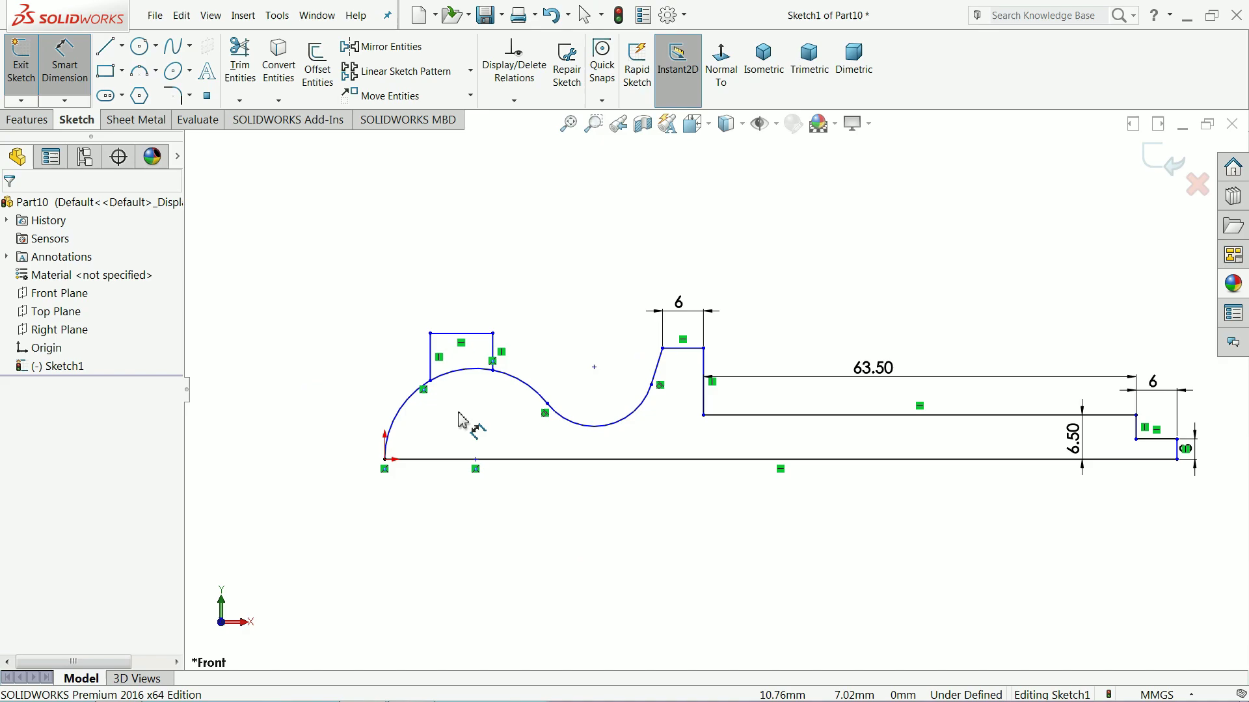
{"action": "scroll", "coordinate": [460, 418], "scroll_direction": "down", "scroll_amount": 1}
{"action": "left_click", "coordinate": [407, 400]}
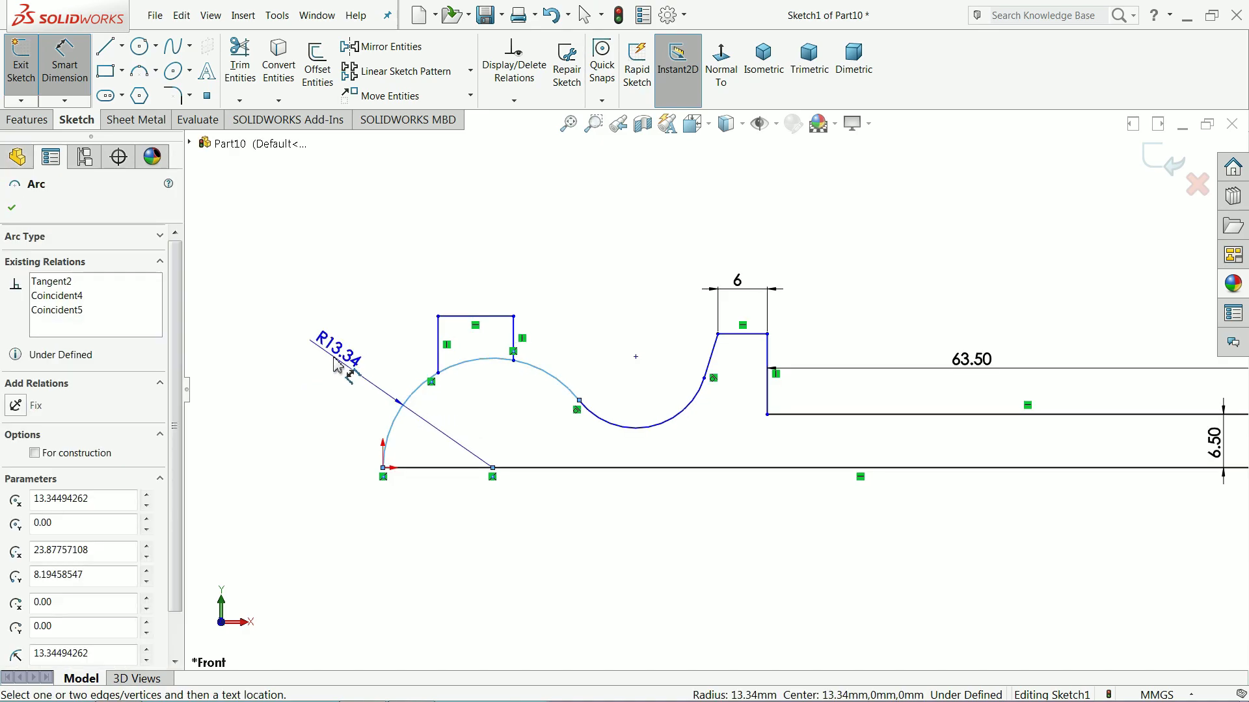
{"action": "left_click", "coordinate": [342, 364]}
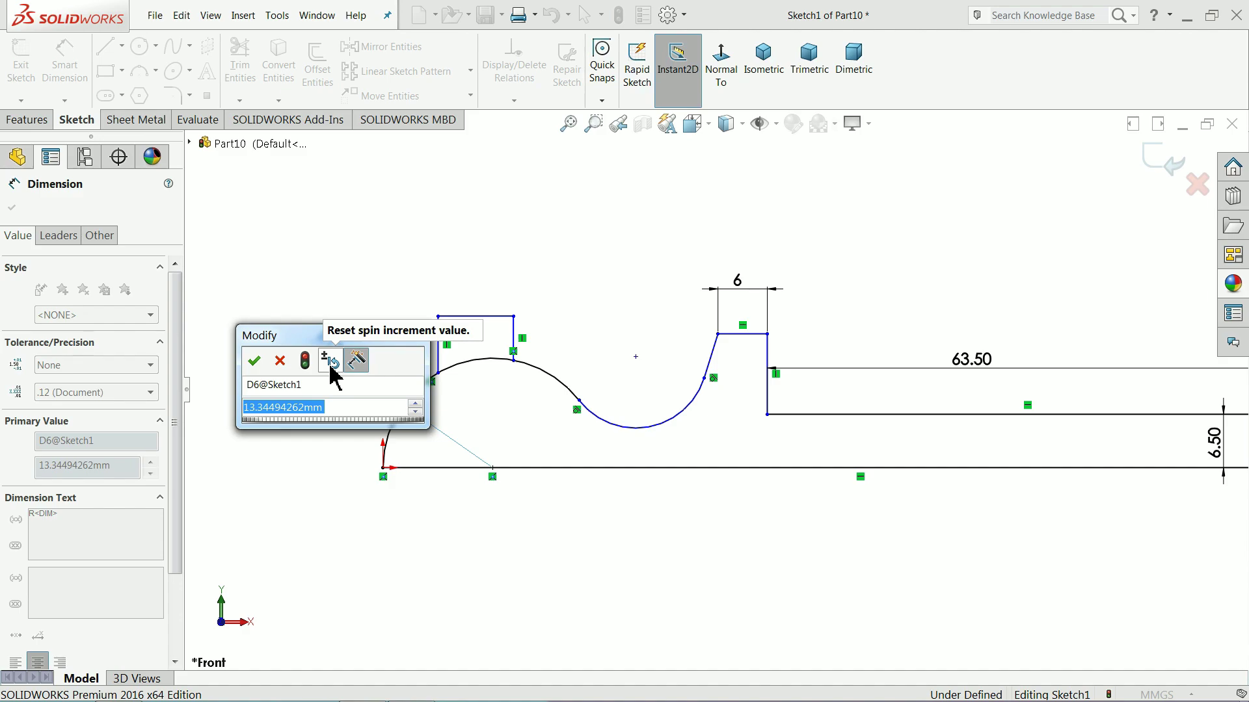
{"action": "type", "text": "13"}
{"action": "key", "text": "Return"}
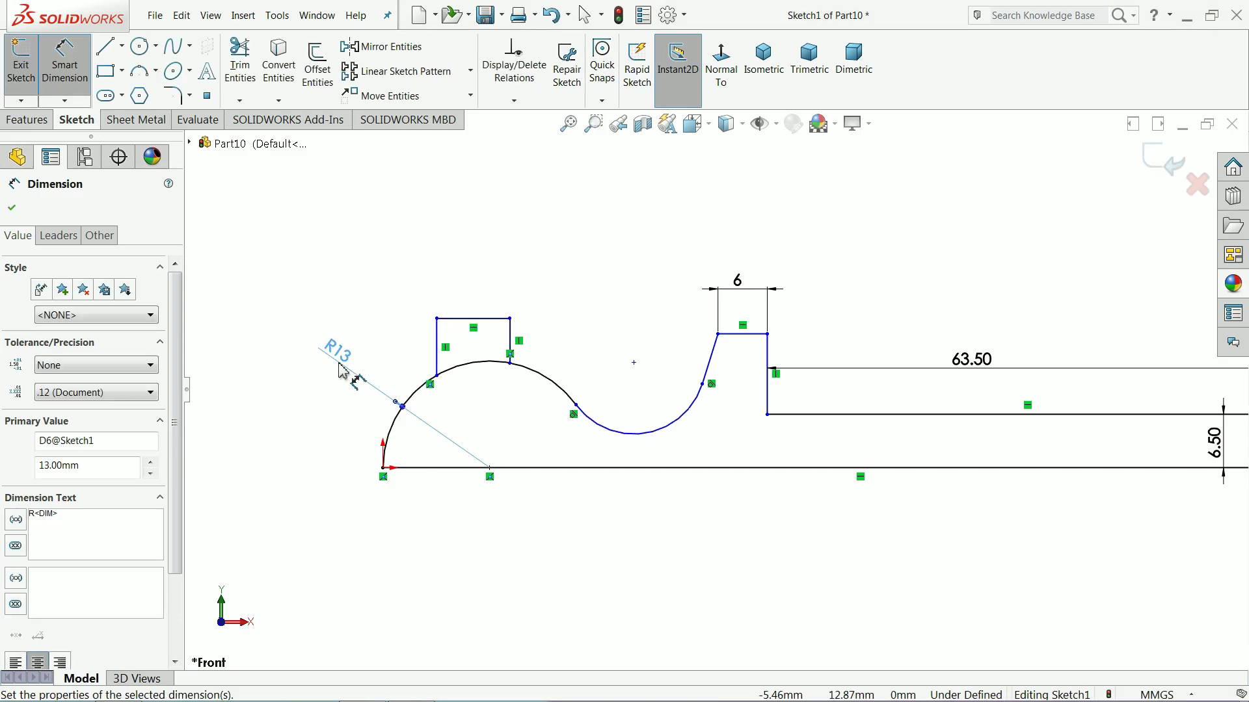
{"action": "left_click", "coordinate": [634, 365]}
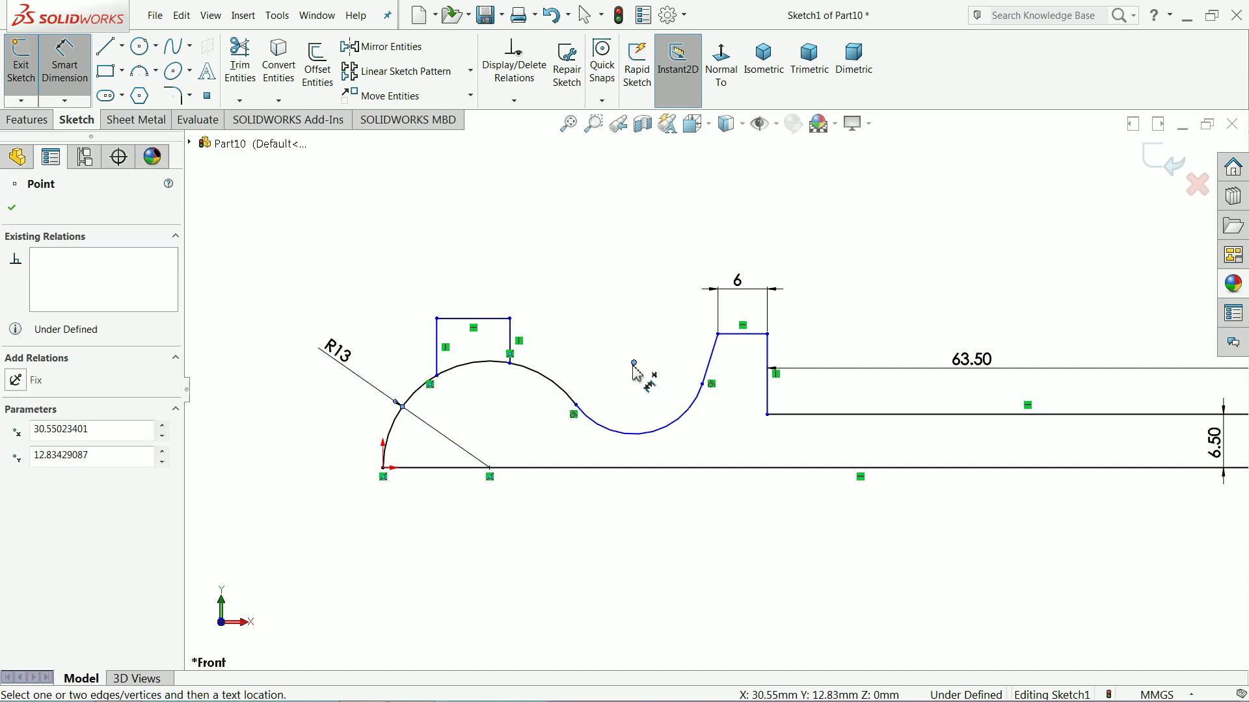
{"action": "left_click", "coordinate": [383, 471]}
{"action": "left_click", "coordinate": [498, 561]}
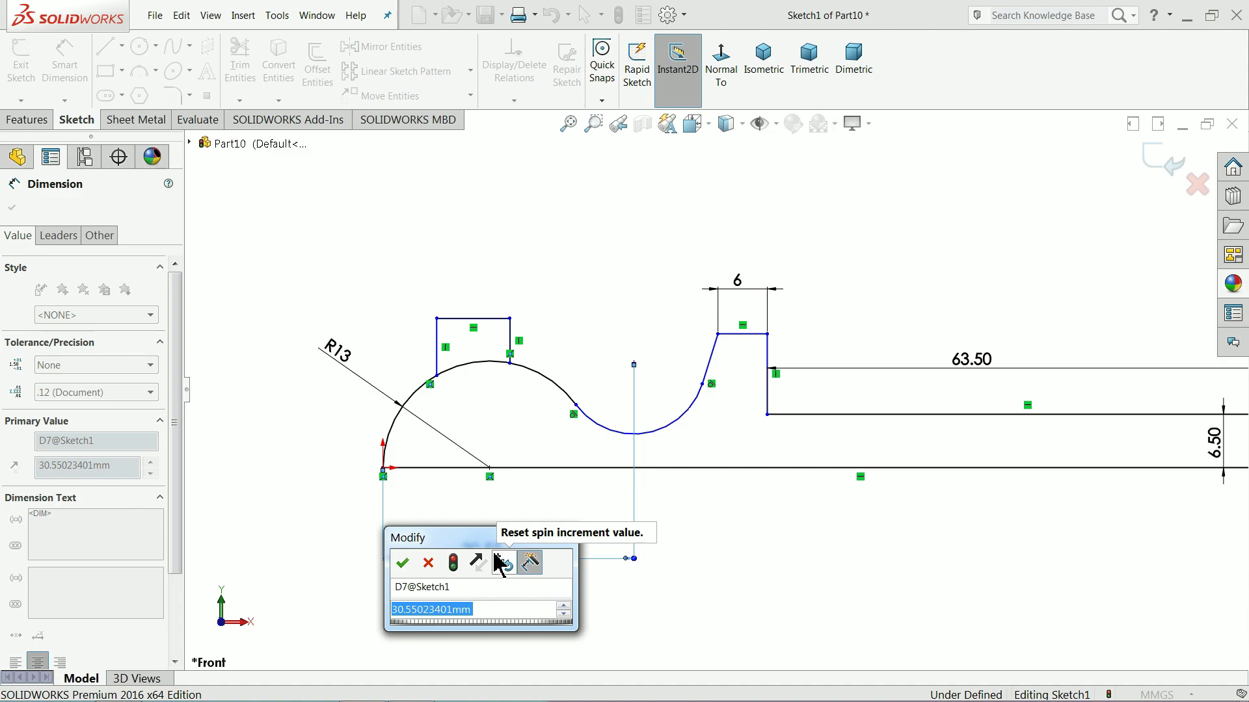
{"action": "type", "text": "2"}
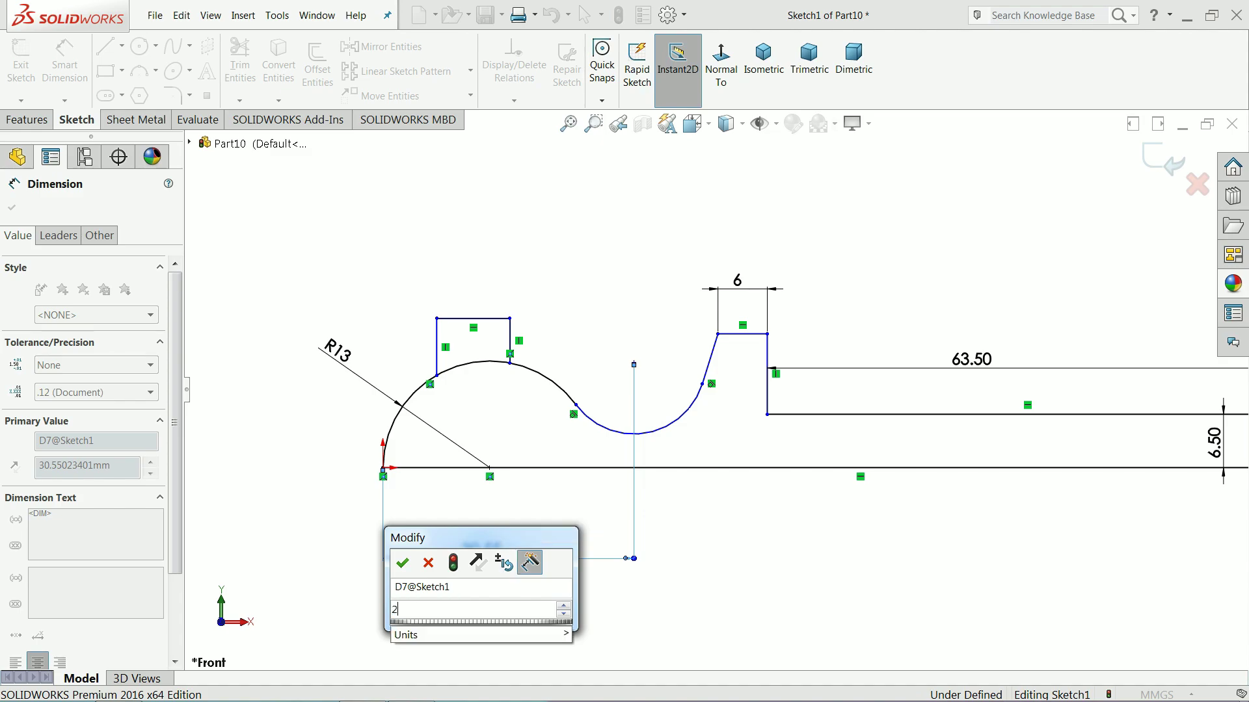
{"action": "type", "text": "4"}
{"action": "key", "text": "Return"}
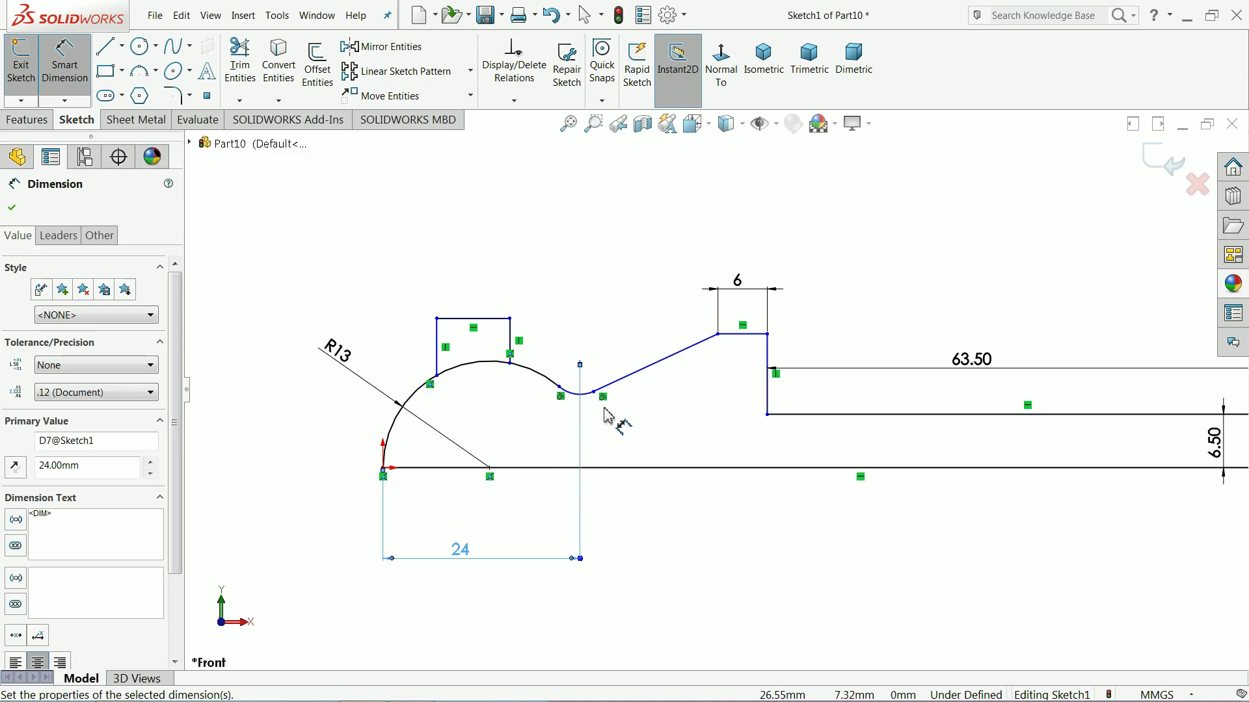
Change the 24 distance to 30 and dimension the curve's end point 35 mm from the origin.
{"action": "double_click", "coordinate": [461, 550]}
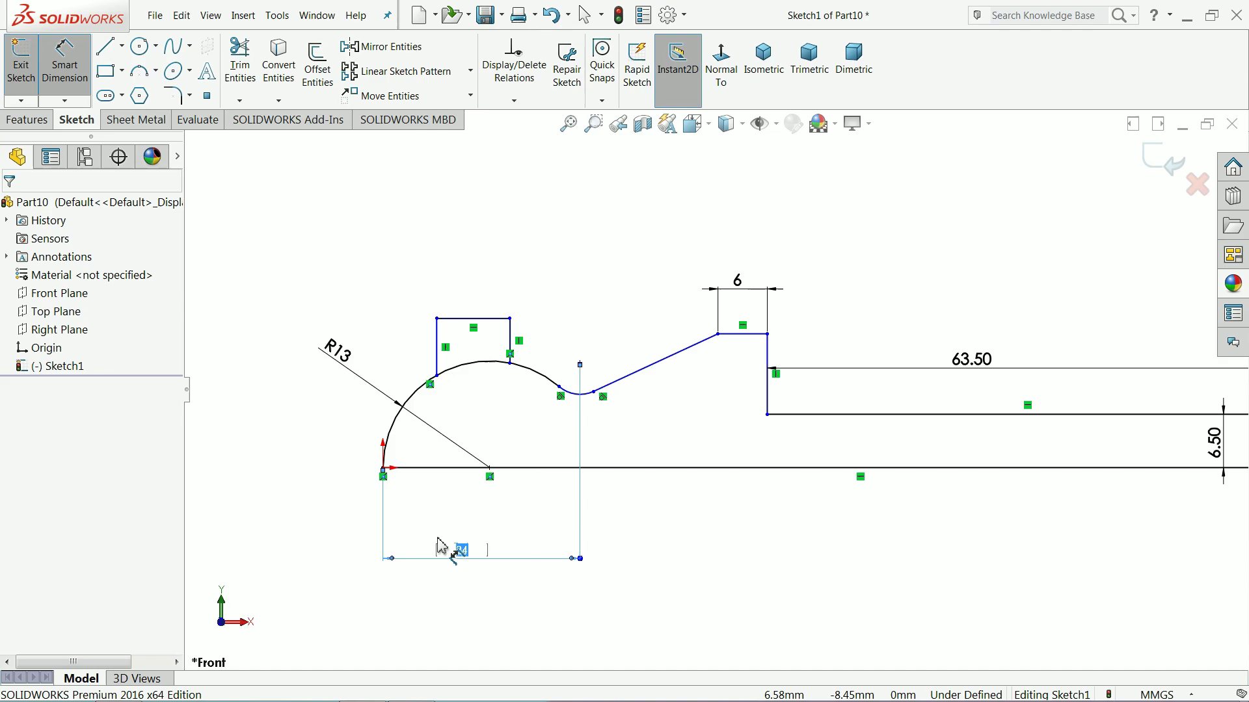
{"action": "type", "text": "30"}
{"action": "key", "text": "Return"}
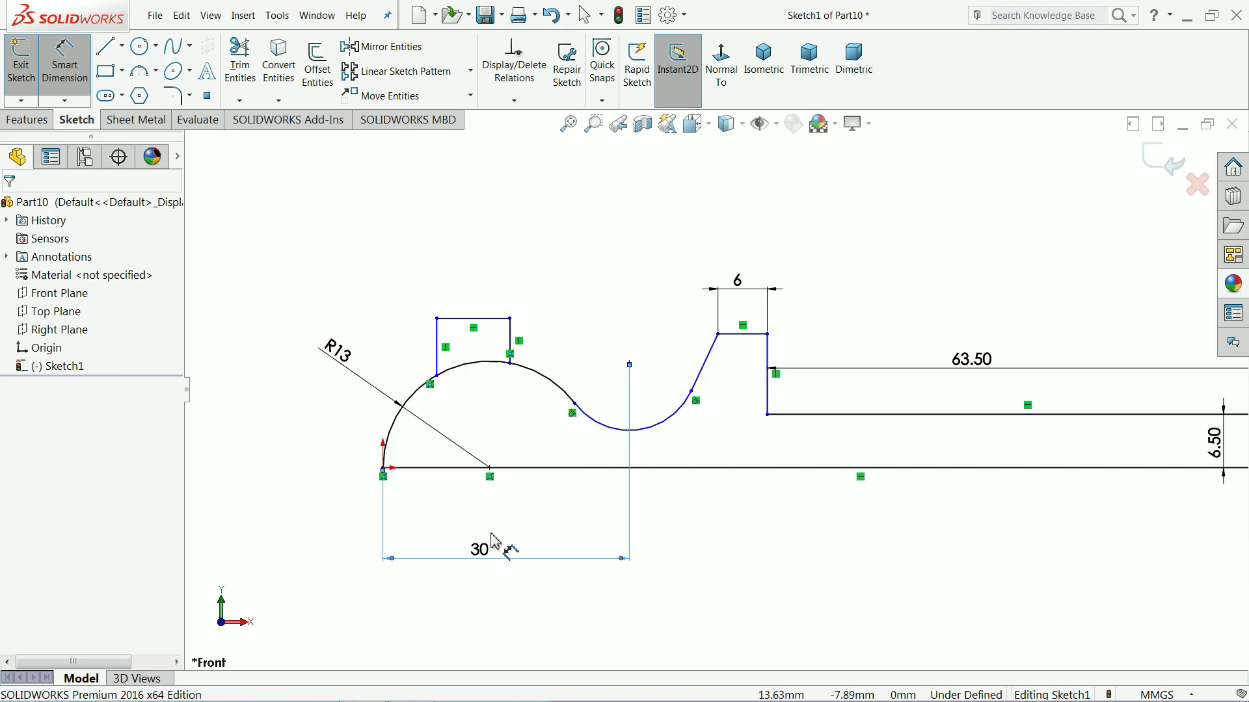
{"action": "left_click", "coordinate": [670, 448]}
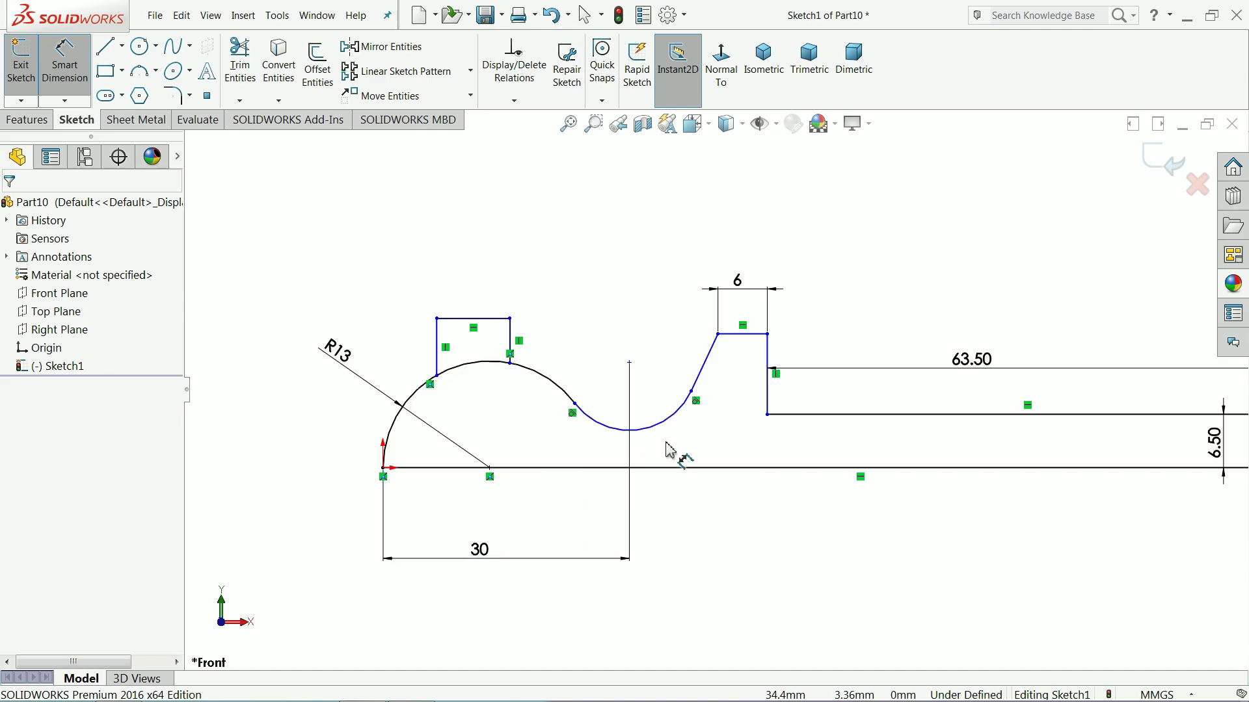
{"action": "left_click", "coordinate": [690, 391]}
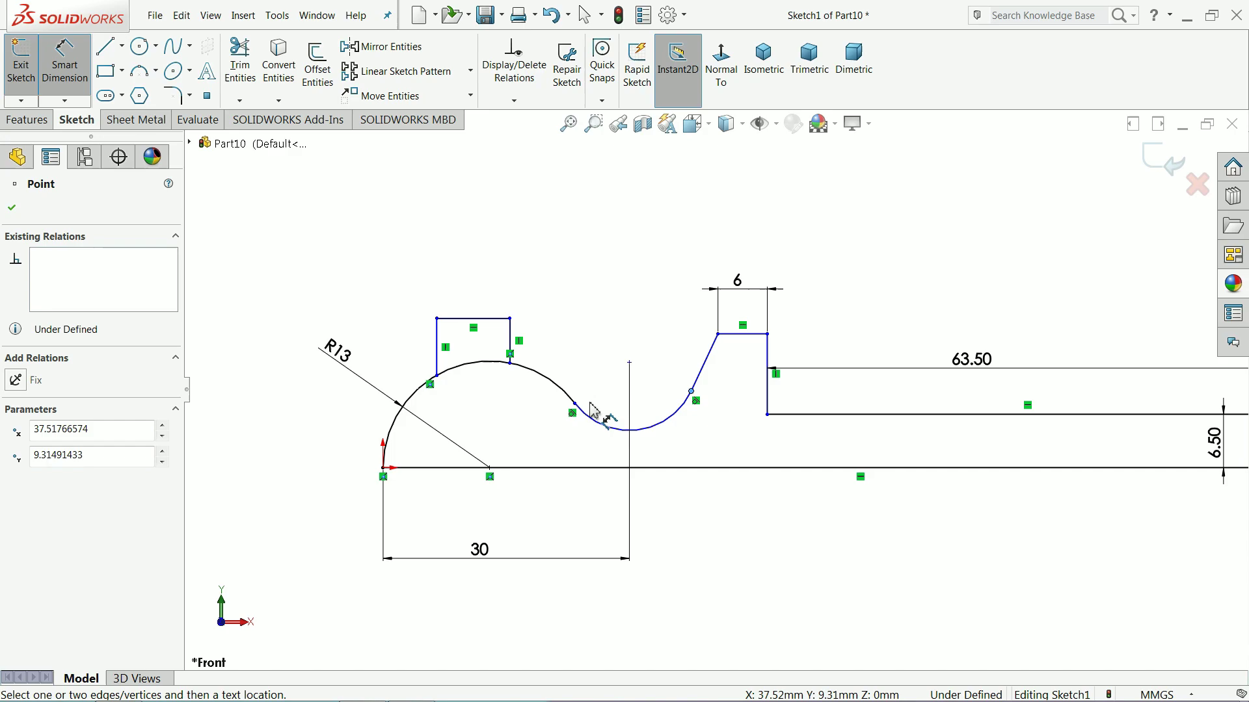
{"action": "left_click", "coordinate": [384, 468]}
{"action": "left_click", "coordinate": [491, 272]}
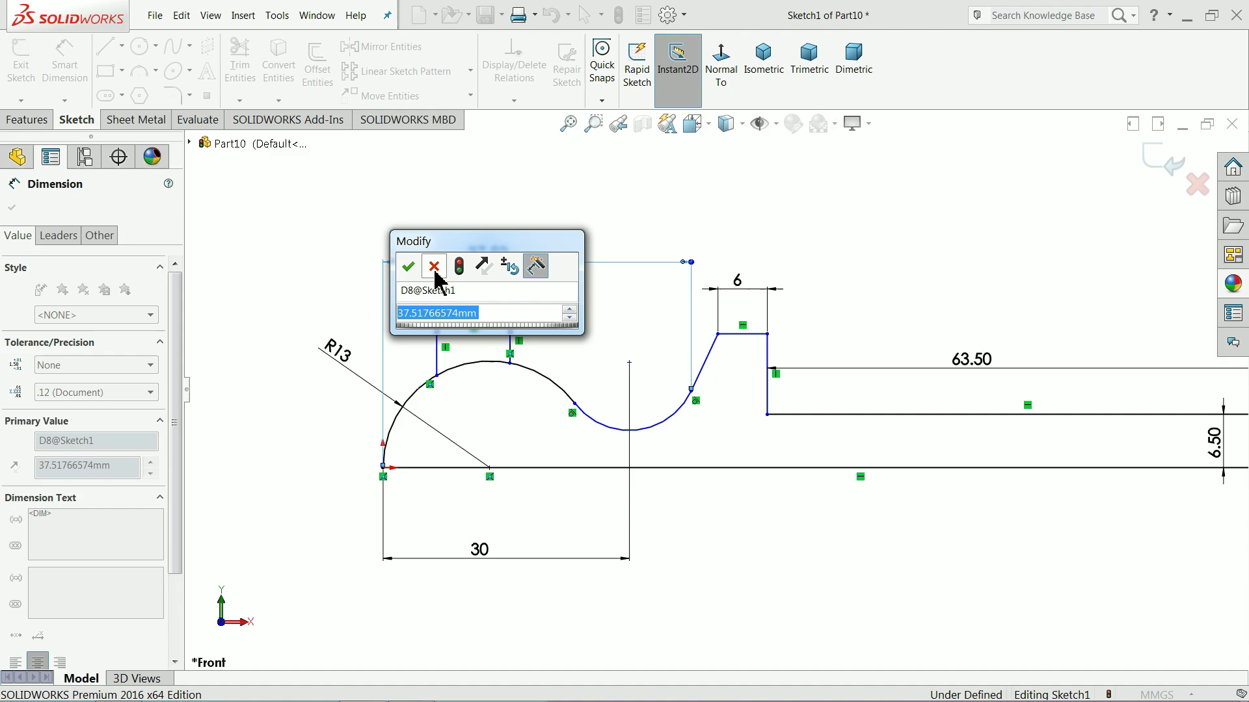
{"action": "type", "text": "35"}
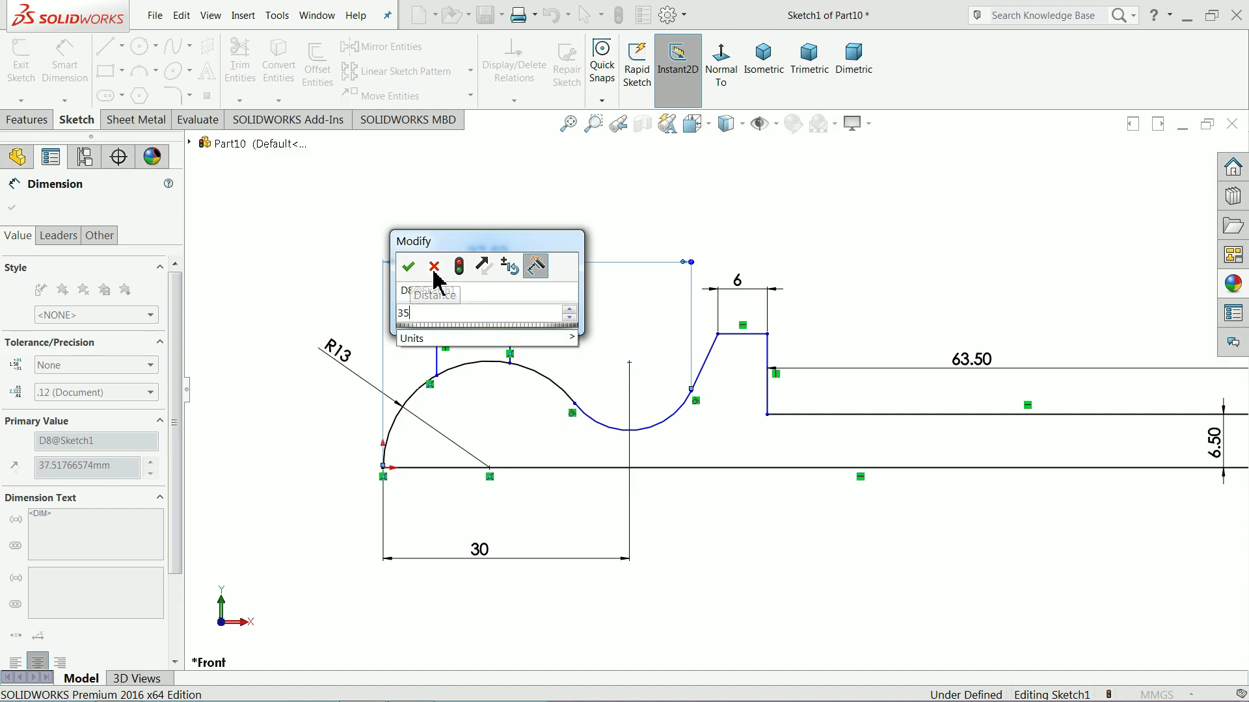
{"action": "key", "text": "Return"}
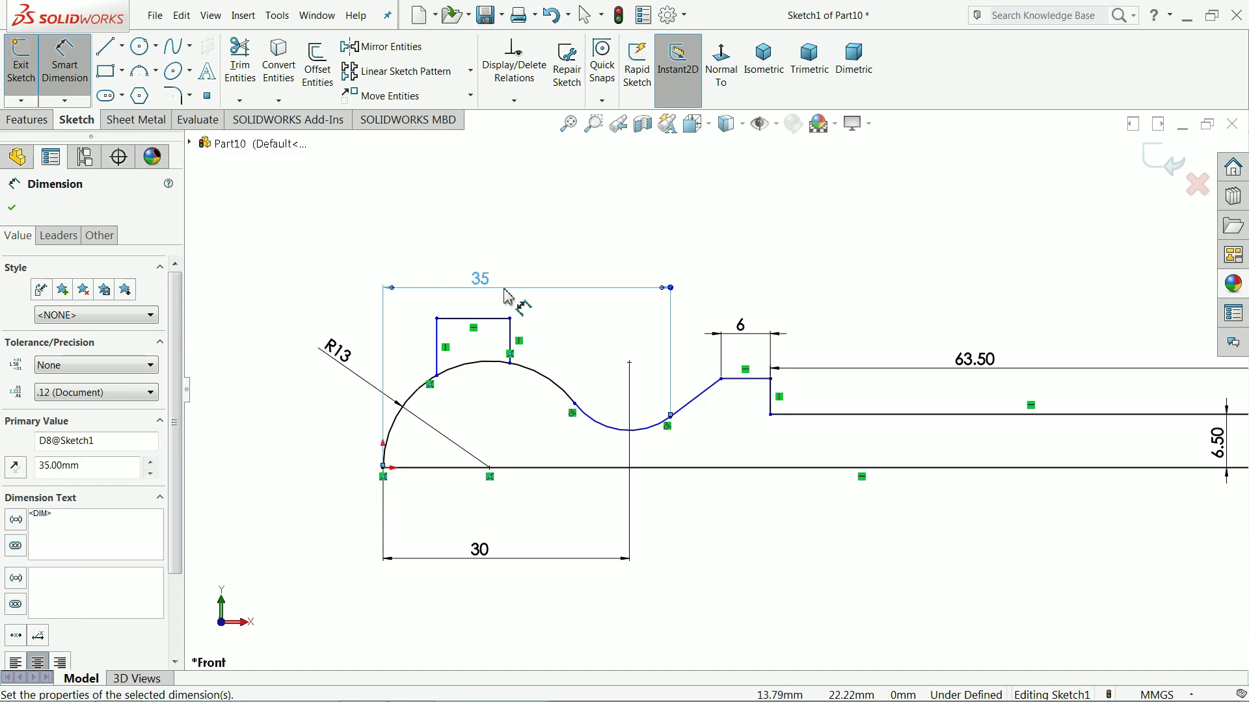
Delete the 35 width dimension and set the step's height above the bottom line to 10 mm.
{"action": "key", "text": "Delete"}
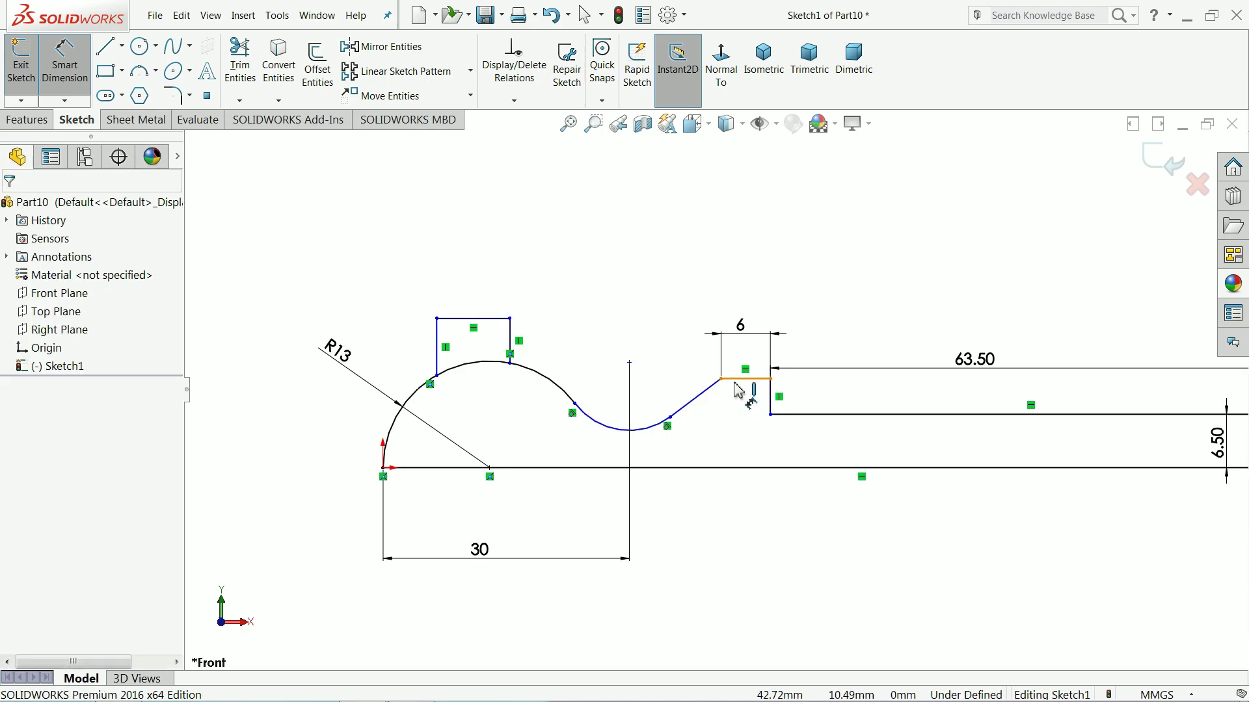
{"action": "left_click", "coordinate": [735, 382]}
{"action": "left_click", "coordinate": [732, 468]}
{"action": "left_click", "coordinate": [747, 437]}
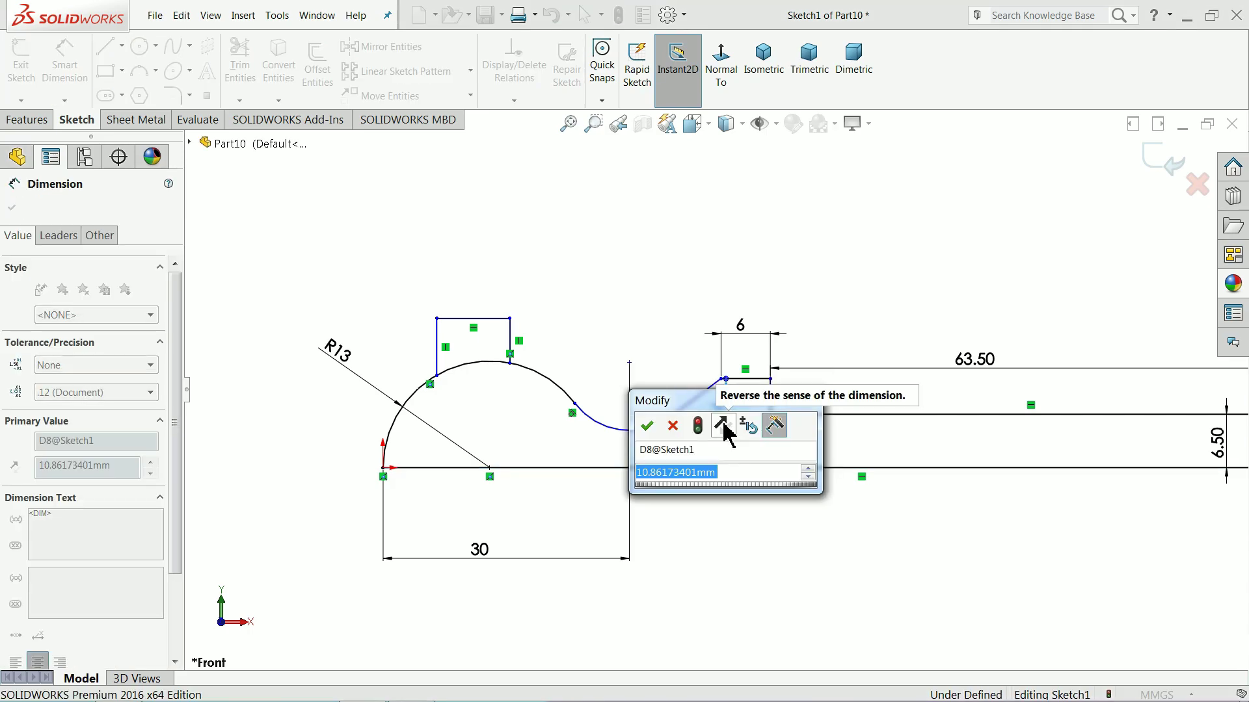
{"action": "type", "text": "10"}
{"action": "key", "text": "Return"}
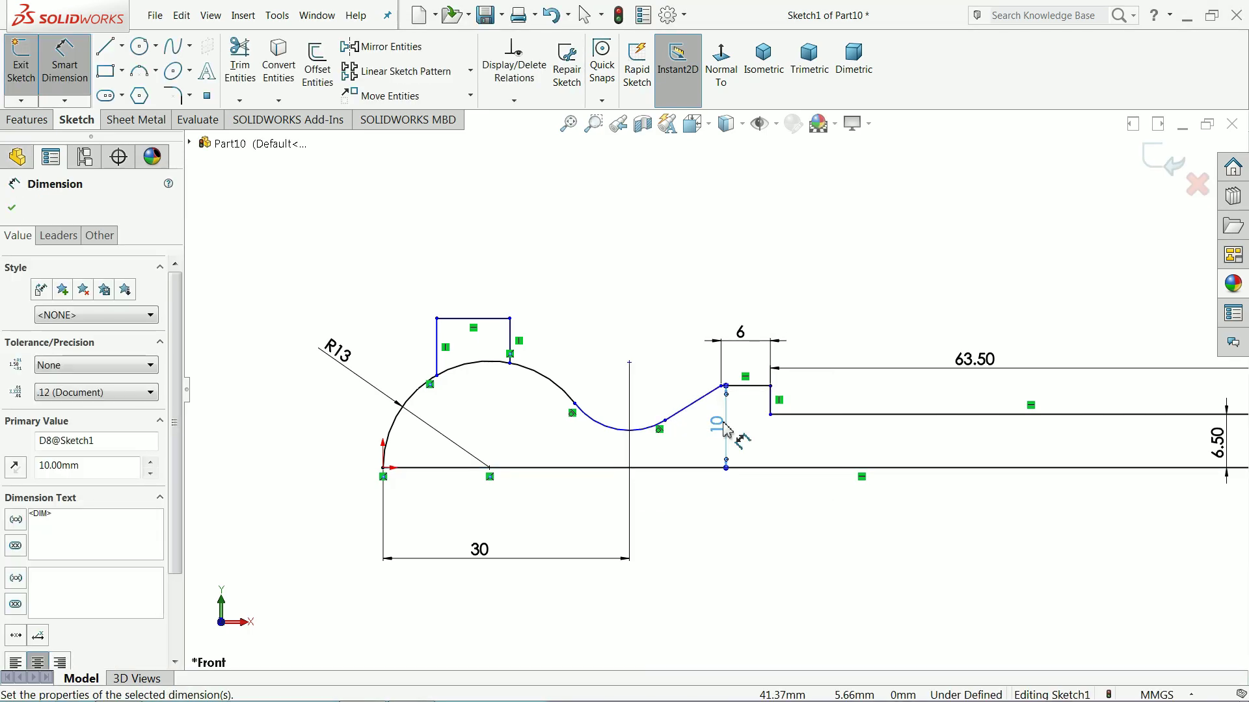
Dimension the collar rectangle's top line 12.5 mm above the bottom line.
{"action": "left_click", "coordinate": [478, 319]}
{"action": "left_click", "coordinate": [443, 470]}
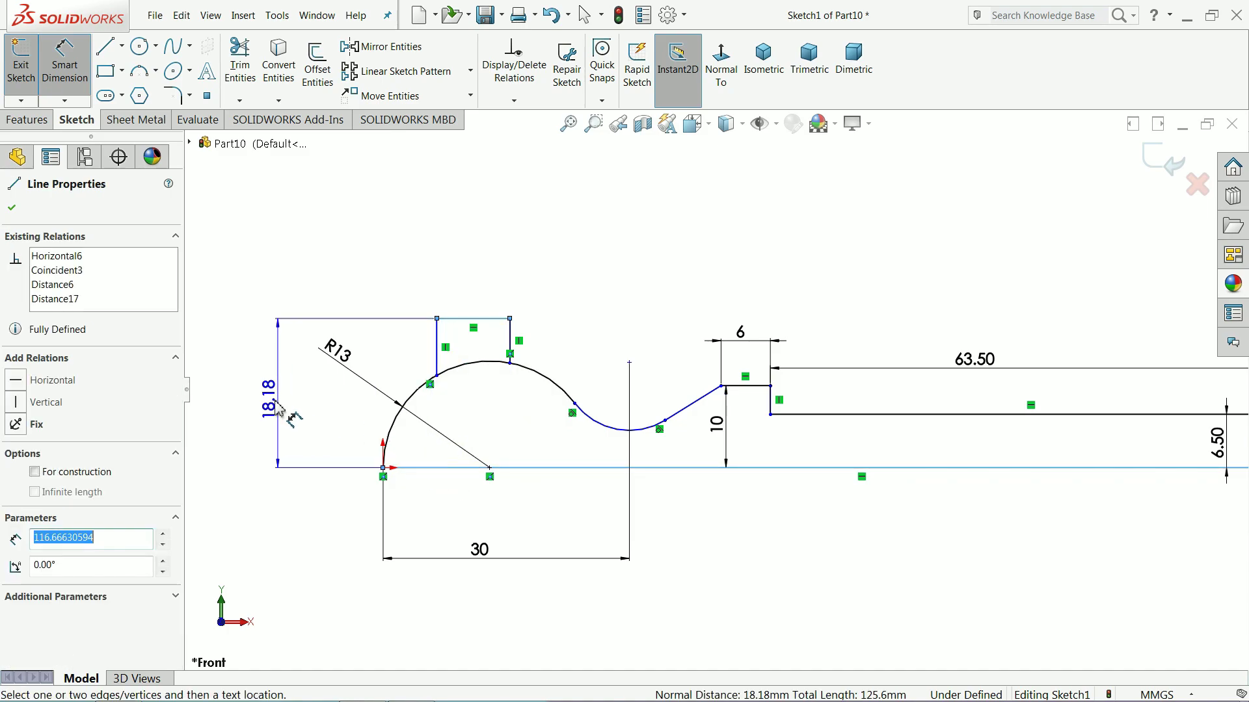
{"action": "left_click", "coordinate": [266, 402]}
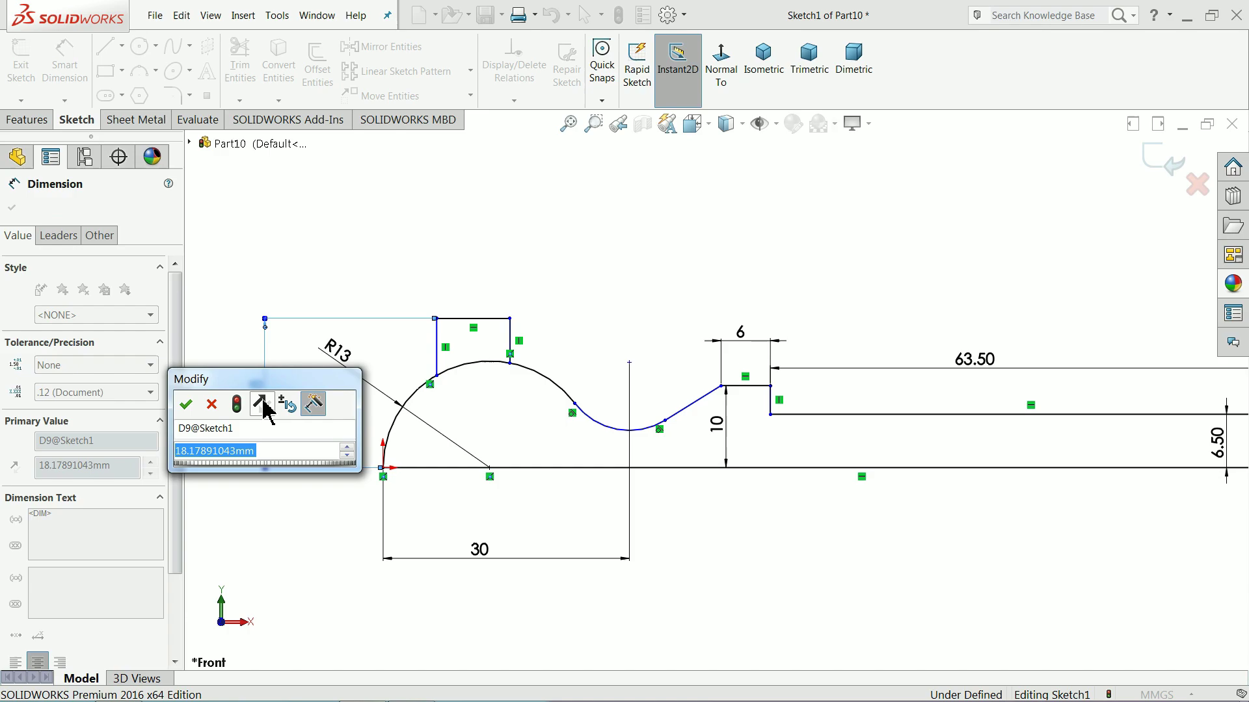
{"action": "type", "text": "12.5"}
{"action": "key", "text": "Return"}
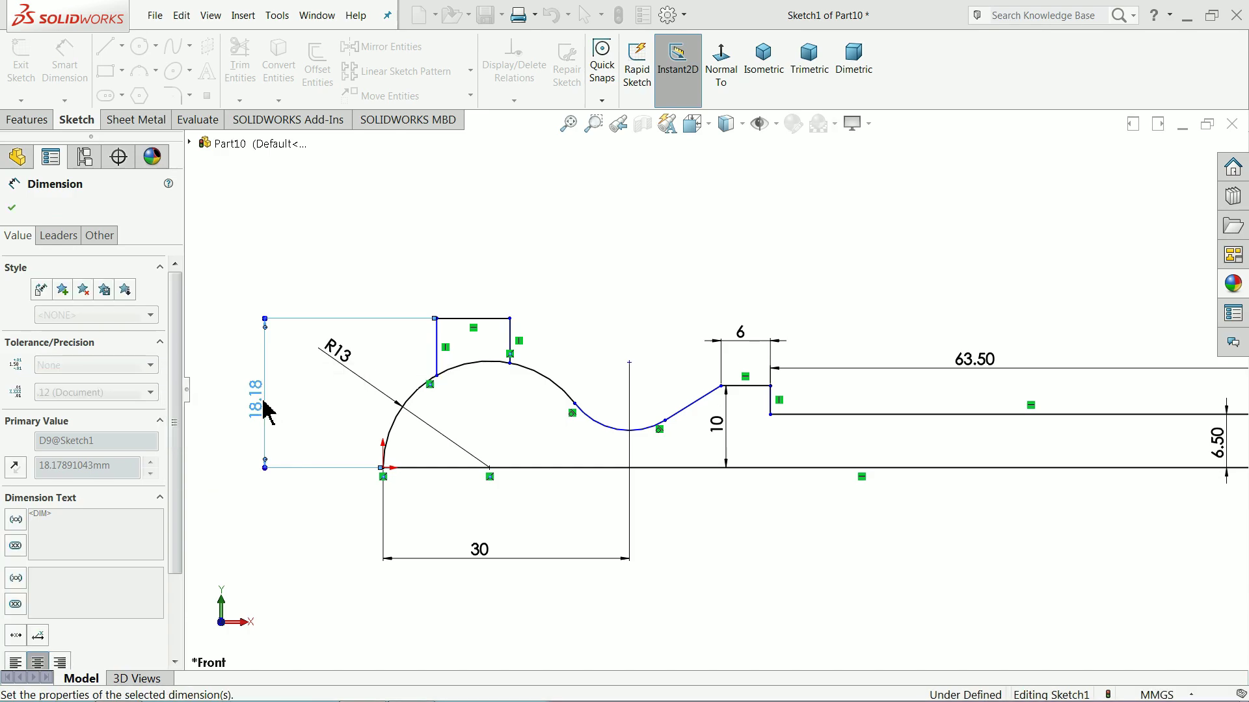
{"action": "scroll", "coordinate": [530, 399], "scroll_direction": "down", "scroll_amount": 3}
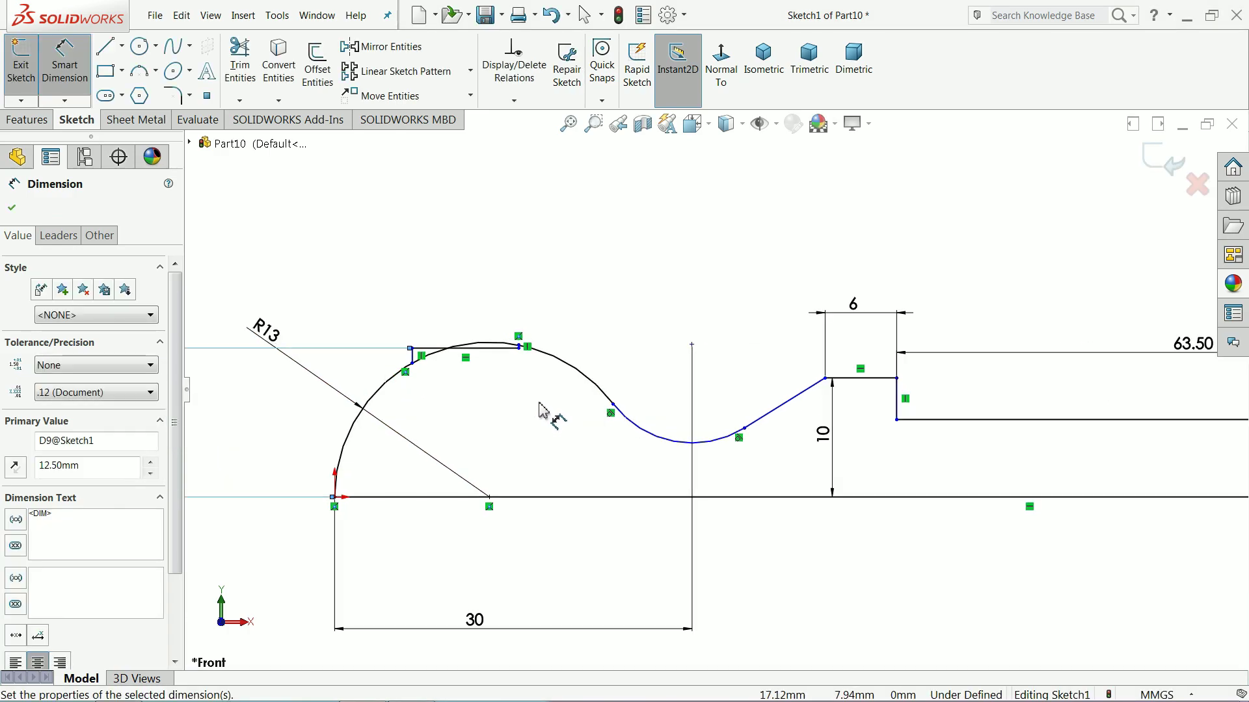
{"action": "scroll", "coordinate": [510, 446], "scroll_direction": "up", "scroll_amount": 3}
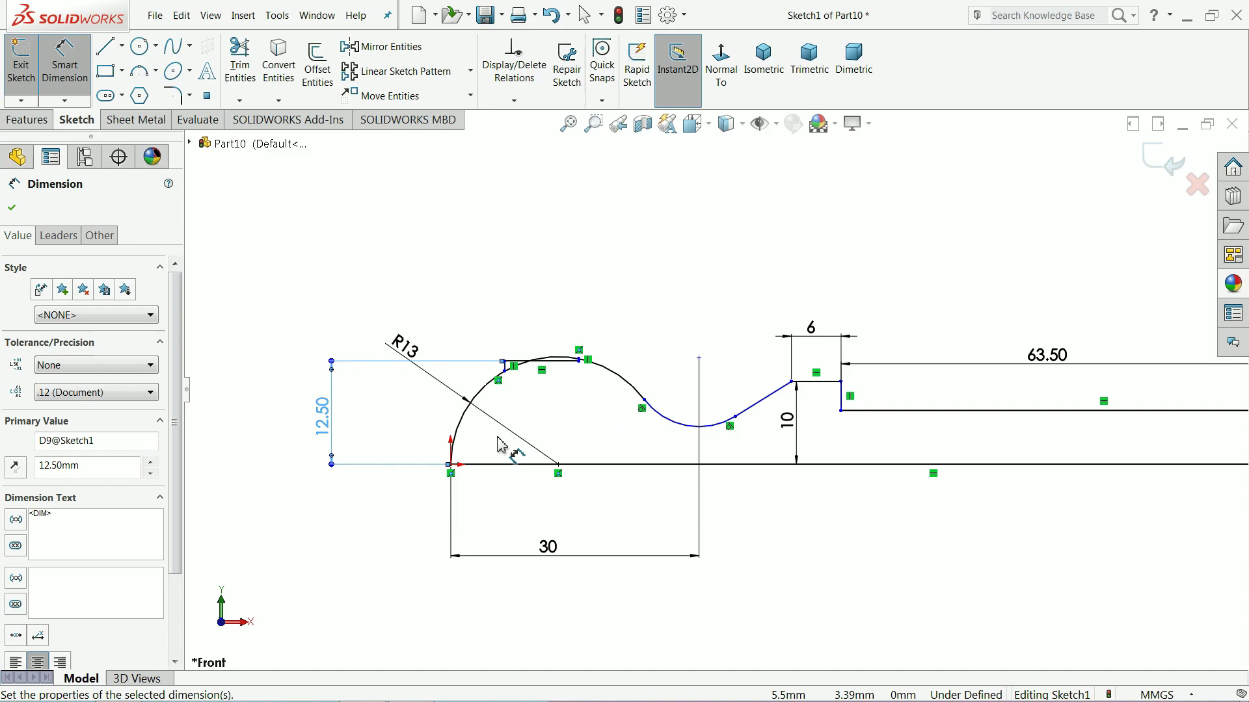
Delete the R13 radius dimension and drag the curve and arc points into a new shape.
{"action": "double_click", "coordinate": [411, 347]}
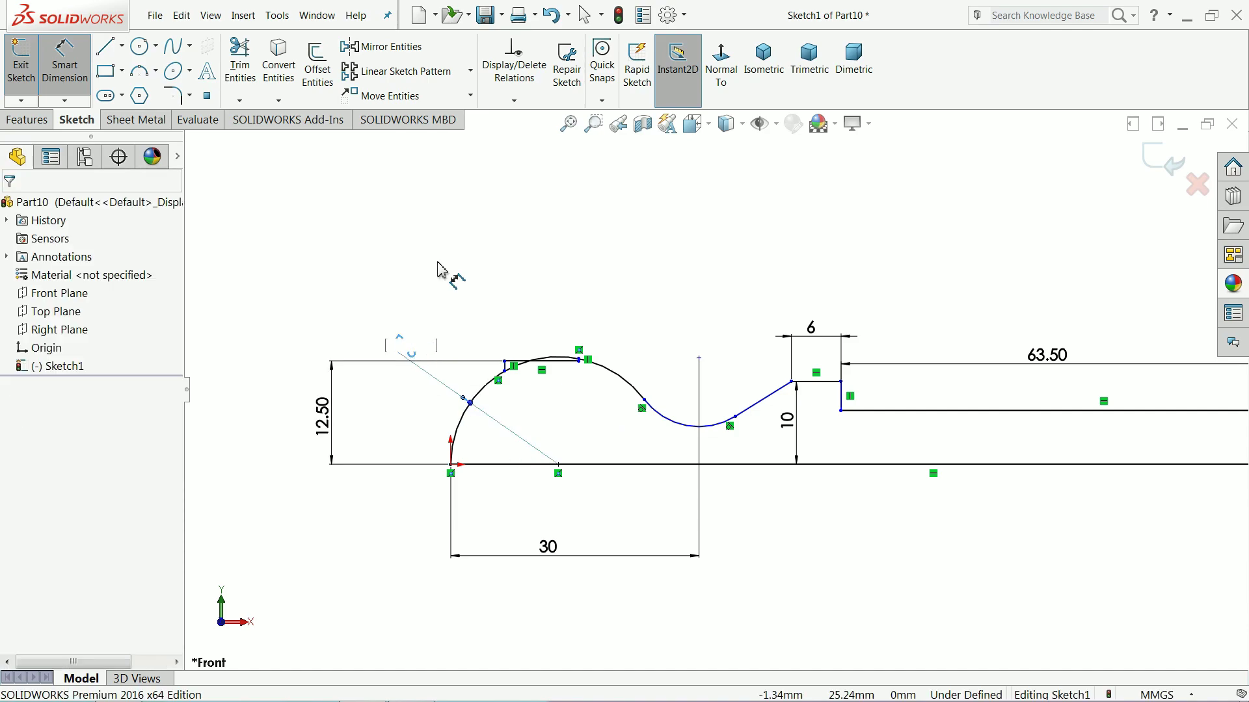
{"action": "left_click", "coordinate": [424, 301]}
{"action": "left_click", "coordinate": [716, 365]}
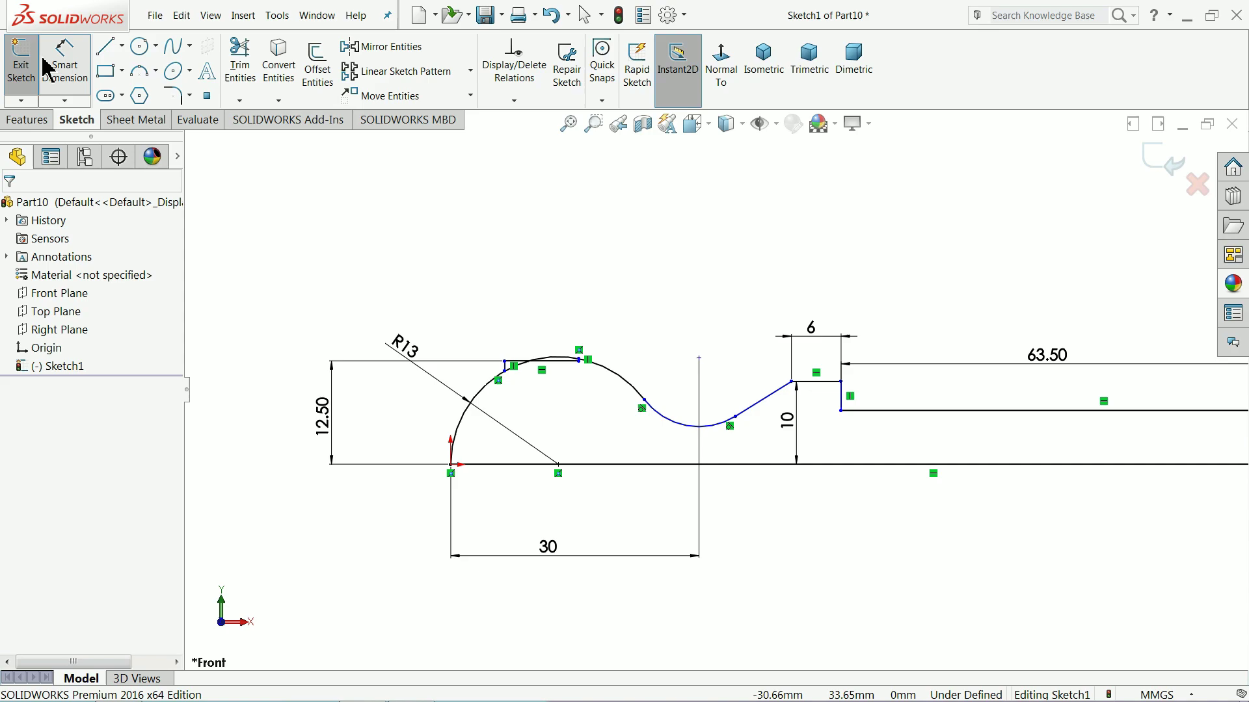
{"action": "left_click", "coordinate": [45, 62]}
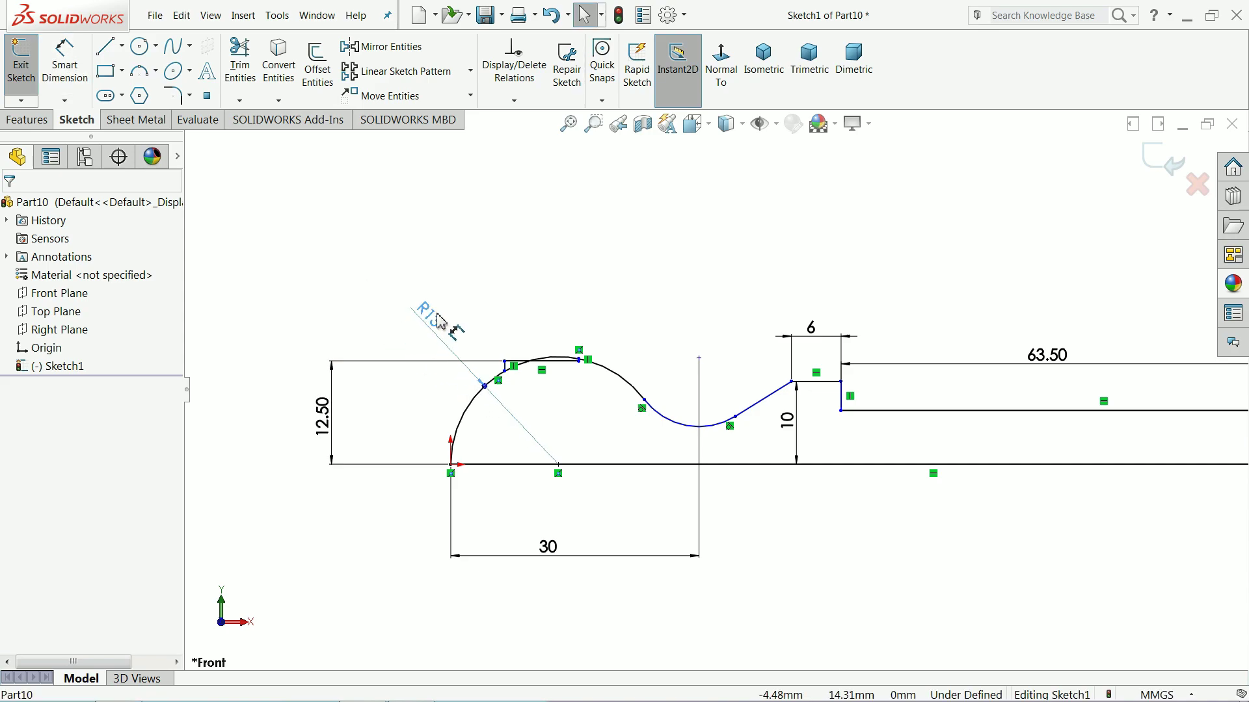
{"action": "left_click", "coordinate": [417, 351]}
{"action": "key", "text": "Delete"}
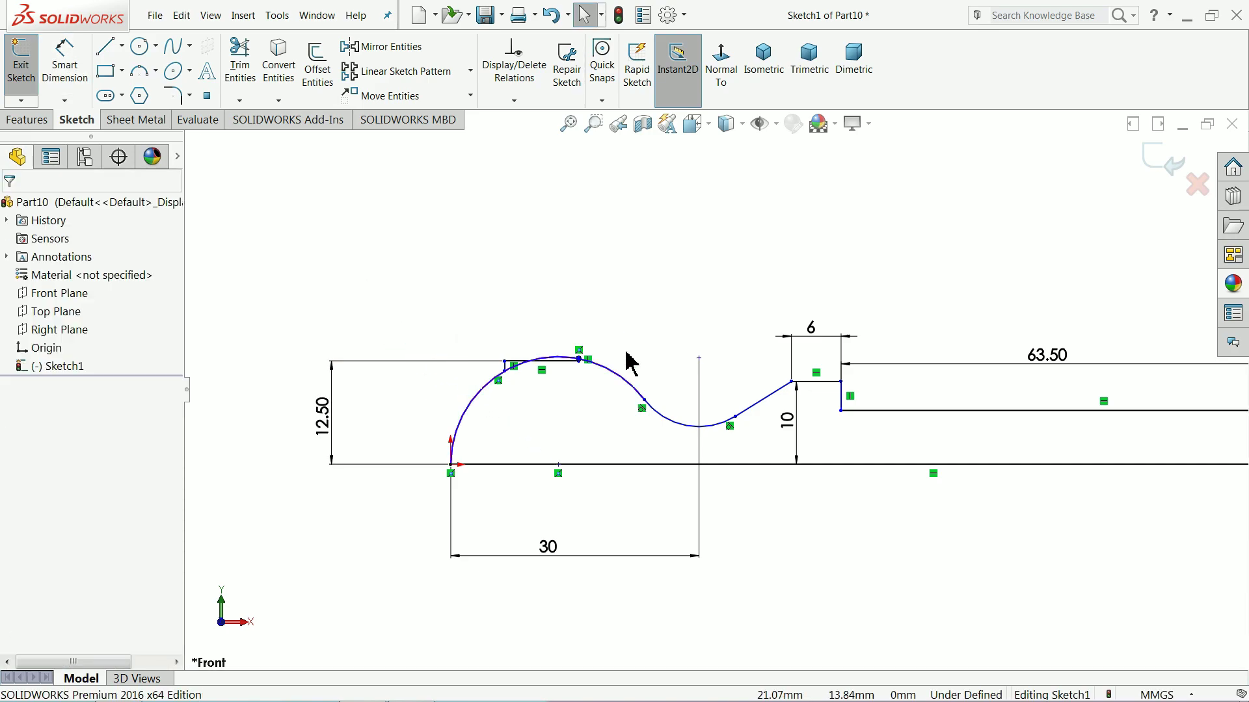
{"action": "scroll", "coordinate": [601, 364], "scroll_direction": "down", "scroll_amount": 2}
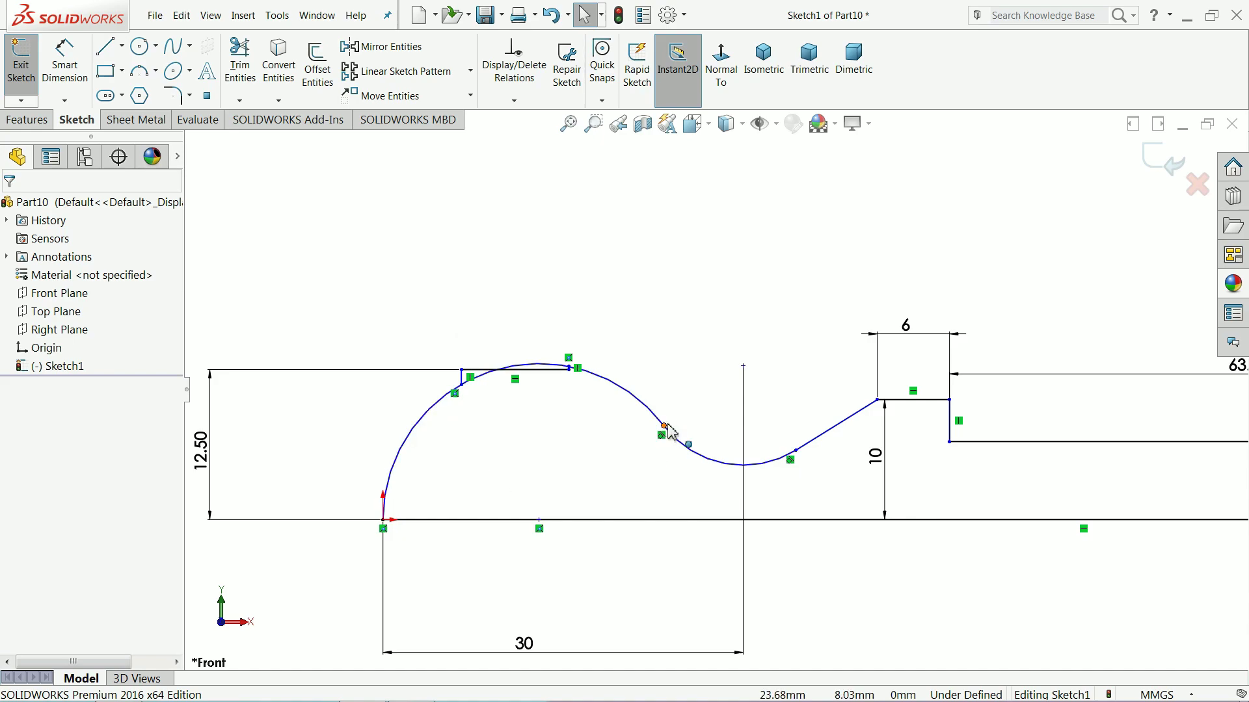
{"action": "mouse_move", "coordinate": [664, 432]}
{"action": "left_mouse_down"}
{"action": "mouse_move", "coordinate": [676, 458]}
{"action": "mouse_move", "coordinate": [677, 443]}
{"action": "left_mouse_up"}
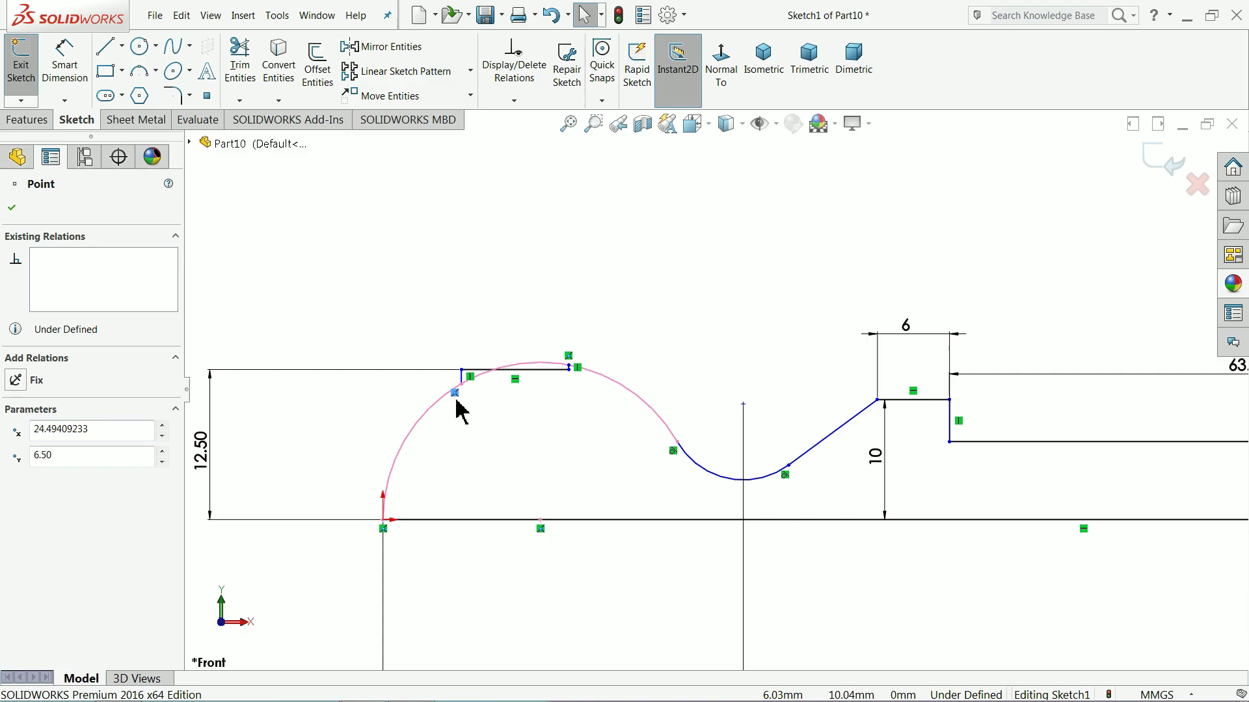
{"action": "mouse_move", "coordinate": [429, 419]}
{"action": "left_mouse_down"}
{"action": "mouse_move", "coordinate": [474, 446]}
{"action": "mouse_move", "coordinate": [465, 427]}
{"action": "left_mouse_up"}
{"action": "scroll", "coordinate": [716, 388], "scroll_direction": "up", "scroll_amount": 4}
{"action": "scroll", "coordinate": [624, 533], "scroll_direction": "down", "scroll_amount": 2}
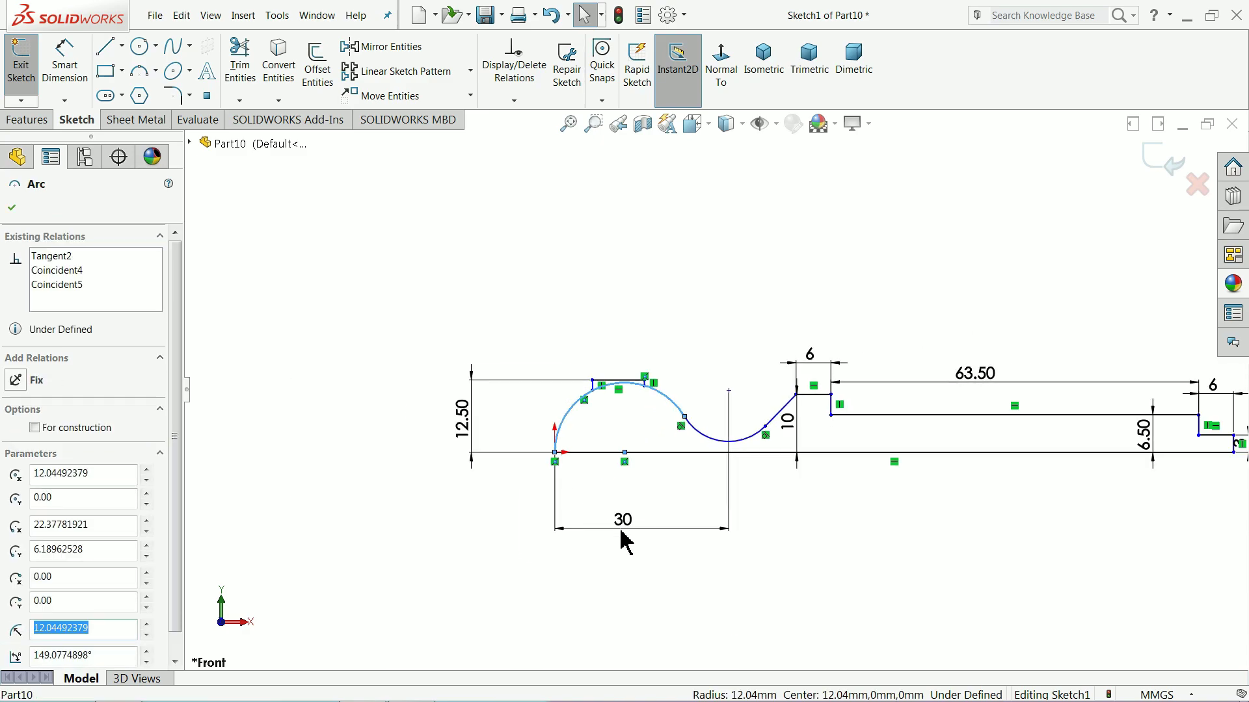
Delete the 30 dimension and pull the large arc lower into a smoother wave.
{"action": "left_click", "coordinate": [624, 510]}
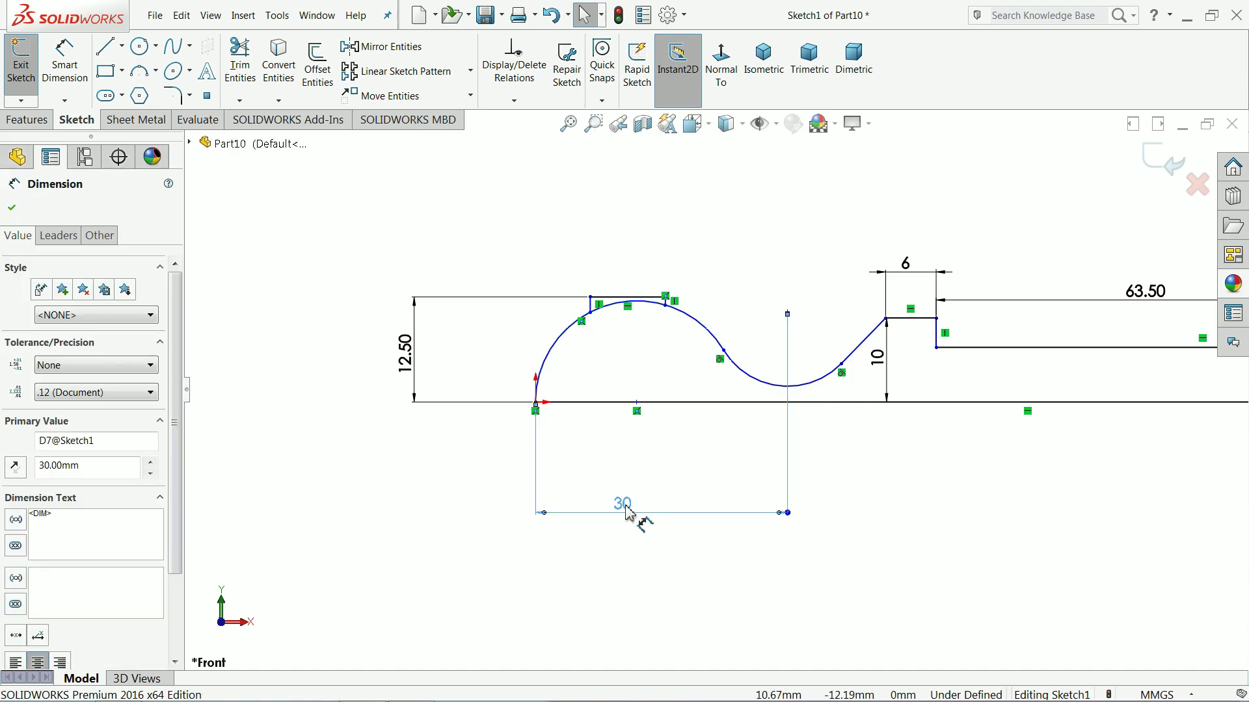
{"action": "key", "text": "Delete"}
{"action": "scroll", "coordinate": [673, 334], "scroll_direction": "down", "scroll_amount": 2}
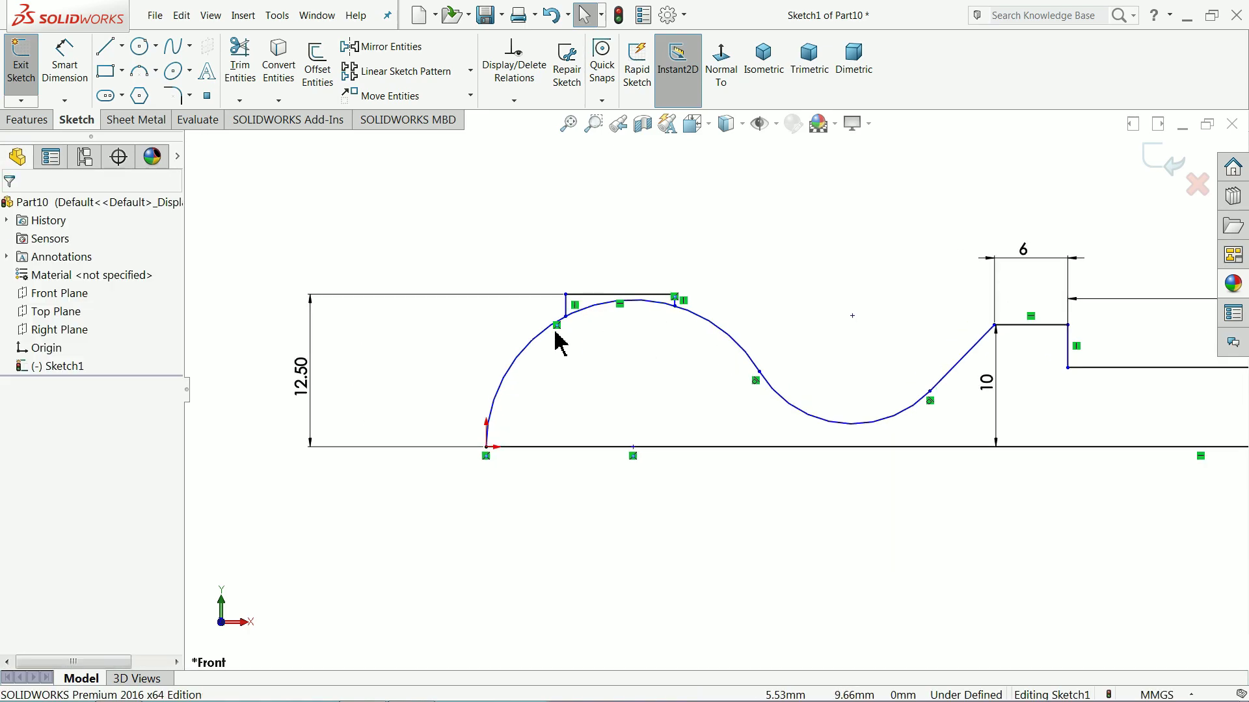
{"action": "left_click_drag", "start_coordinate": [564, 342], "coordinate": [577, 371]}
{"action": "scroll", "coordinate": [564, 362], "scroll_direction": "down", "scroll_amount": 1}
{"action": "scroll", "coordinate": [715, 393], "scroll_direction": "up", "scroll_amount": 3}
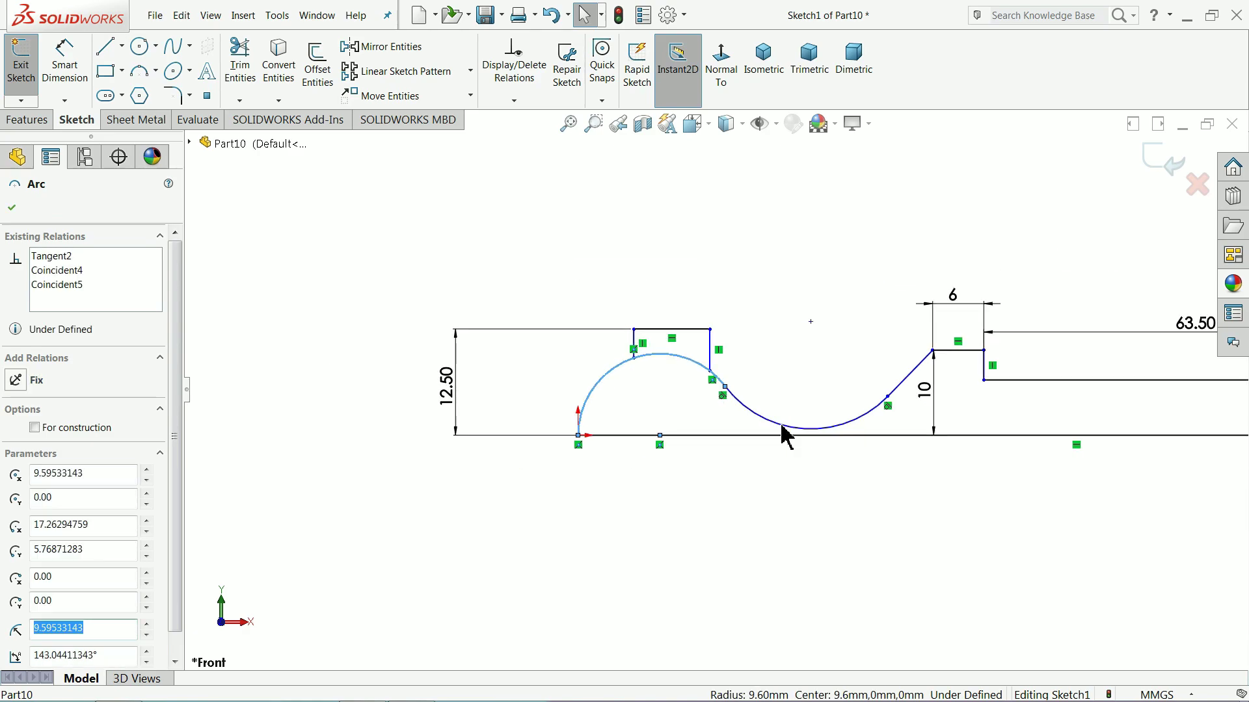
{"action": "key", "text": "Escape"}
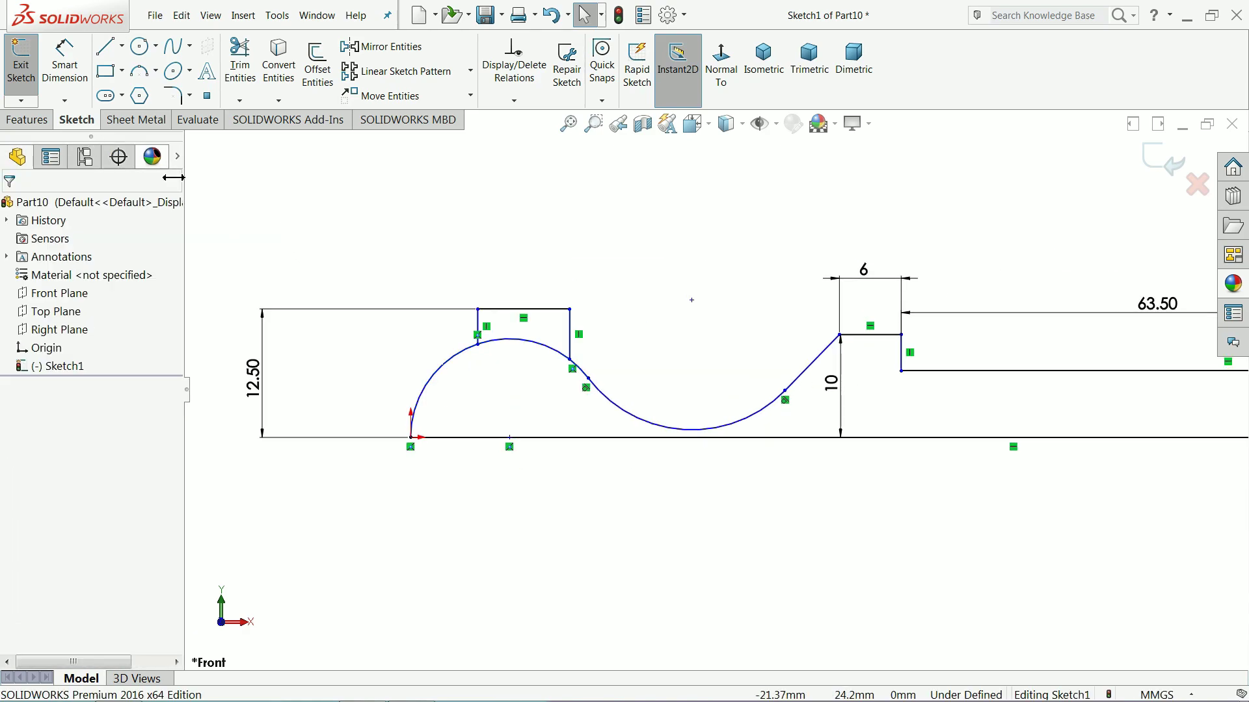
Dimension the horizontal distance from the origin to the step corner as 30 mm.
{"action": "left_click", "coordinate": [64, 65]}
{"action": "left_click", "coordinate": [412, 440]}
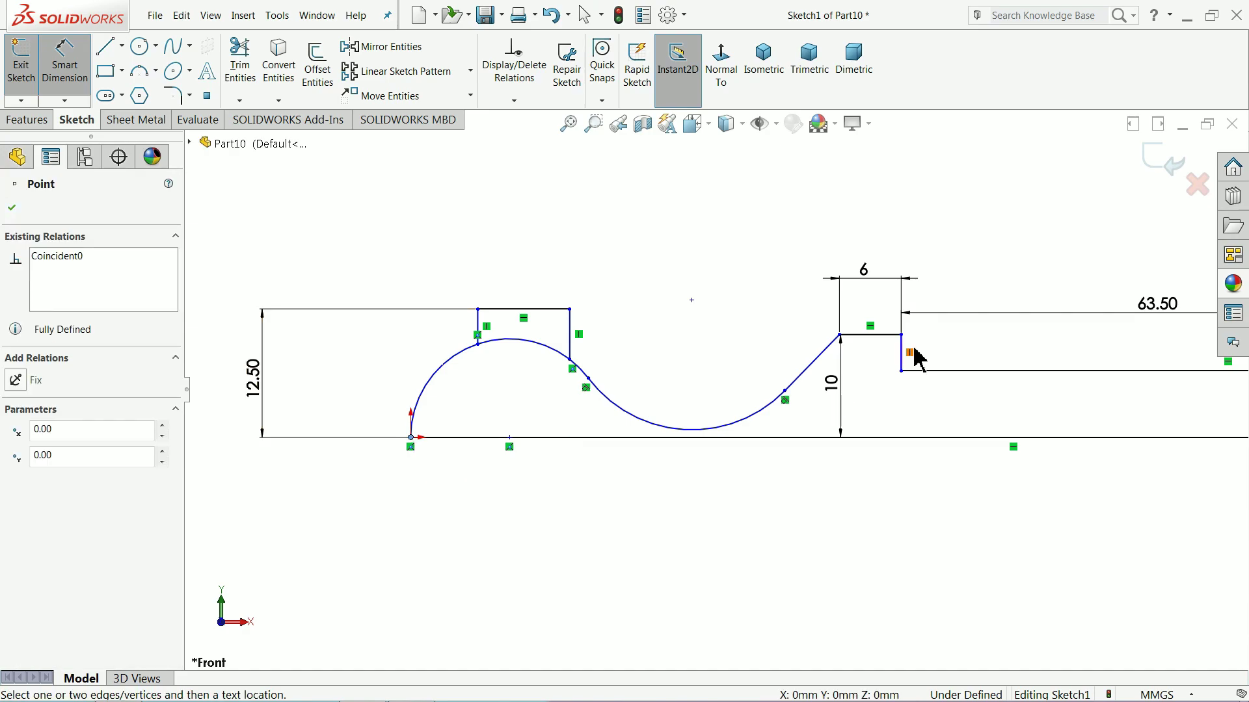
{"action": "left_click", "coordinate": [839, 335]}
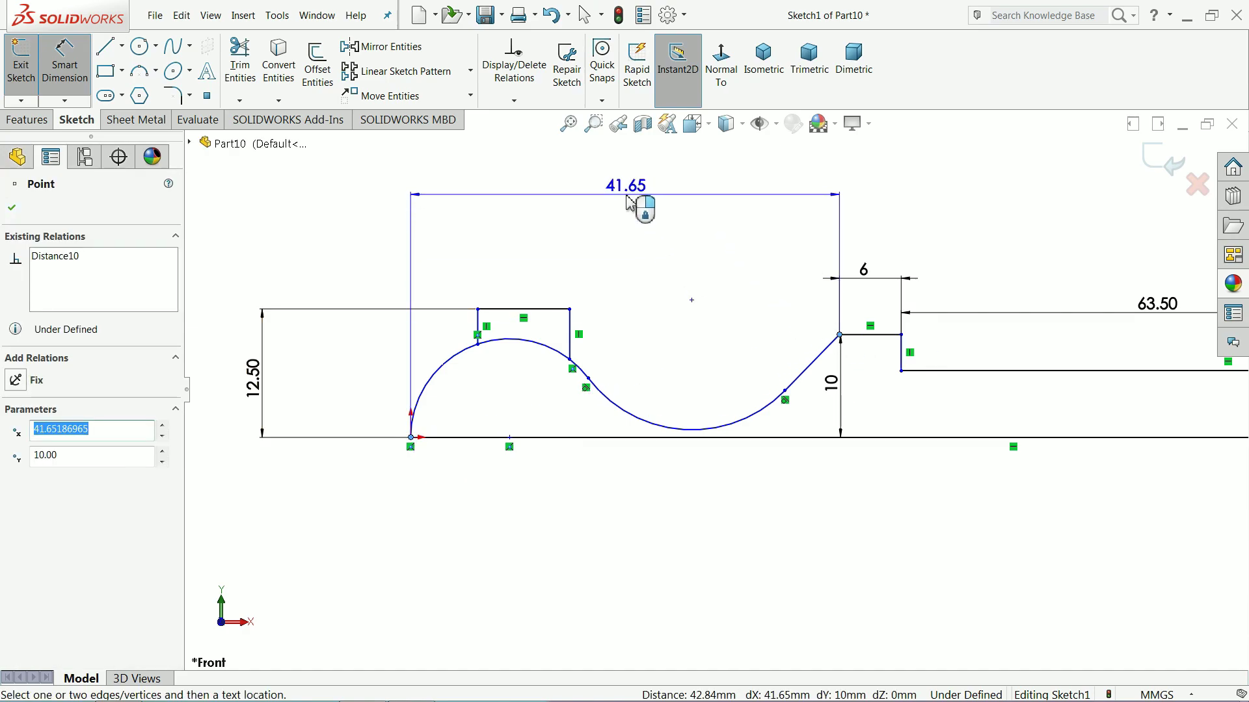
{"action": "left_click", "coordinate": [635, 199]}
{"action": "type", "text": "30"}
{"action": "key", "text": "Return"}
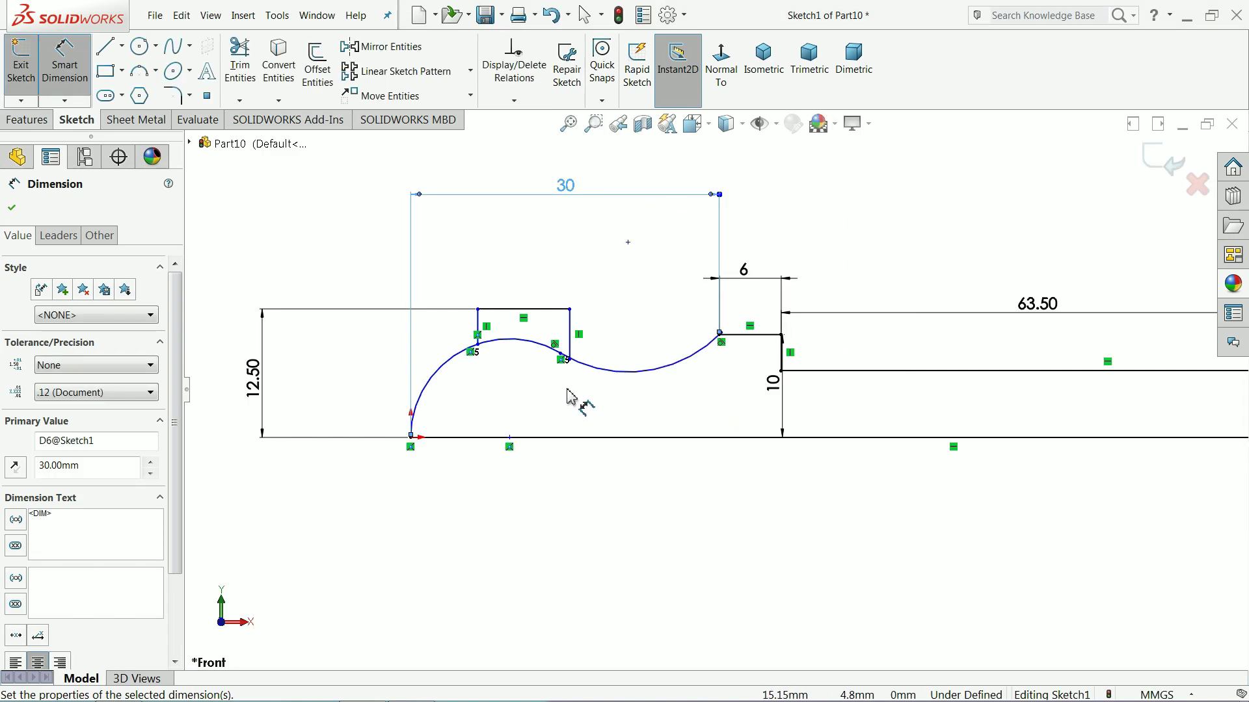
{"action": "left_click", "coordinate": [12, 208]}
Drag the spline's point down-right so the wave dips deeper before the sloped line.
{"action": "scroll", "coordinate": [572, 394], "scroll_direction": "down", "scroll_amount": 3}
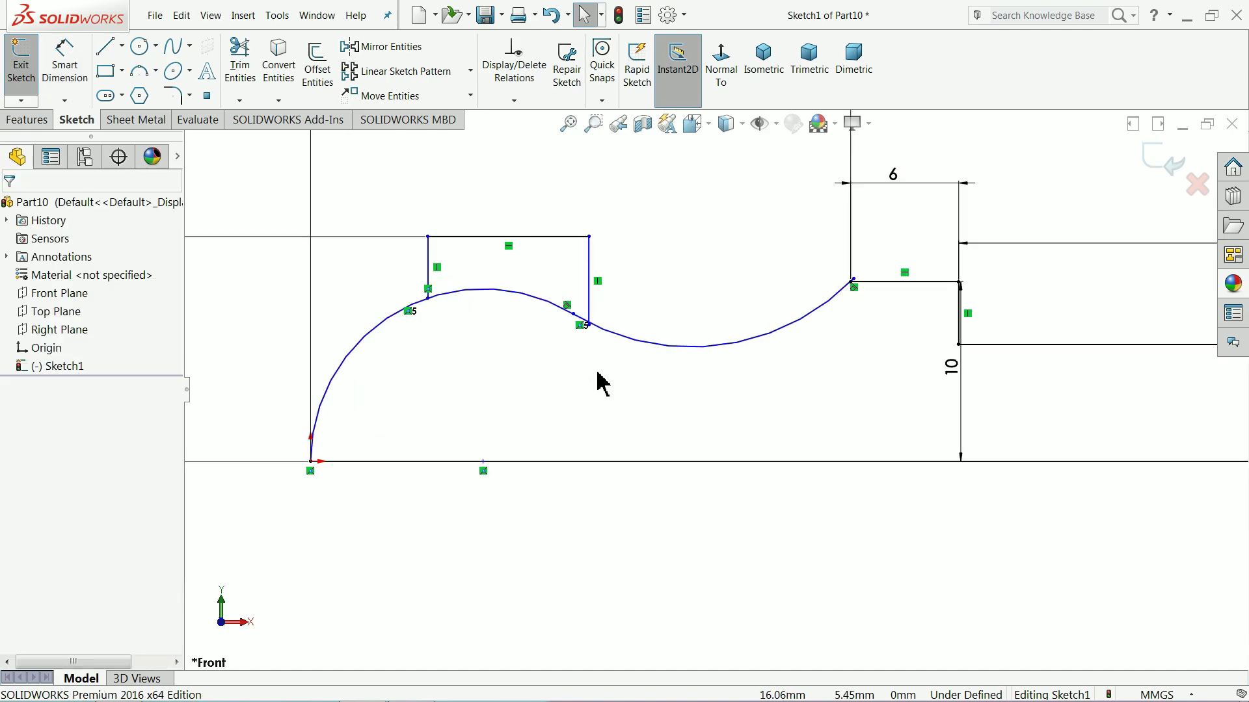
{"action": "scroll", "coordinate": [605, 348], "scroll_direction": "down", "scroll_amount": 5}
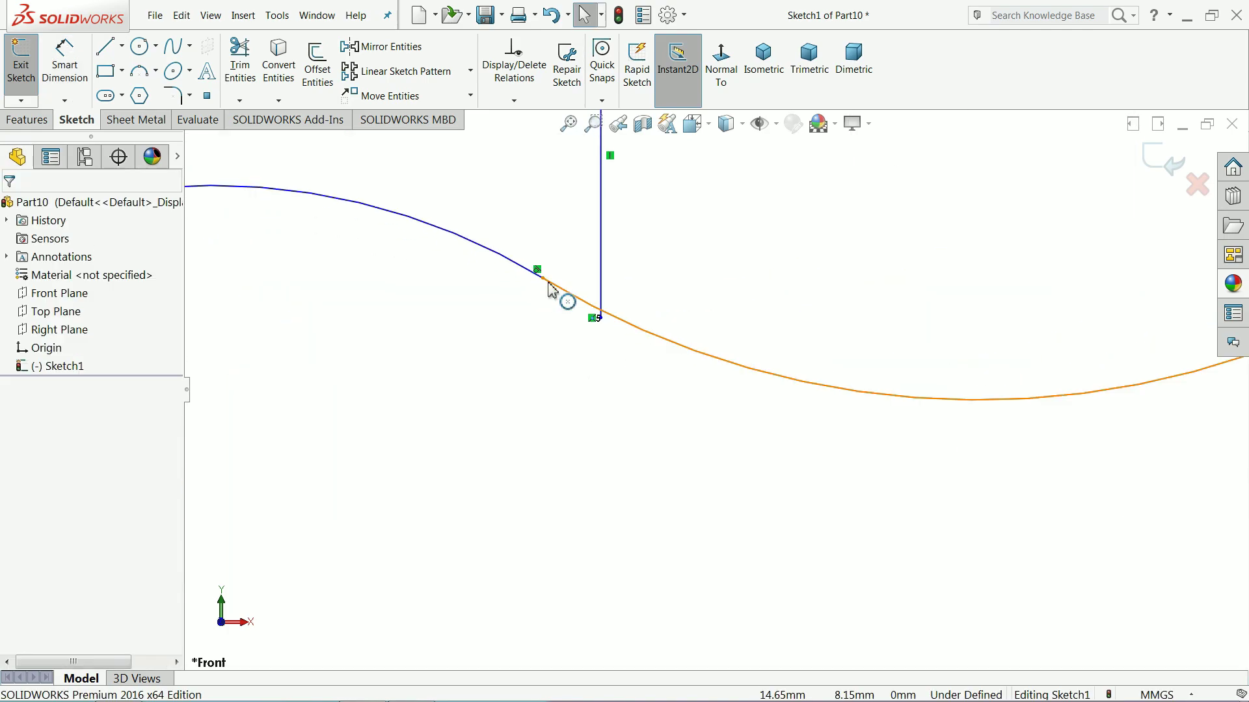
{"action": "left_click", "coordinate": [543, 279]}
{"action": "mouse_move", "coordinate": [547, 289]}
{"action": "left_mouse_down"}
{"action": "mouse_move", "coordinate": [619, 329]}
{"action": "mouse_move", "coordinate": [724, 413]}
{"action": "mouse_move", "coordinate": [727, 429]}
{"action": "left_mouse_up"}
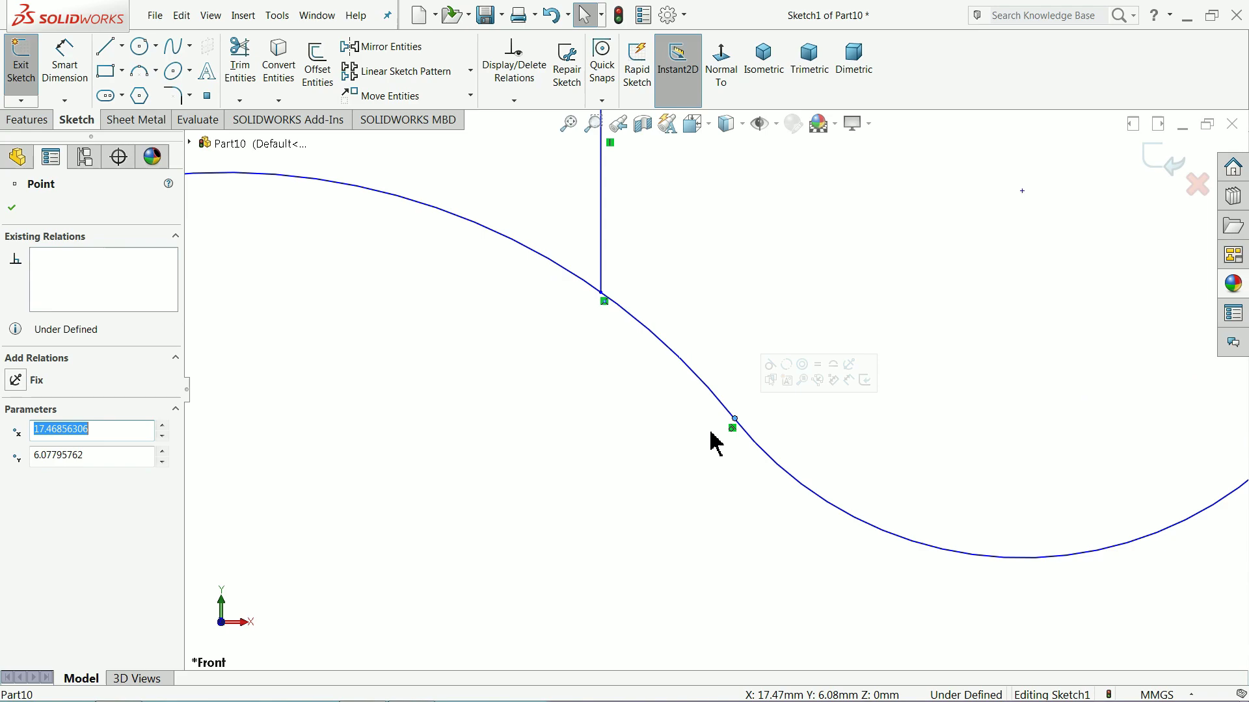
{"action": "scroll", "coordinate": [715, 442], "scroll_direction": "up", "scroll_amount": 3}
{"action": "scroll", "coordinate": [715, 442], "scroll_direction": "up", "scroll_amount": 2}
{"action": "scroll", "coordinate": [740, 426], "scroll_direction": "down", "scroll_amount": 1}
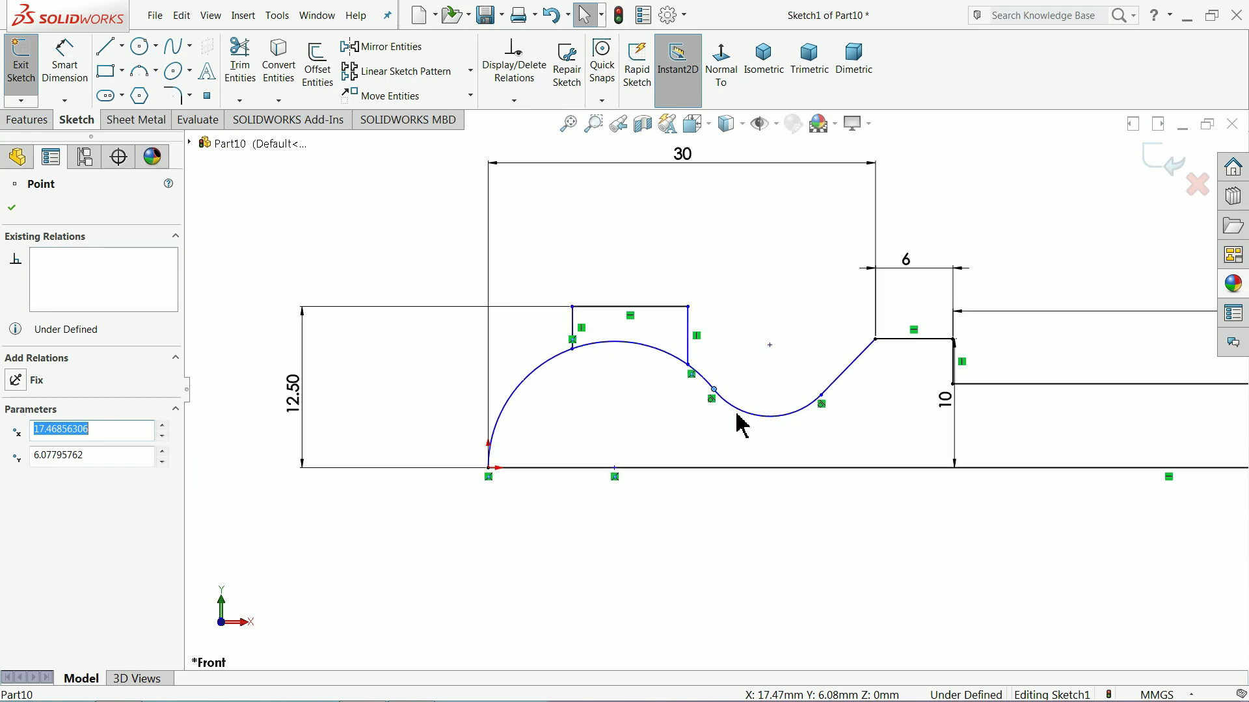
{"action": "left_click_drag", "start_coordinate": [714, 390], "coordinate": [839, 398]}
{"action": "left_click", "coordinate": [521, 521]}
{"action": "scroll", "coordinate": [500, 527], "scroll_direction": "up", "scroll_amount": 1}
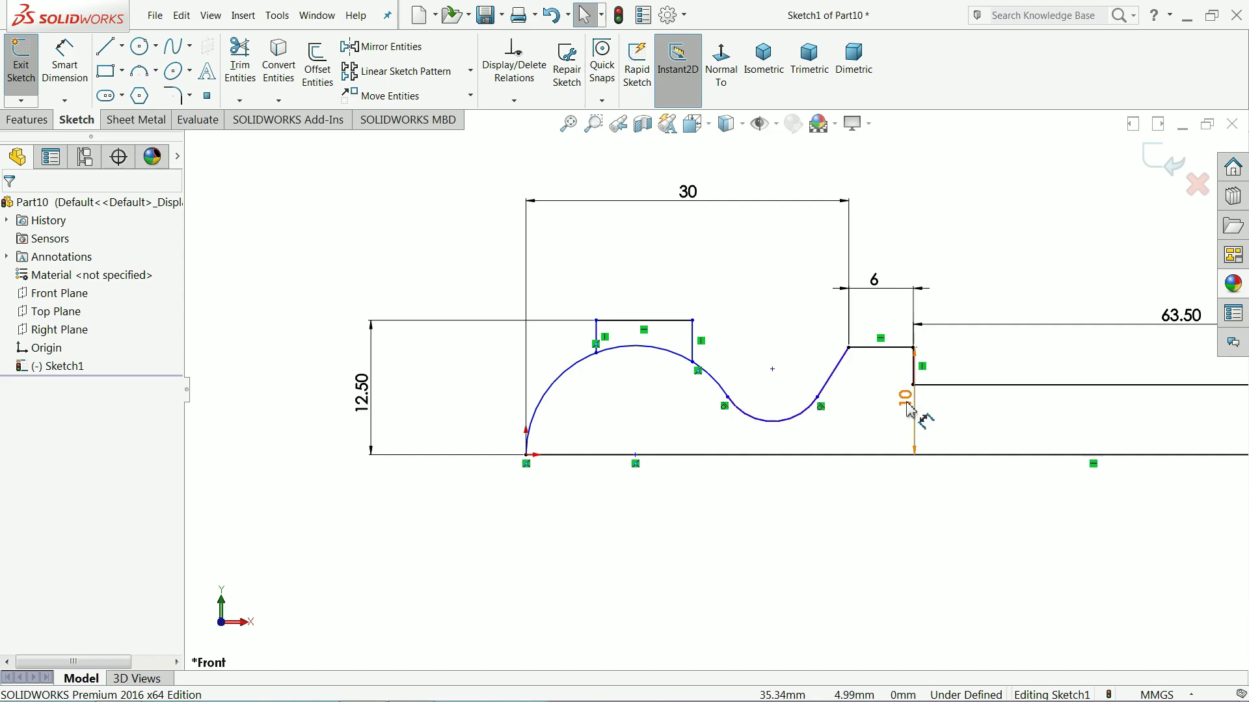
Shift the 10 dimension left and dimension the arcs at R10.16 and R4.
{"action": "left_click_drag", "start_coordinate": [909, 407], "coordinate": [888, 405]}
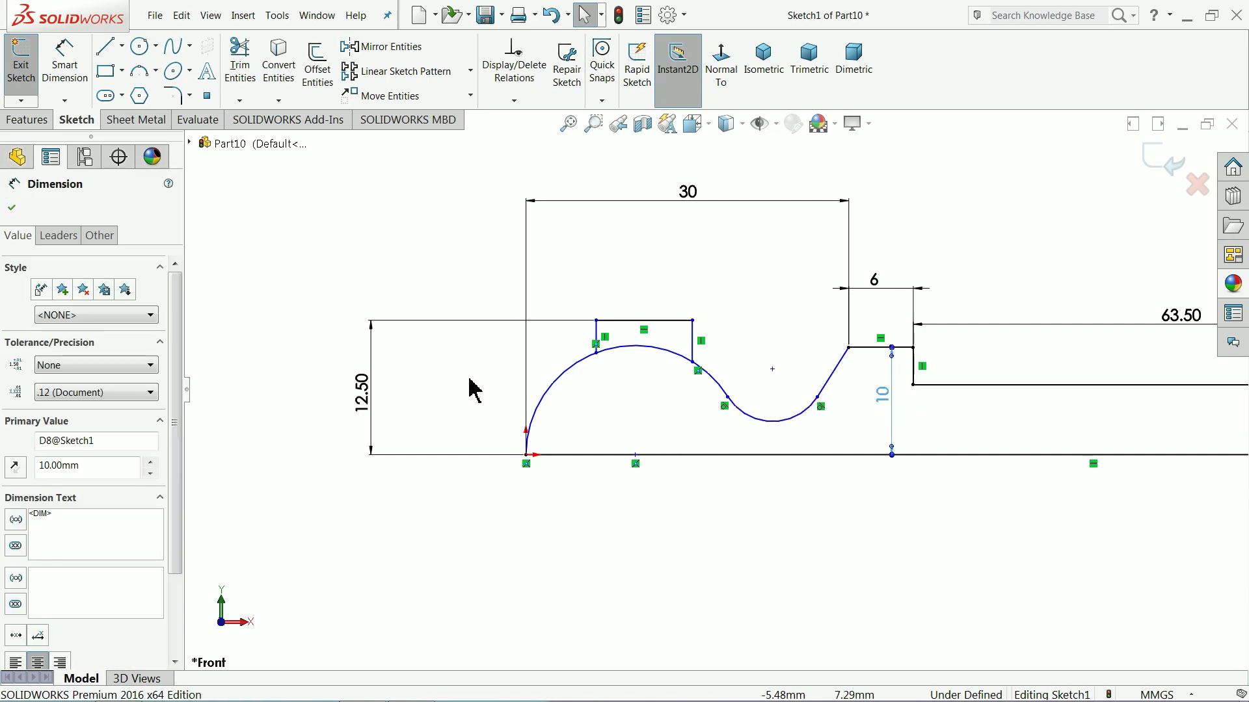
{"action": "left_click", "coordinate": [65, 65]}
{"action": "left_click", "coordinate": [551, 387]}
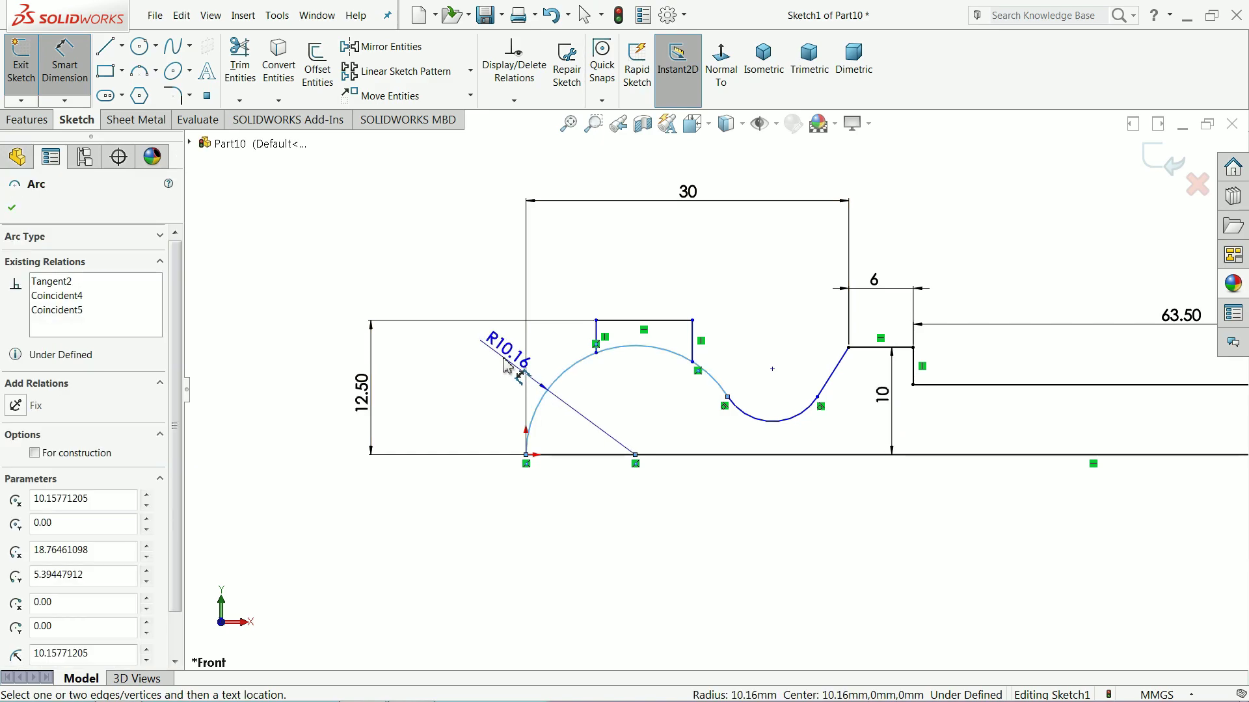
{"action": "left_click", "coordinate": [417, 364]}
{"action": "left_click", "coordinate": [417, 361]}
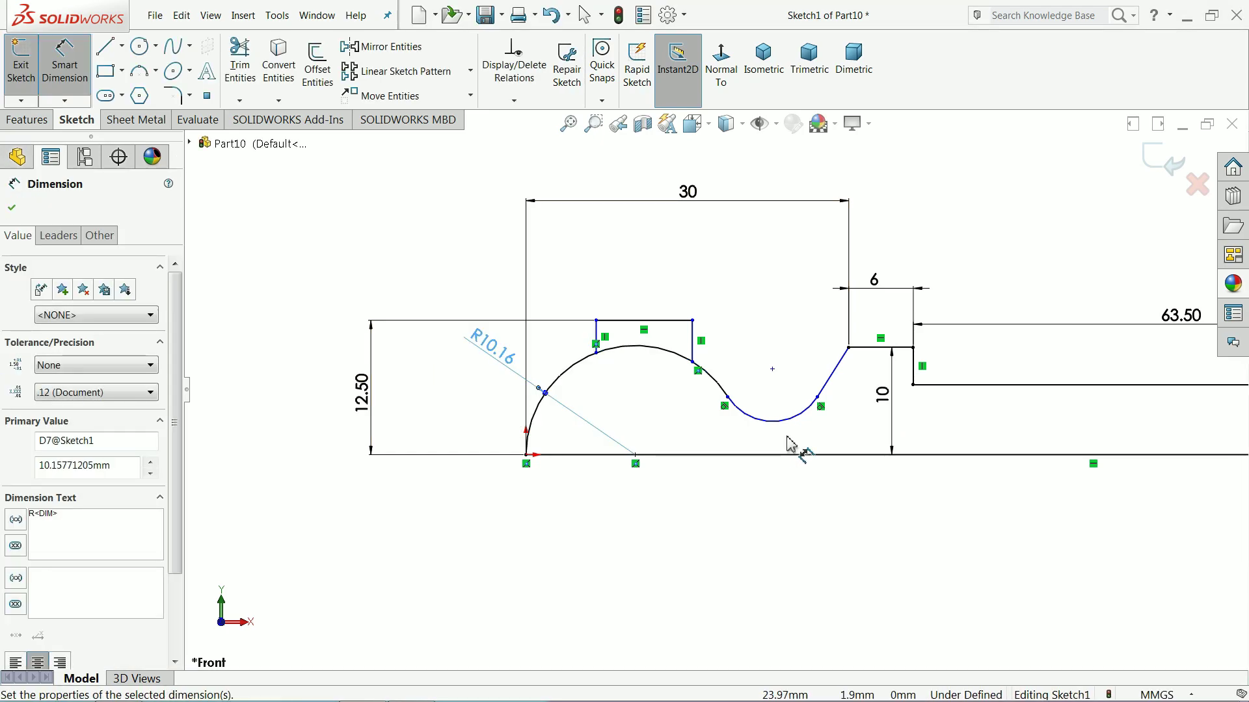
{"action": "left_click", "coordinate": [794, 424]}
{"action": "left_click", "coordinate": [807, 445]}
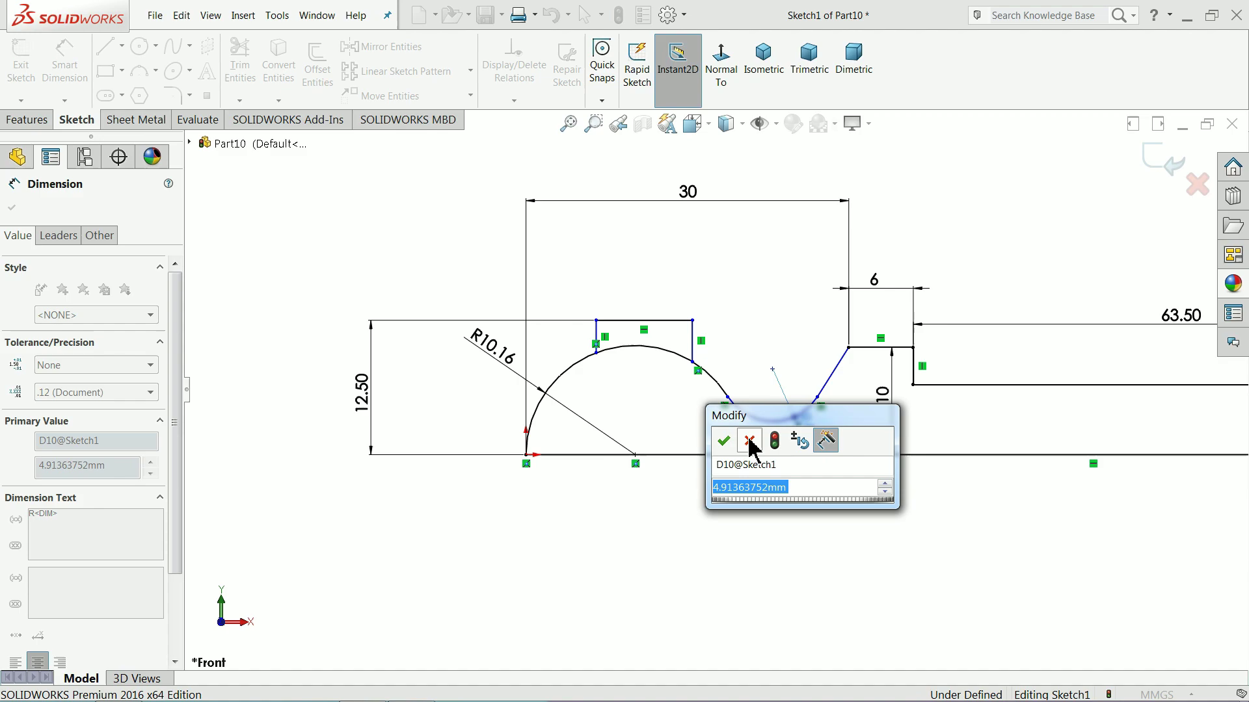
{"action": "type", "text": "4"}
{"action": "key", "text": "Return"}
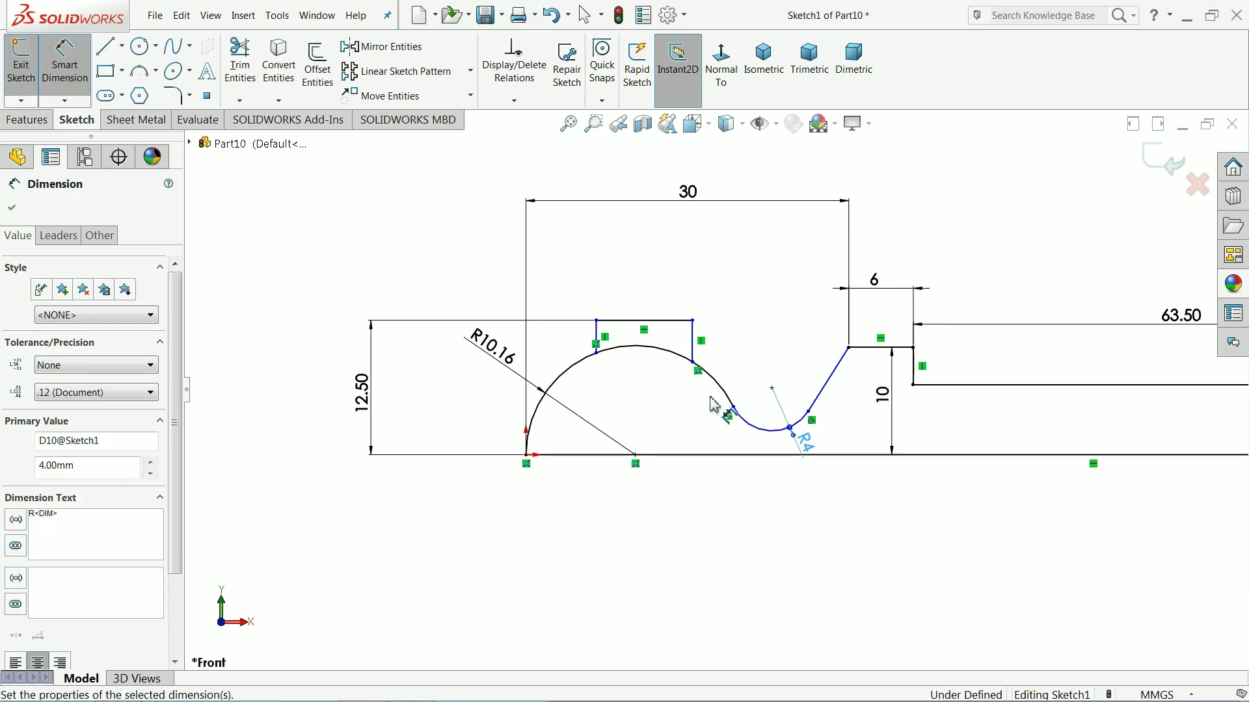
Dimension the R4 arc's centre 22.88 mm from the origin.
{"action": "left_click", "coordinate": [772, 388]}
{"action": "left_click", "coordinate": [526, 454]}
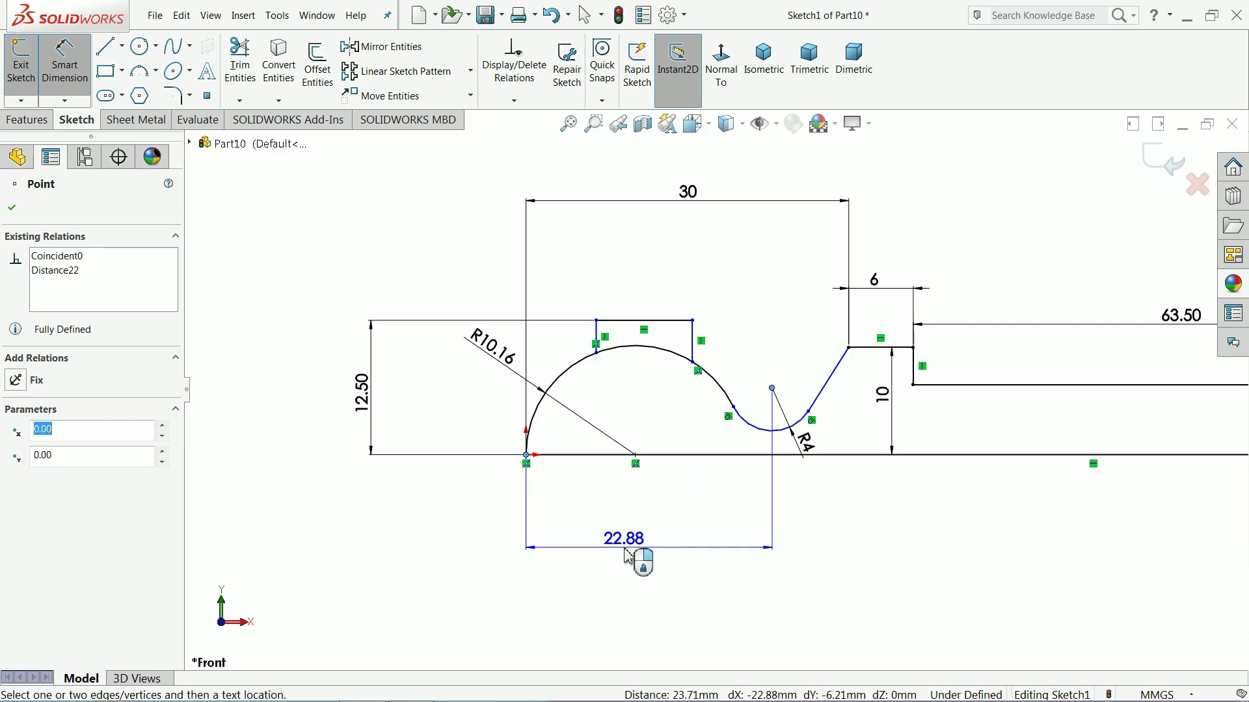
{"action": "left_click", "coordinate": [649, 559]}
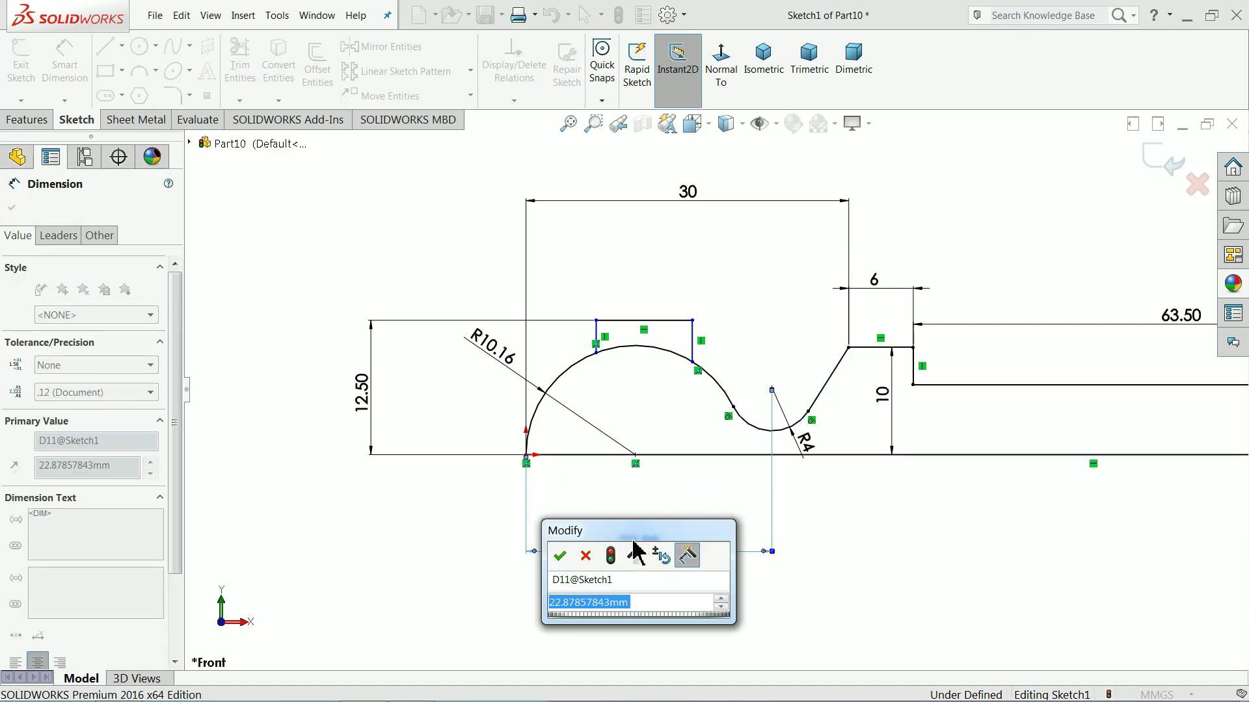
{"action": "left_click", "coordinate": [559, 557]}
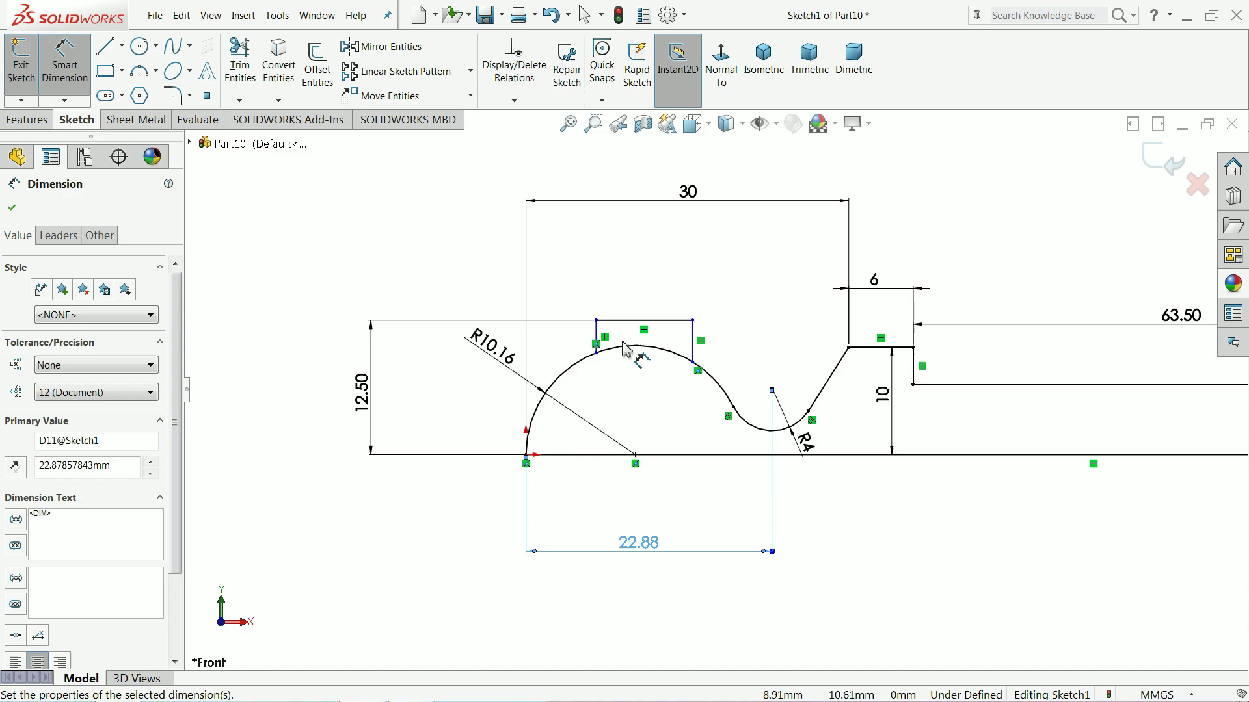
Set the short top line to 5 mm and its offset from the origin to 7.50.
{"action": "left_click", "coordinate": [640, 329]}
{"action": "left_click", "coordinate": [654, 273]}
{"action": "type", "text": "5"}
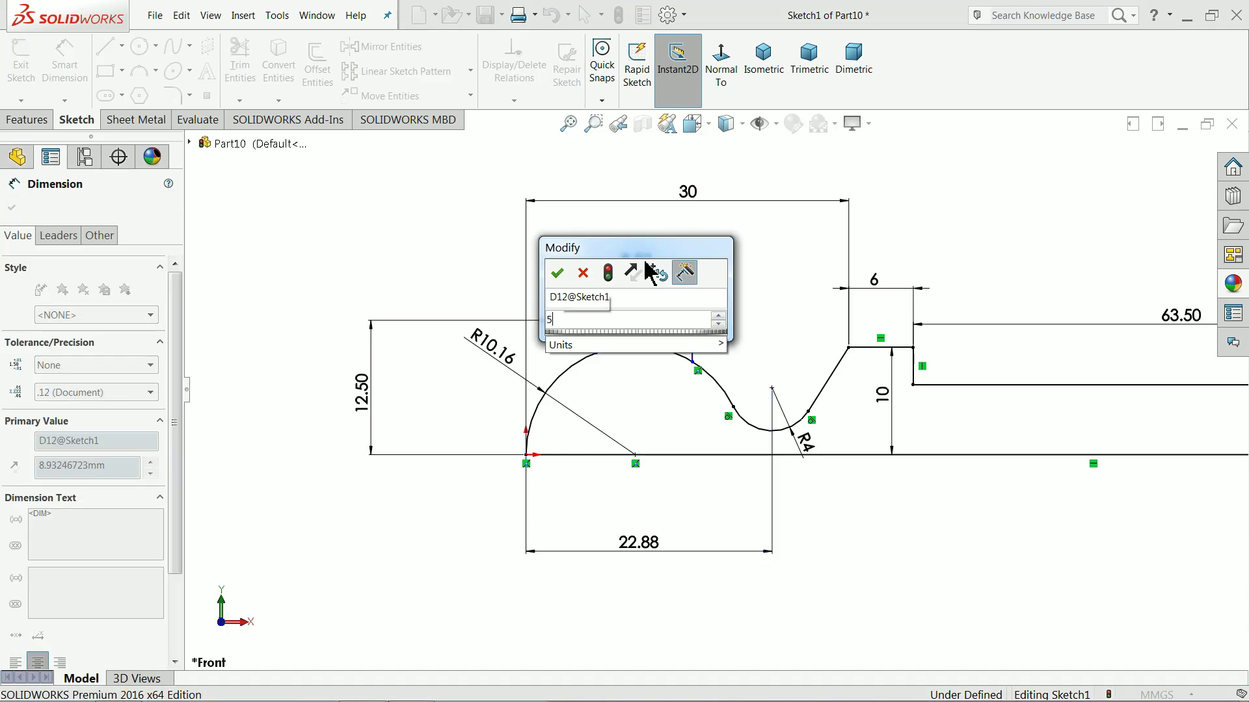
{"action": "key", "text": "Return"}
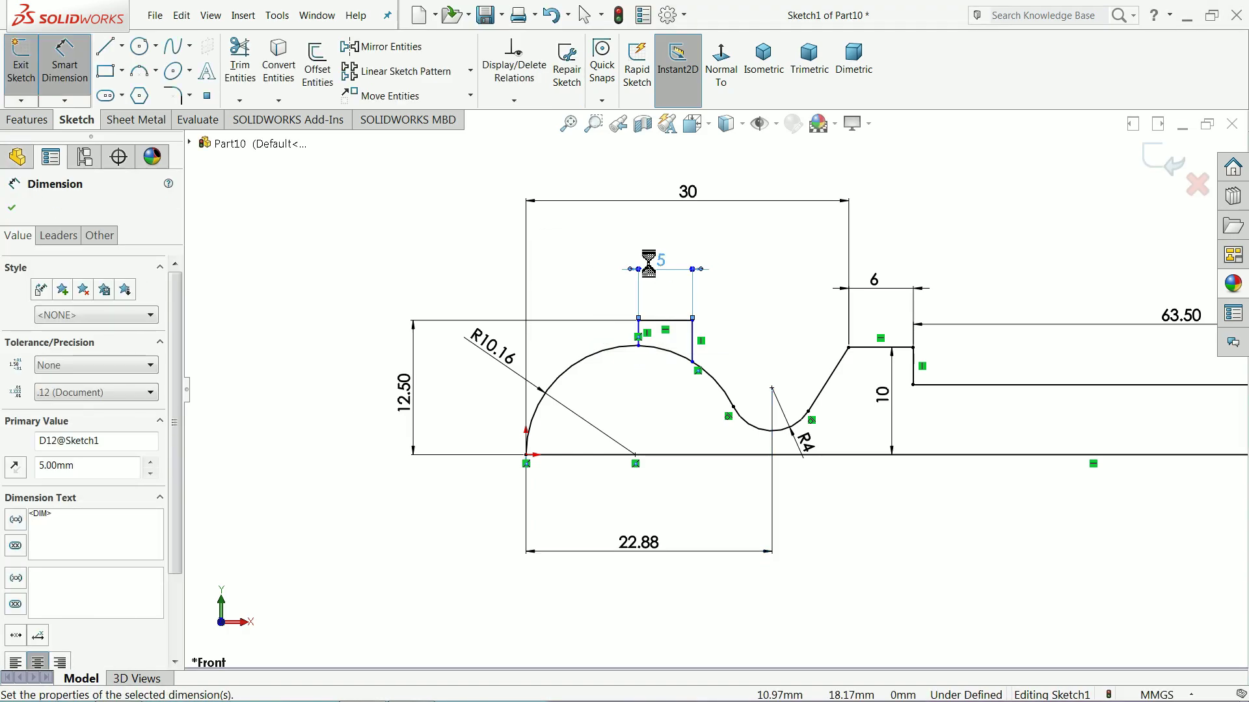
{"action": "left_click", "coordinate": [638, 333]}
{"action": "left_click", "coordinate": [526, 455]}
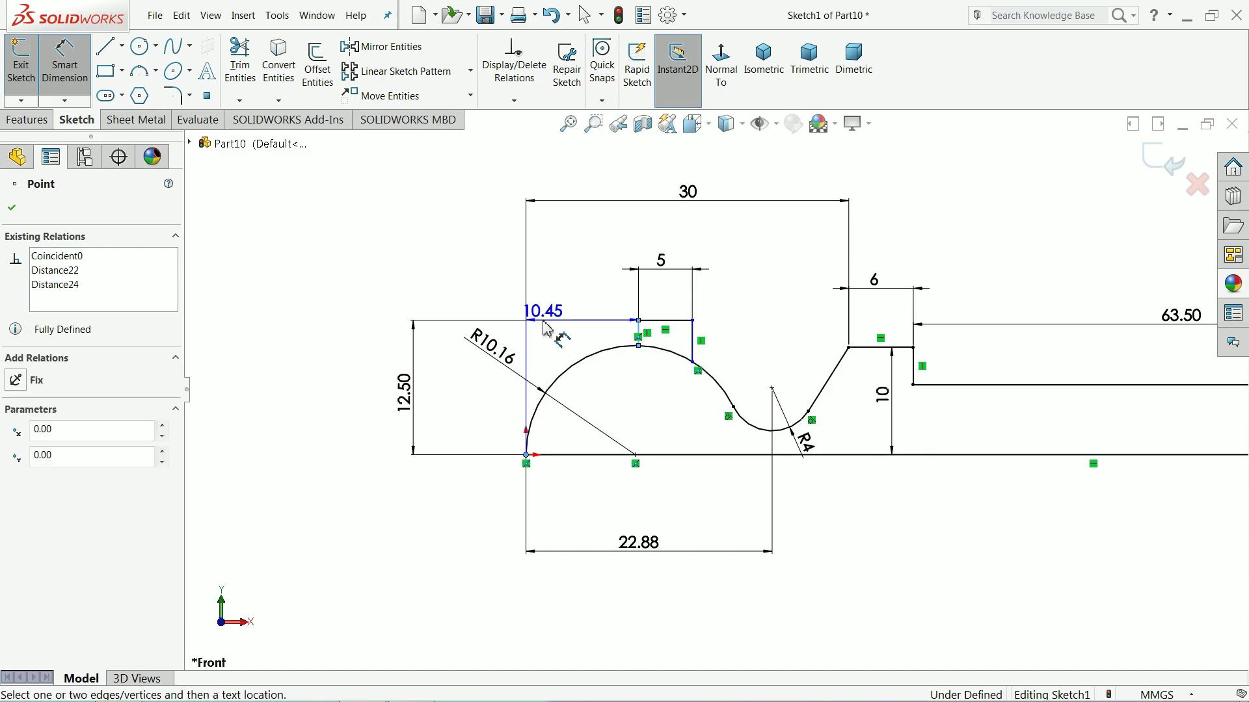
{"action": "left_click", "coordinate": [571, 241]}
{"action": "type", "text": "7.5"}
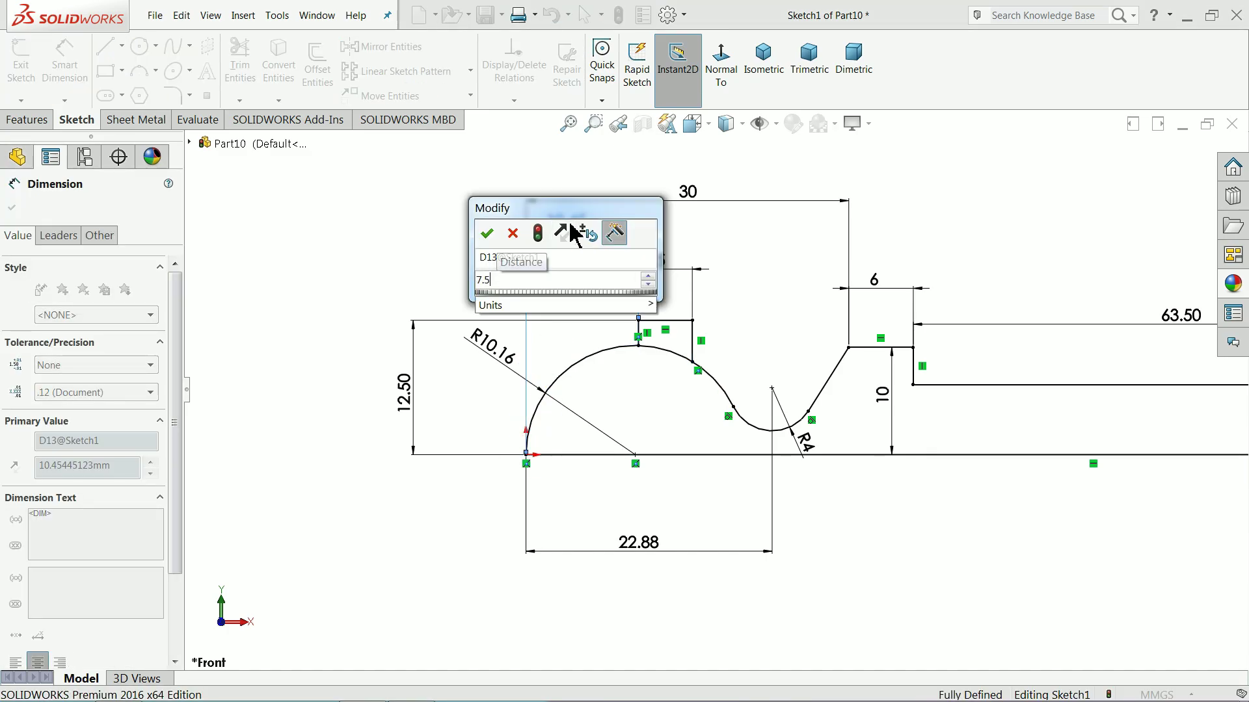
{"action": "key", "text": "Return"}
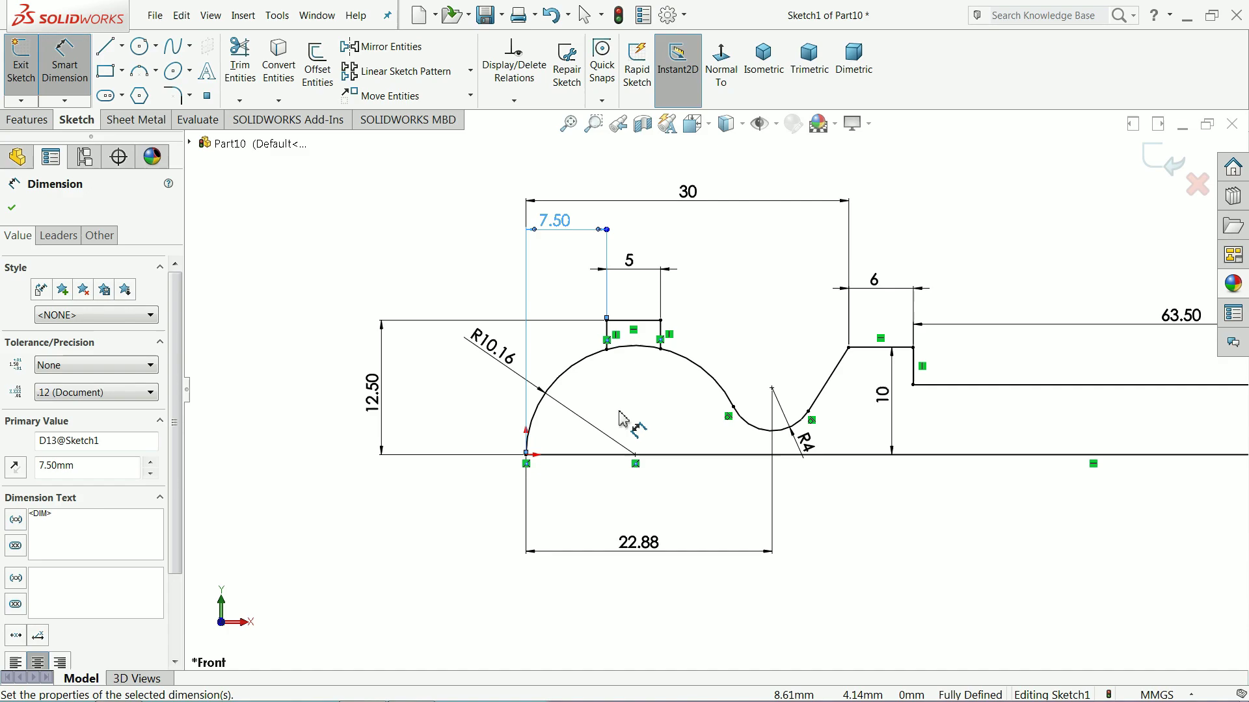
{"action": "scroll", "coordinate": [619, 420], "scroll_direction": "up", "scroll_amount": 4}
{"action": "scroll", "coordinate": [656, 377], "scroll_direction": "down", "scroll_amount": 2}
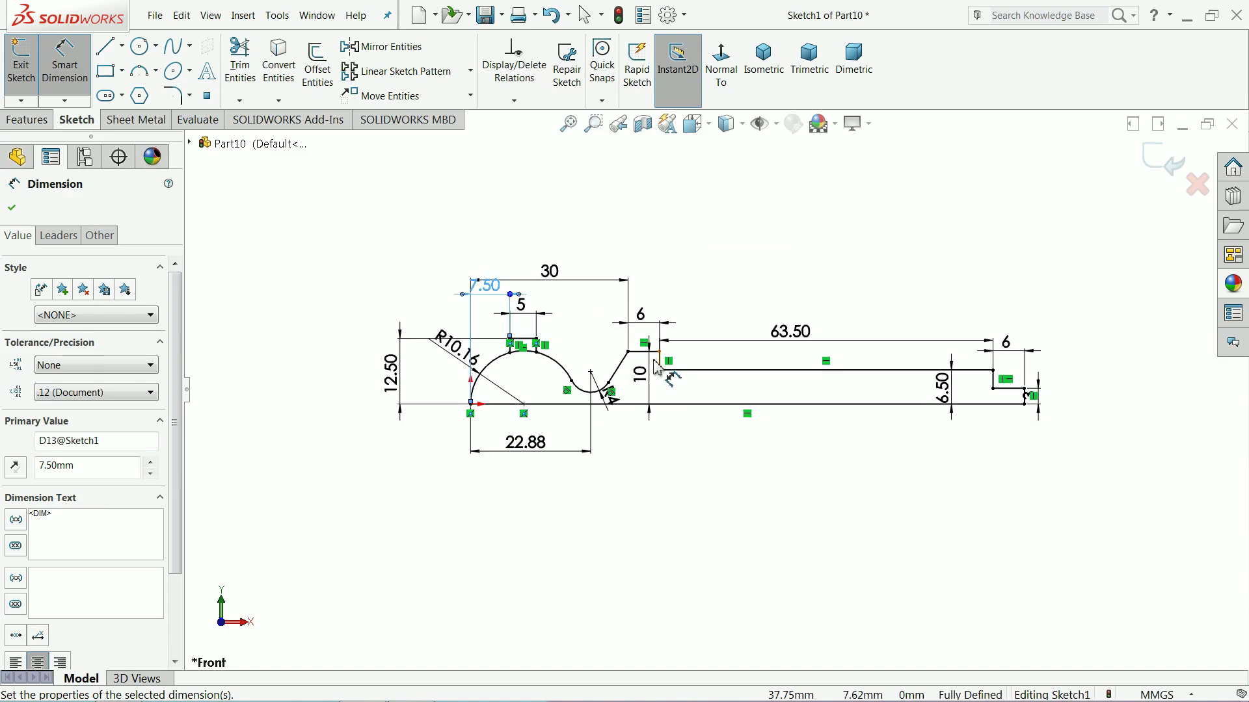
Power-trim the arc segment between the two vertical lines of the top notch.
{"action": "left_click", "coordinate": [11, 209]}
{"action": "left_click", "coordinate": [240, 65]}
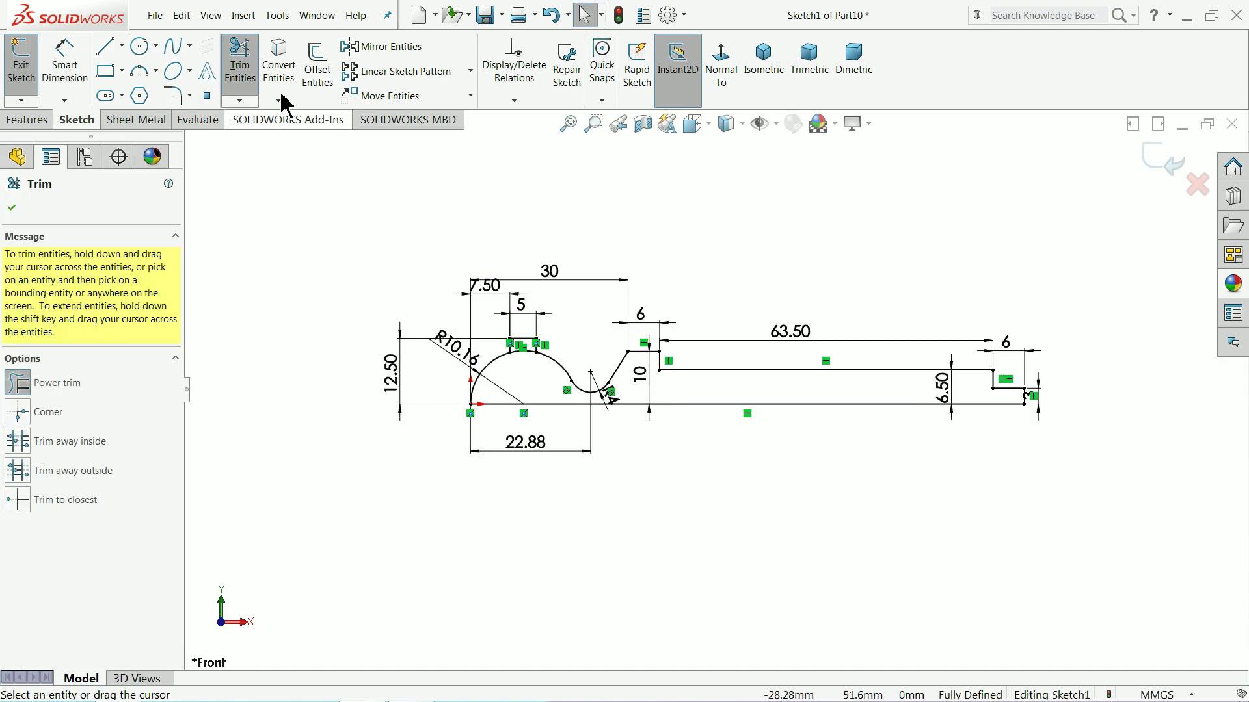
{"action": "scroll", "coordinate": [510, 370], "scroll_direction": "down", "scroll_amount": 4}
{"action": "left_click_drag", "start_coordinate": [354, 297], "coordinate": [366, 260]}
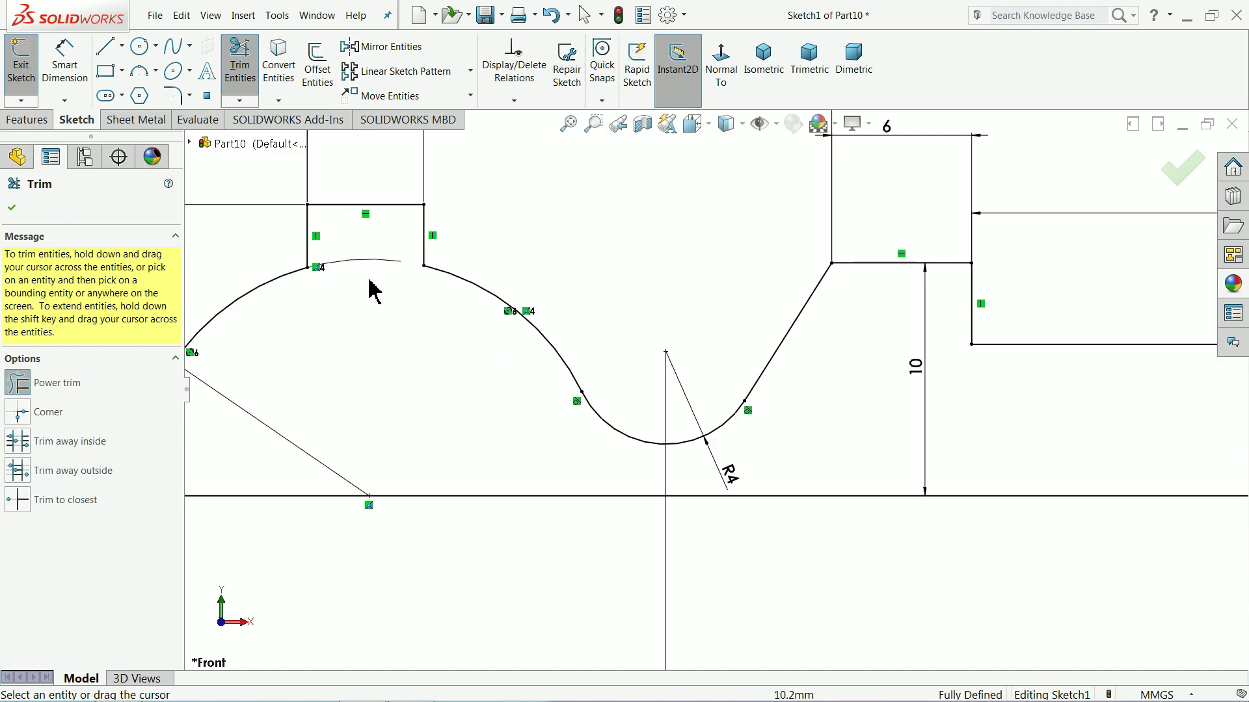
{"action": "left_click", "coordinate": [14, 209]}
{"action": "scroll", "coordinate": [558, 334], "scroll_direction": "up", "scroll_amount": 4}
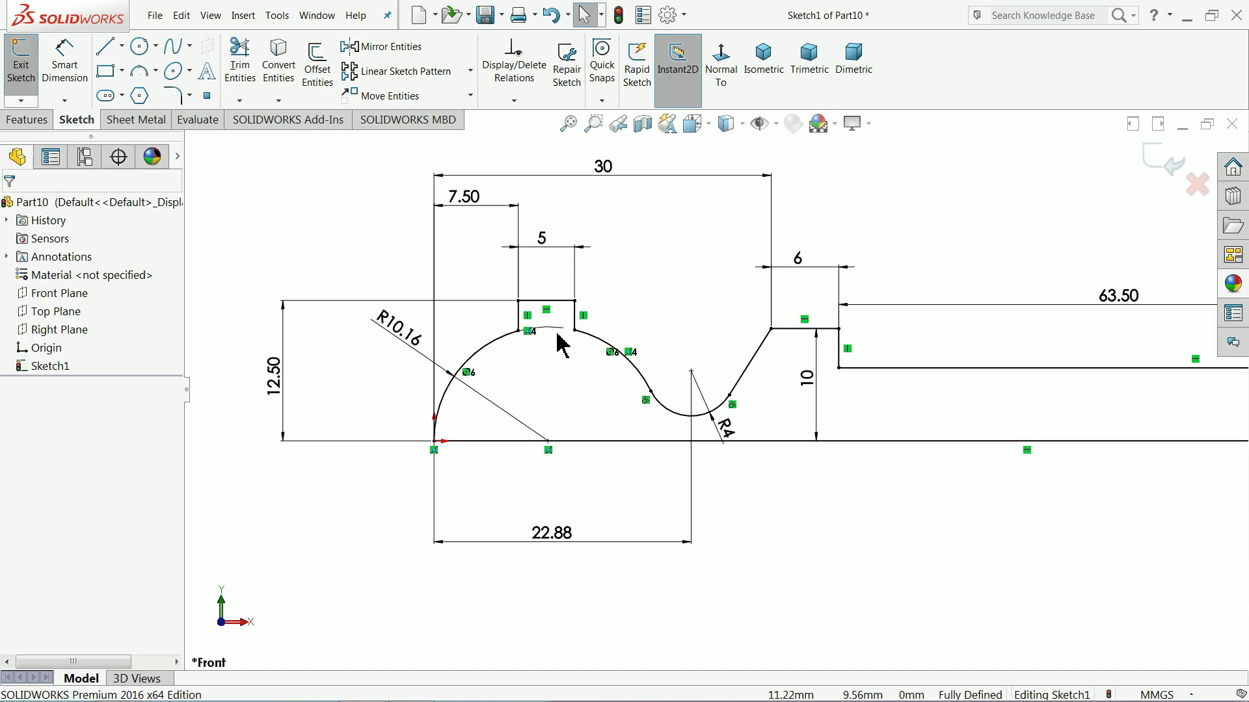
{"action": "scroll", "coordinate": [752, 421], "scroll_direction": "up", "scroll_amount": 2}
{"action": "scroll", "coordinate": [1087, 404], "scroll_direction": "down", "scroll_amount": 5}
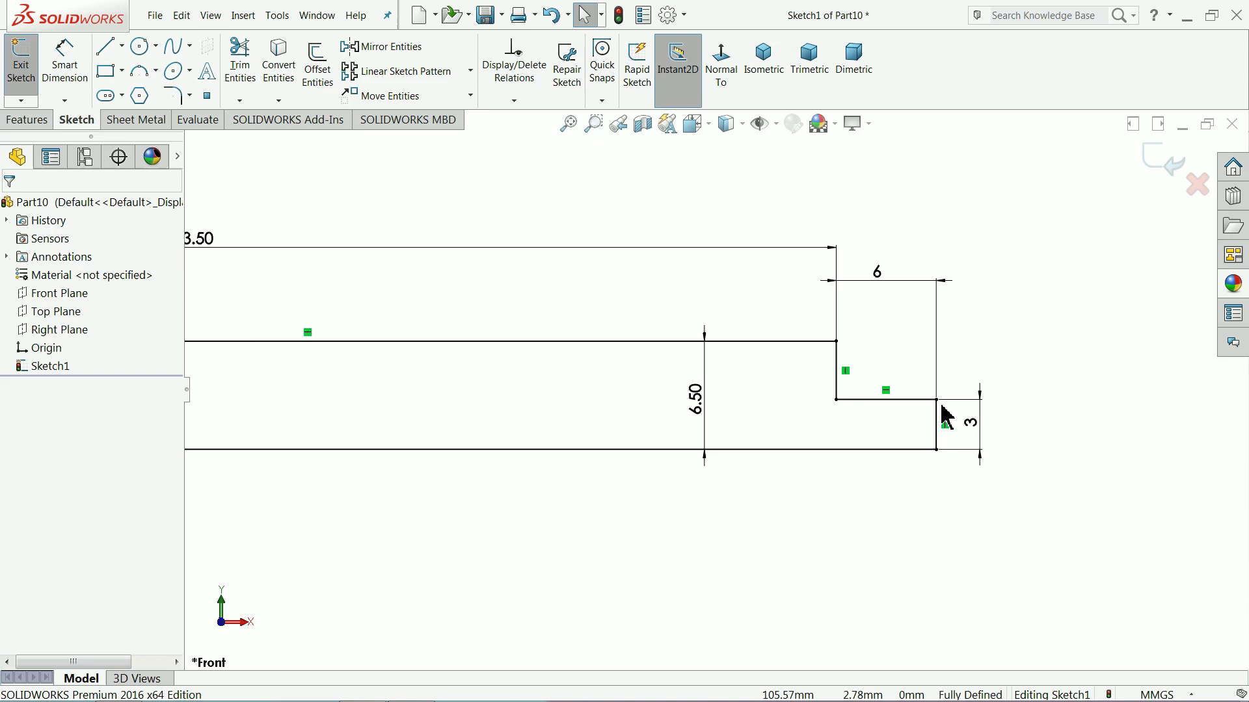
Add a 0.5 mm equal-distance sketch chamfer to the right-end step corner.
{"action": "left_click", "coordinate": [190, 96]}
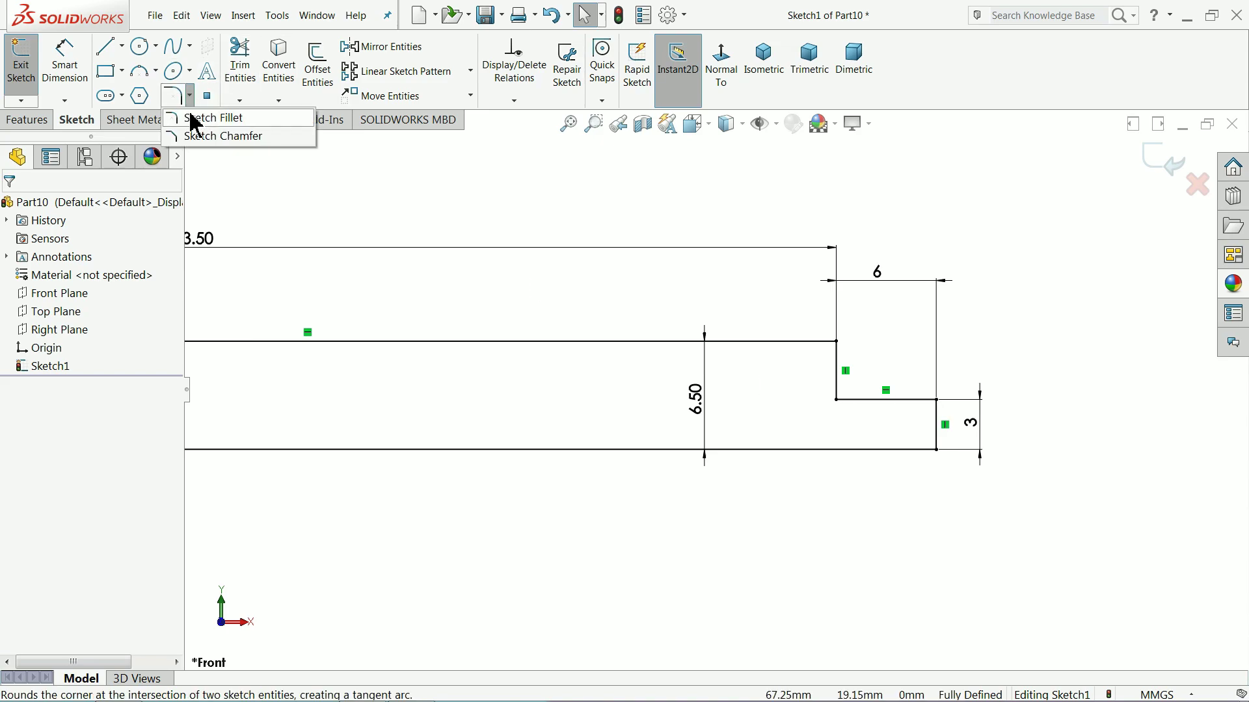
{"action": "left_click", "coordinate": [215, 136]}
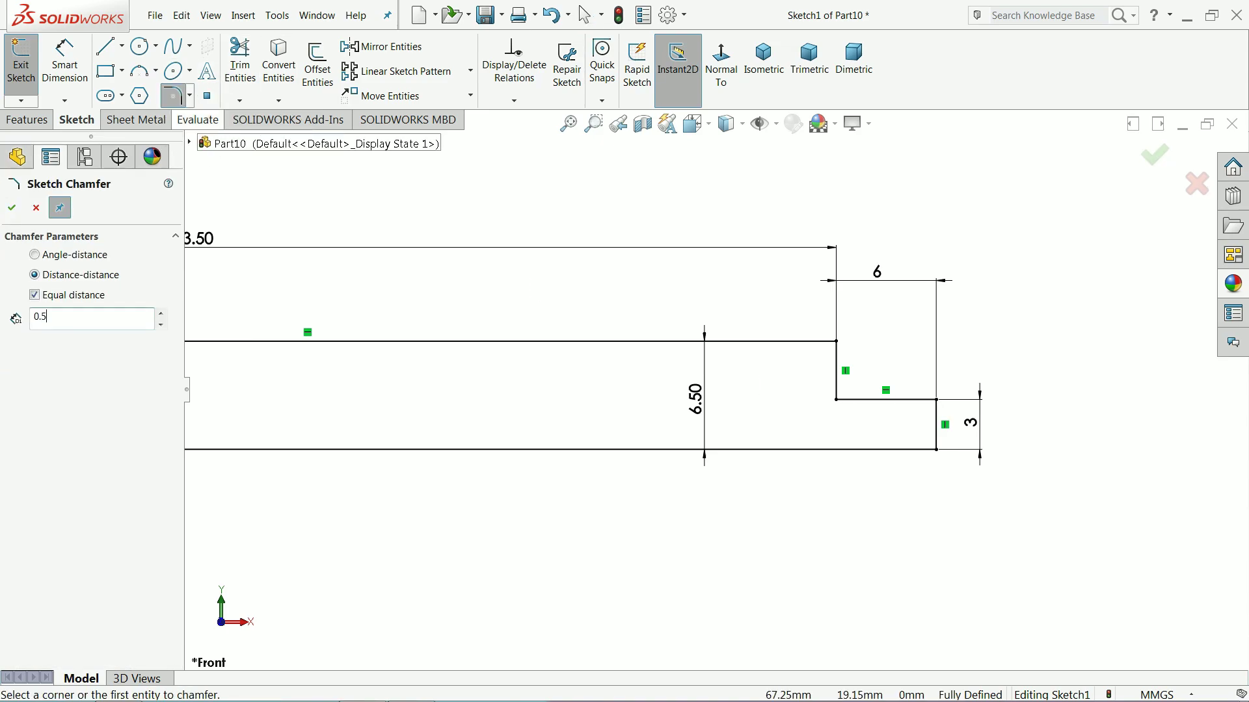
{"action": "scroll", "coordinate": [914, 410], "scroll_direction": "down", "scroll_amount": 5}
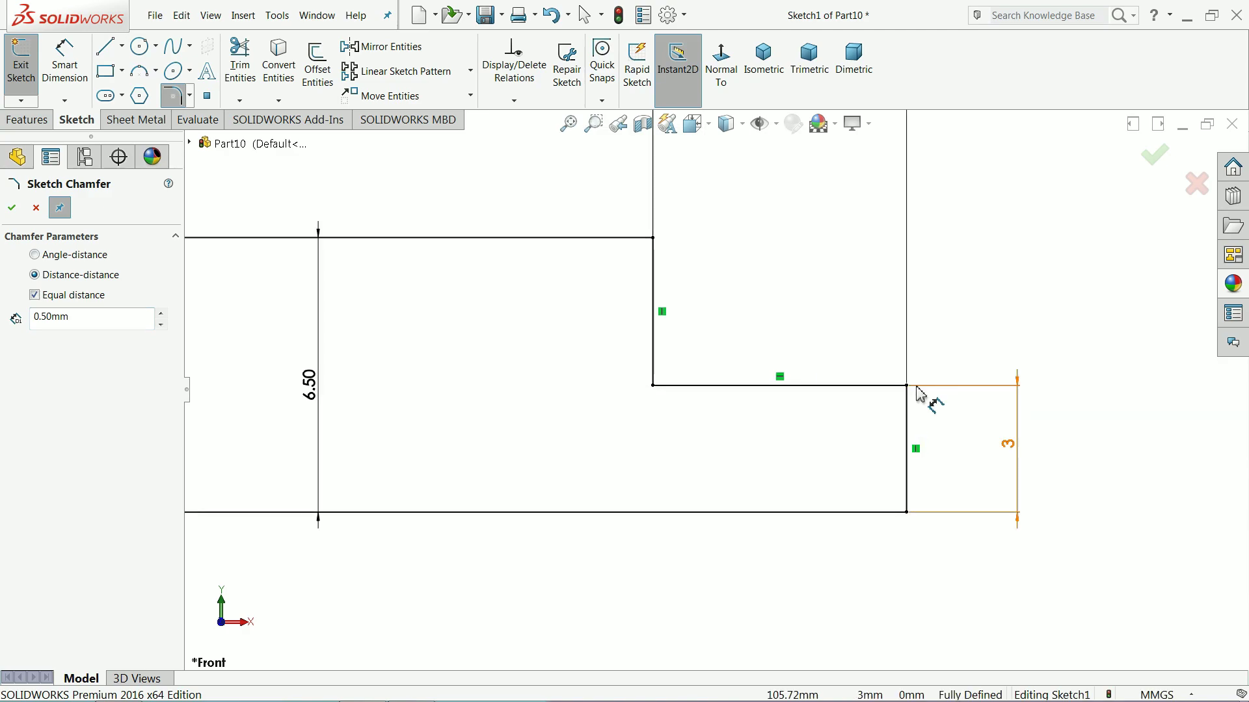
{"action": "left_click", "coordinate": [906, 388]}
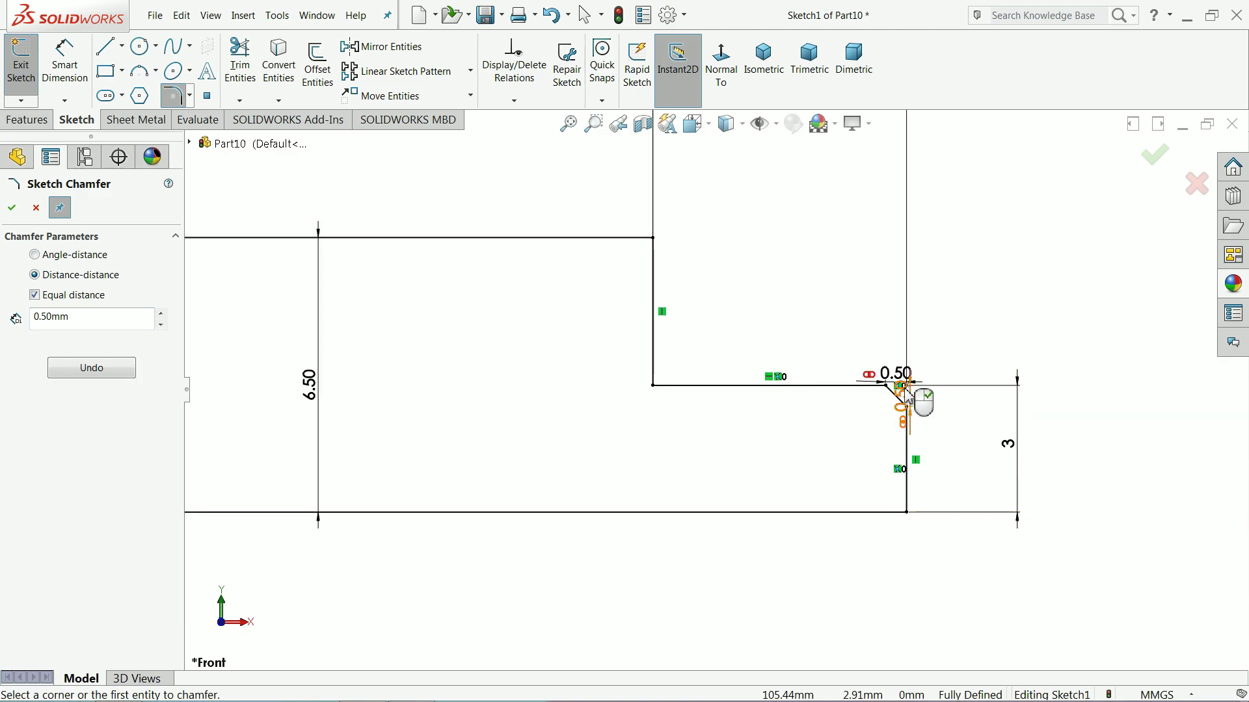
{"action": "left_click", "coordinate": [12, 209]}
{"action": "scroll", "coordinate": [613, 398], "scroll_direction": "up", "scroll_amount": 6}
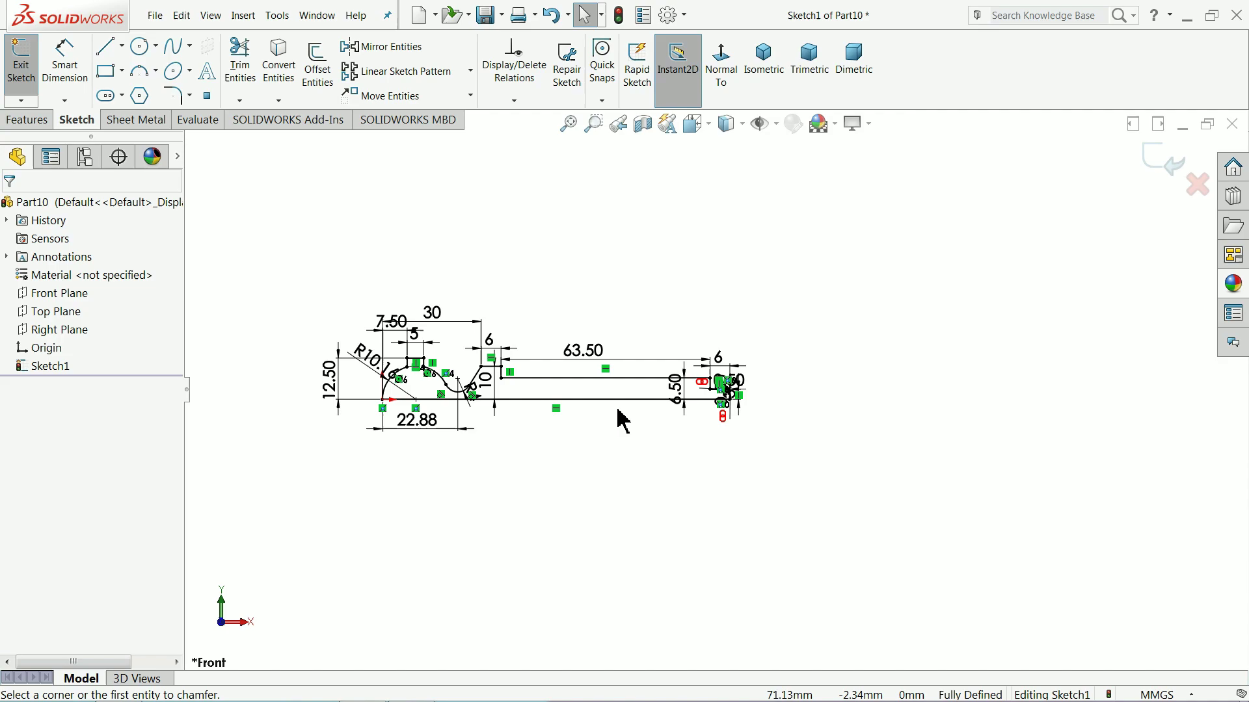
{"action": "scroll", "coordinate": [433, 403], "scroll_direction": "down", "scroll_amount": 3}
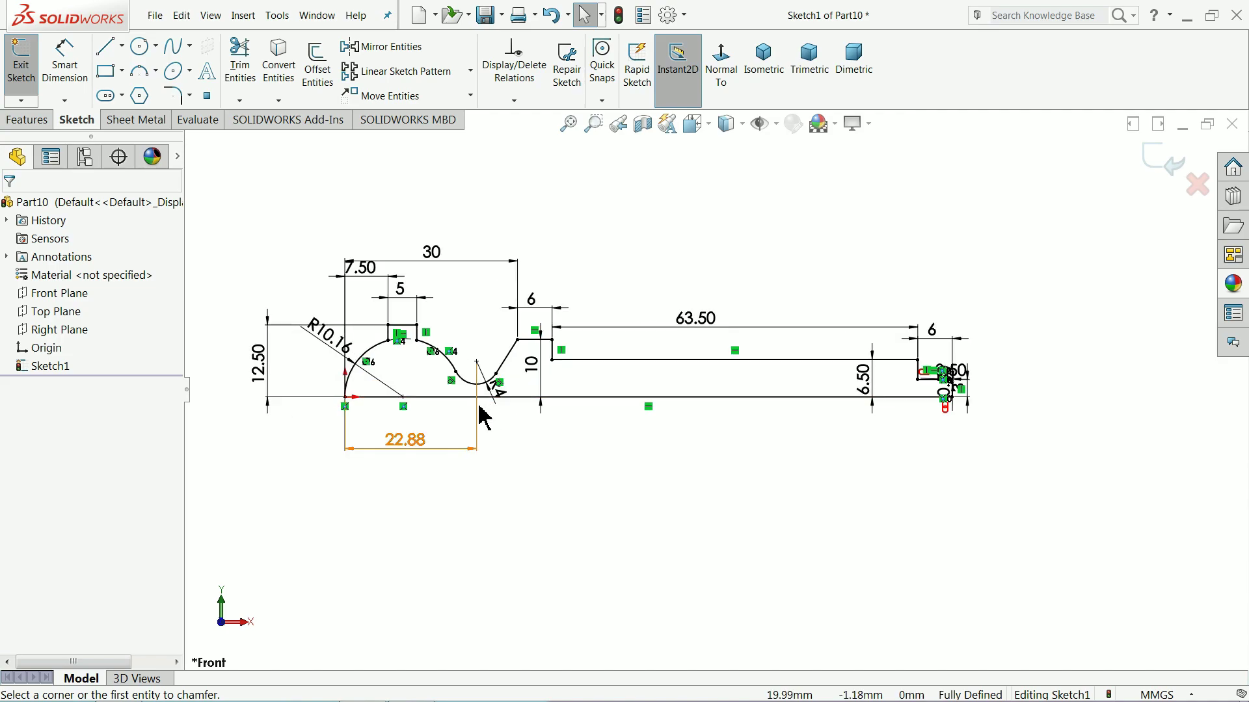
Revolve the sketch 360° Blind around the centerline Line1 into a solid pin.
{"action": "left_click", "coordinate": [28, 119]}
{"action": "left_click", "coordinate": [79, 65]}
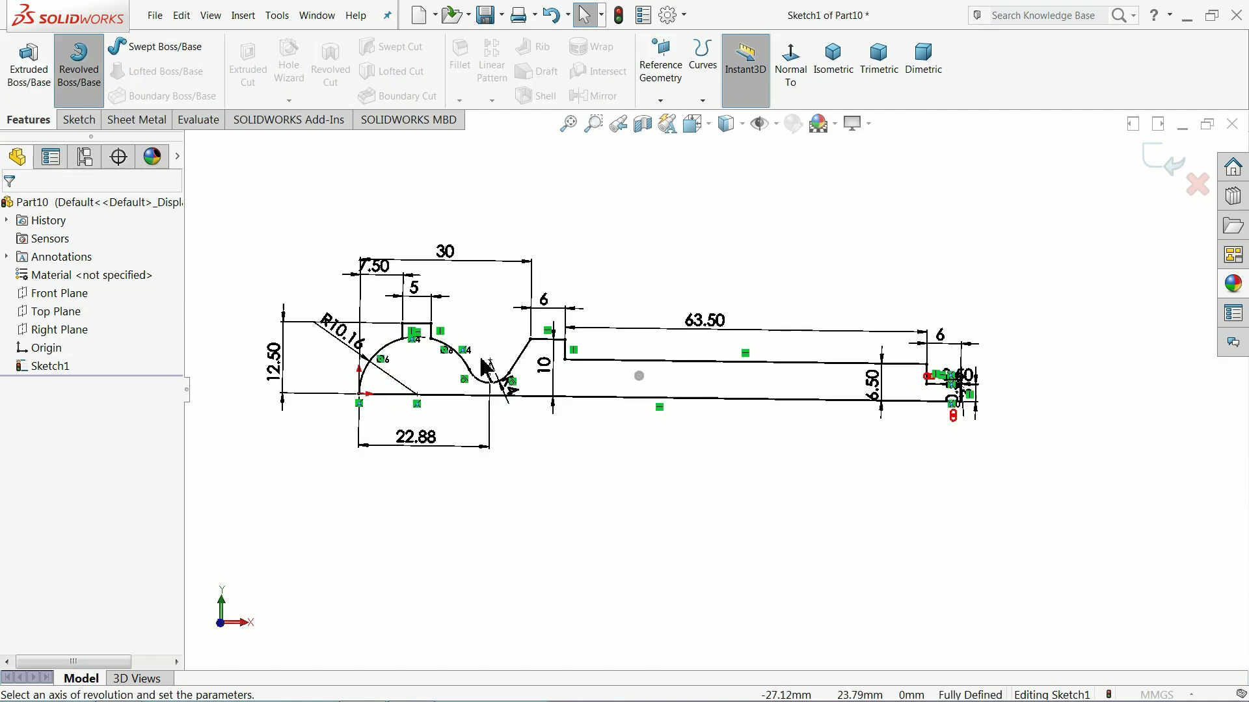
{"action": "left_click", "coordinate": [699, 418]}
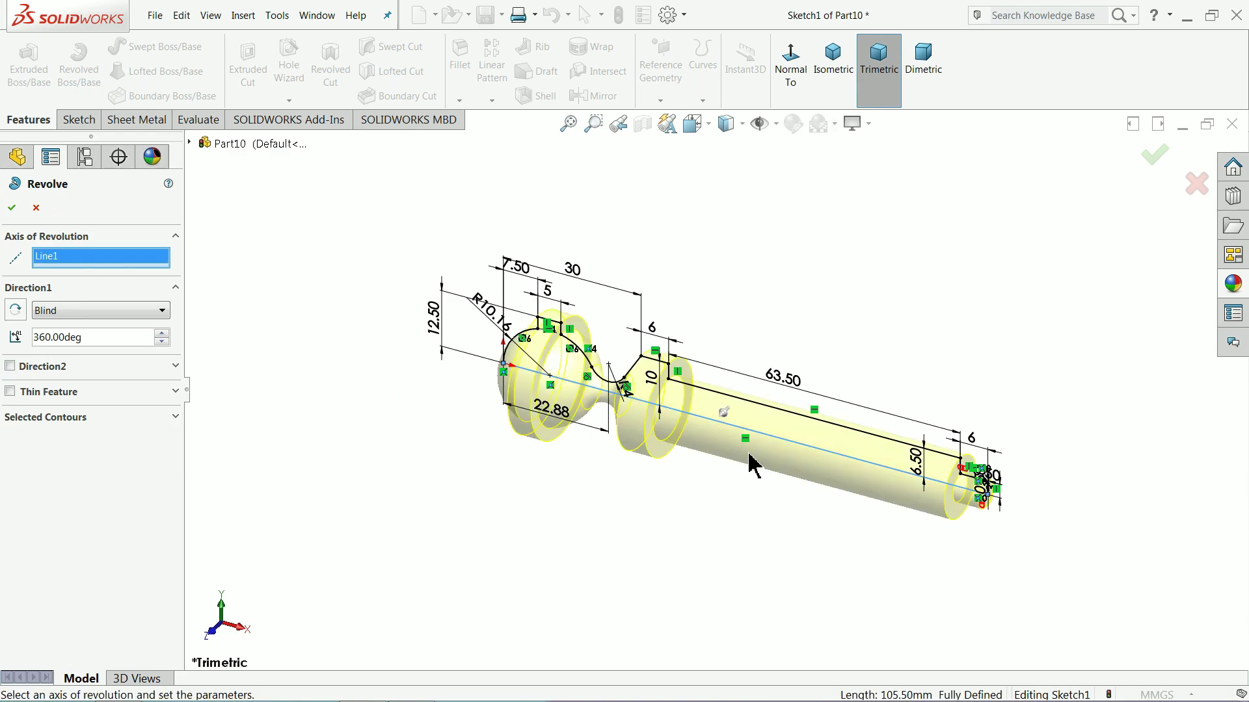
{"action": "scroll", "coordinate": [752, 465], "scroll_direction": "down", "scroll_amount": 4}
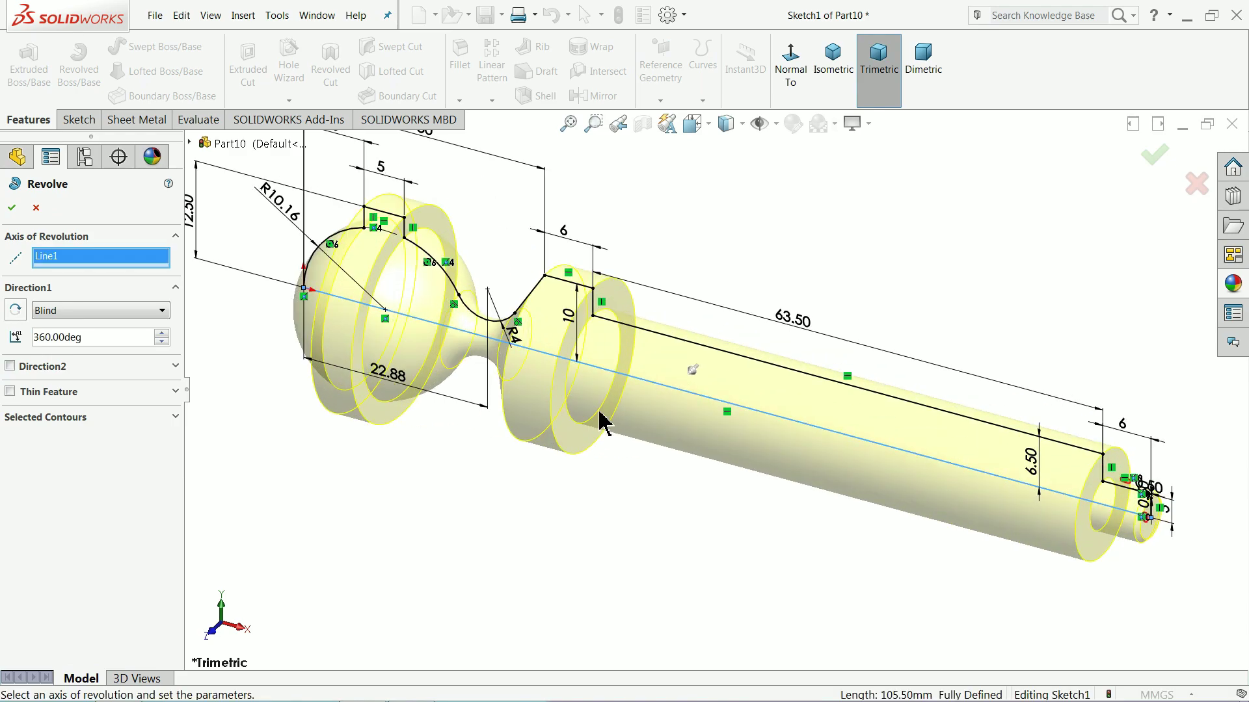
{"action": "left_click", "coordinate": [13, 209]}
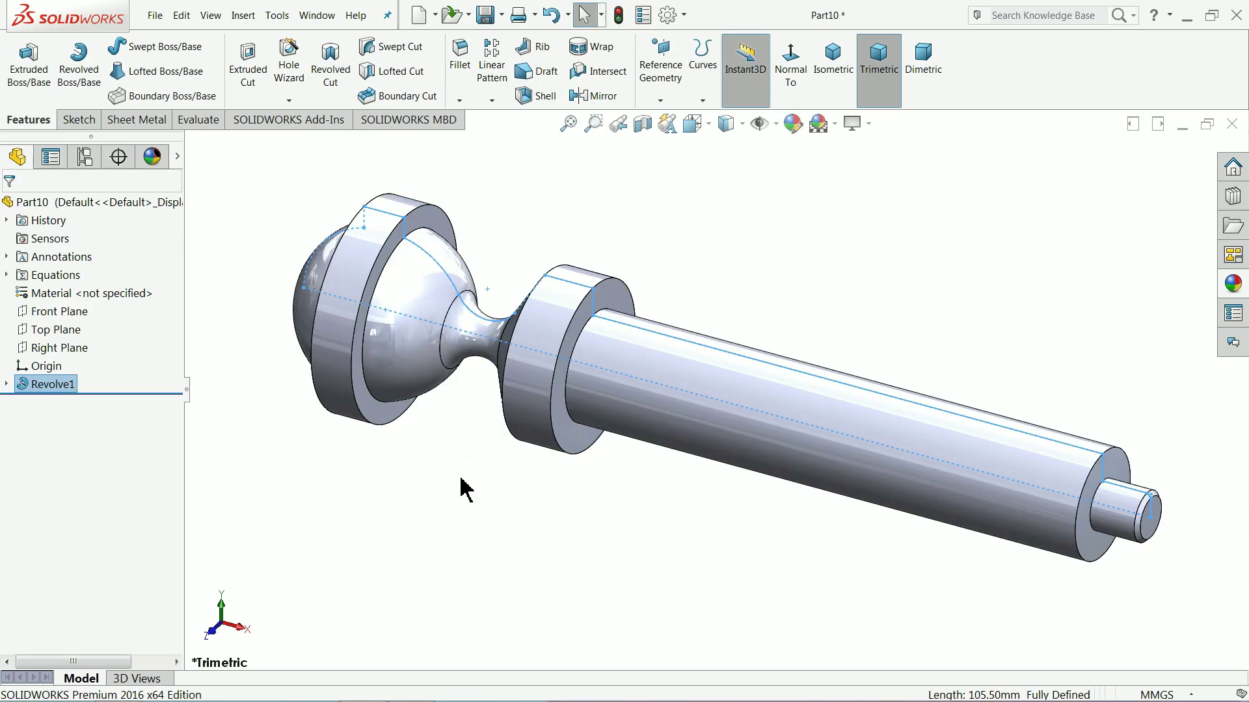
{"action": "left_click", "coordinate": [460, 474]}
{"action": "mouse_move", "coordinate": [460, 474]}
{"action": "middle_mouse_down"}
{"action": "mouse_move", "coordinate": [487, 474]}
{"action": "mouse_move", "coordinate": [469, 455]}
{"action": "middle_mouse_up"}
Fillet the faces of both collar rings with a 0.5 mm radius.
{"action": "left_click", "coordinate": [460, 68]}
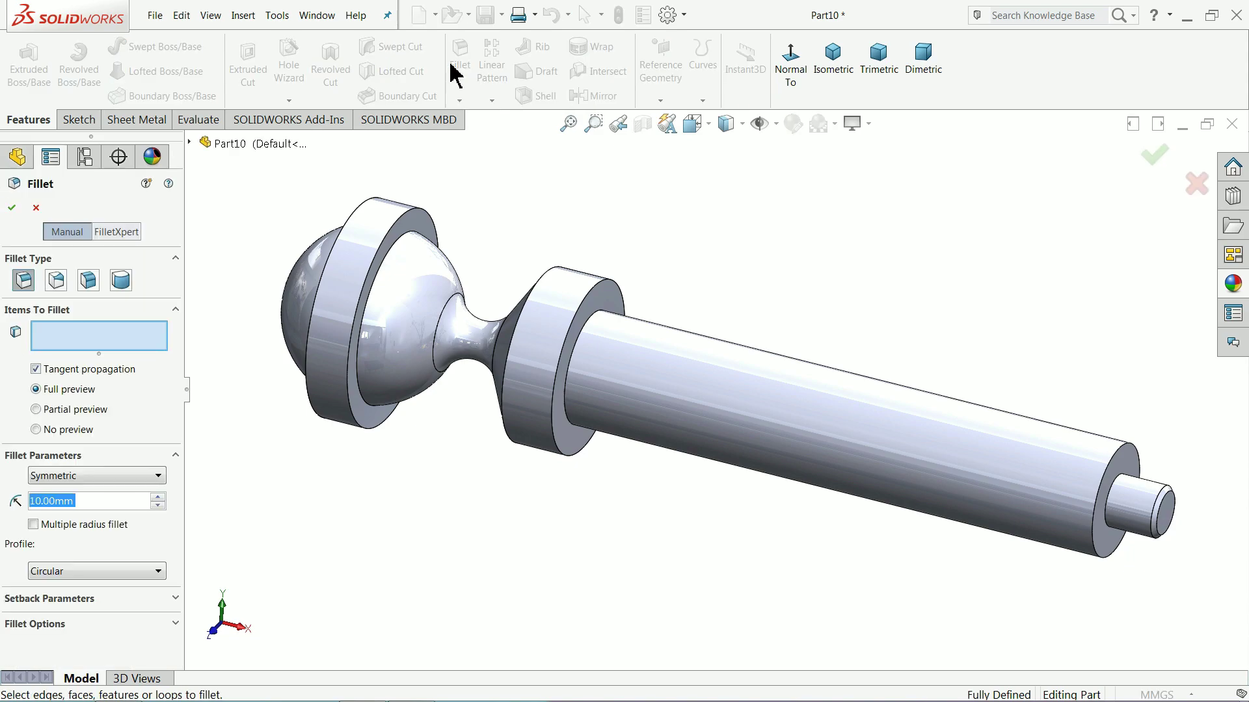
{"action": "type", "text": "0.5"}
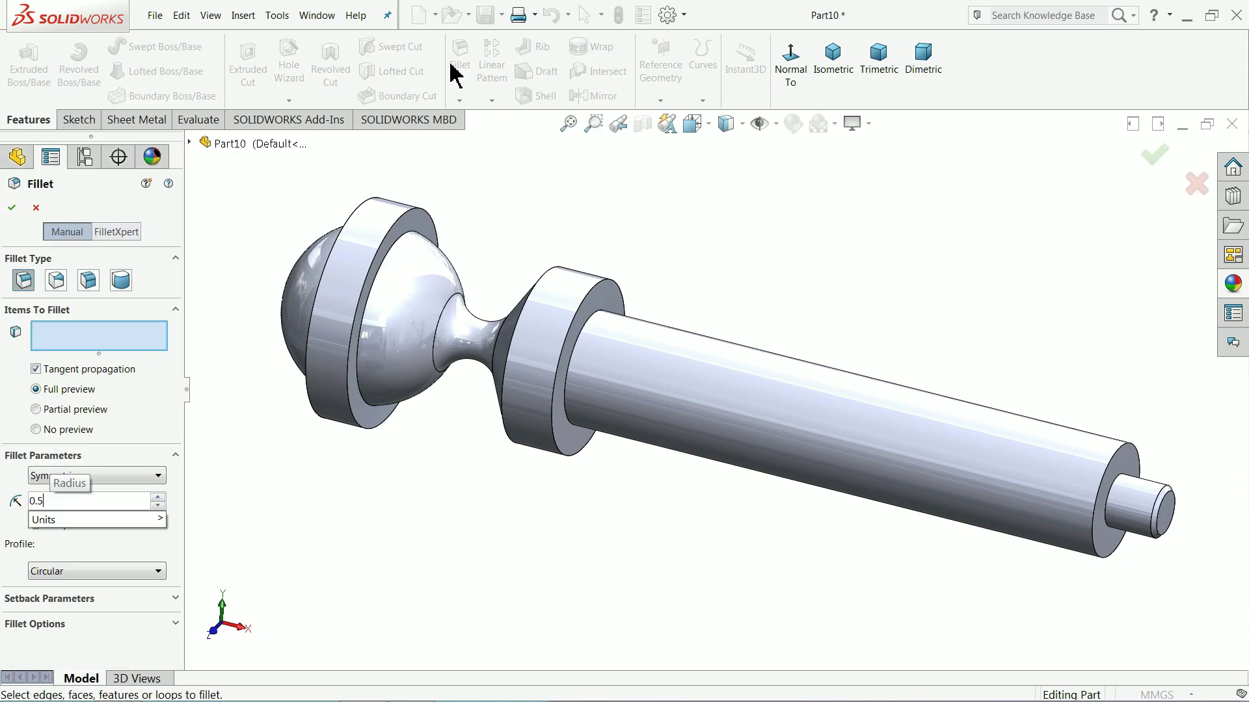
{"action": "left_click", "coordinate": [384, 224]}
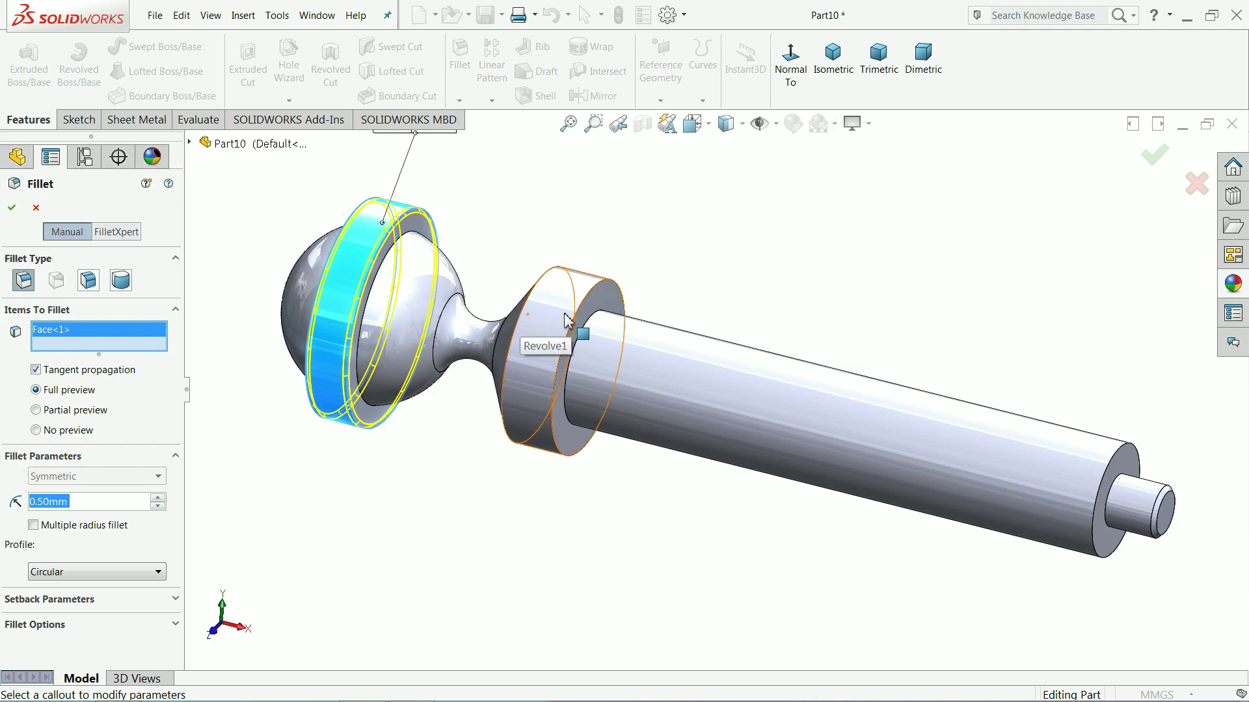
{"action": "left_click", "coordinate": [543, 323]}
{"action": "left_click", "coordinate": [11, 208]}
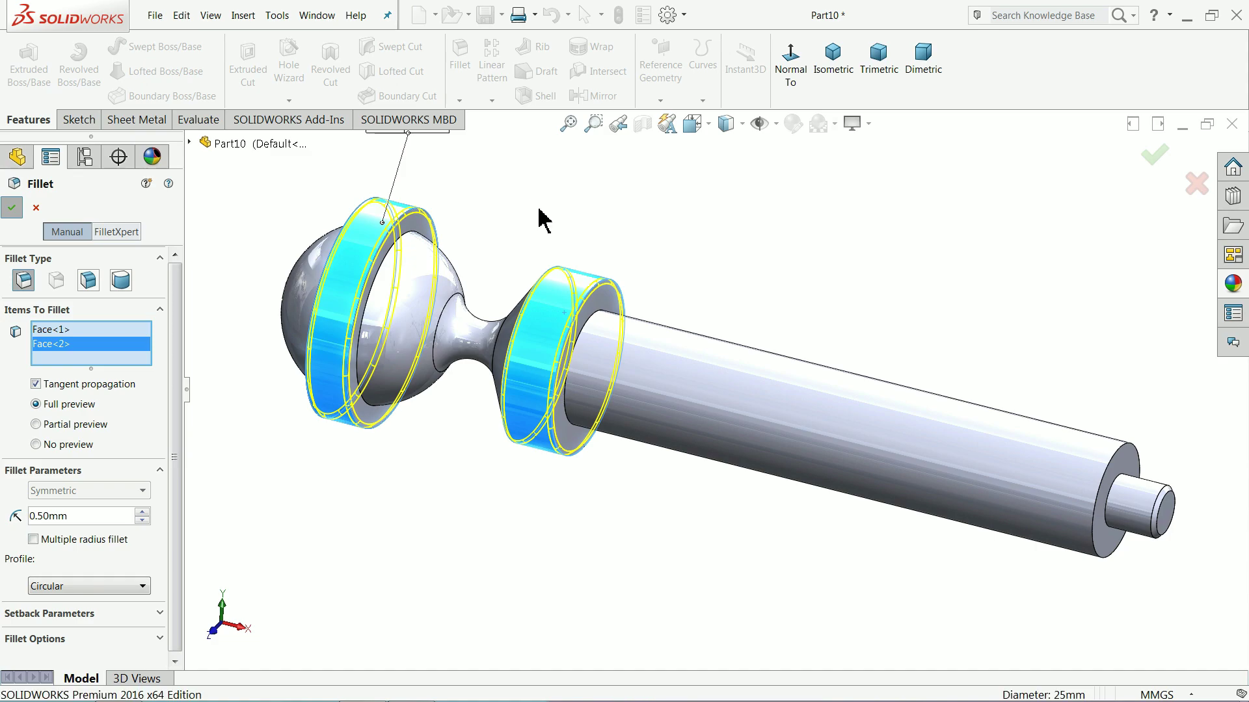
{"action": "mouse_move", "coordinate": [583, 226]}
{"action": "middle_mouse_down"}
{"action": "mouse_move", "coordinate": [658, 239]}
{"action": "mouse_move", "coordinate": [580, 215]}
{"action": "middle_mouse_up"}
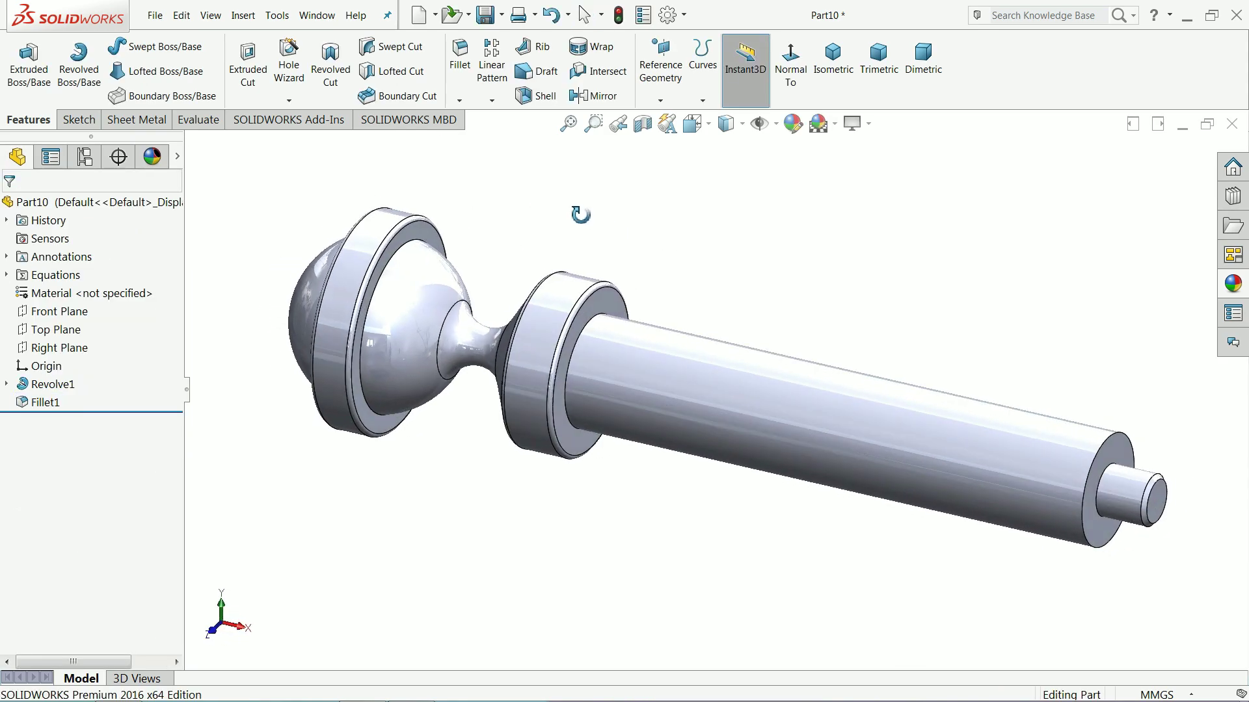
Apply an IS Machine Threads M6 cosmetic thread to the shaft-end circular edge.
{"action": "scroll", "coordinate": [572, 223], "scroll_direction": "up", "scroll_amount": 4}
{"action": "scroll", "coordinate": [956, 466], "scroll_direction": "down", "scroll_amount": 6}
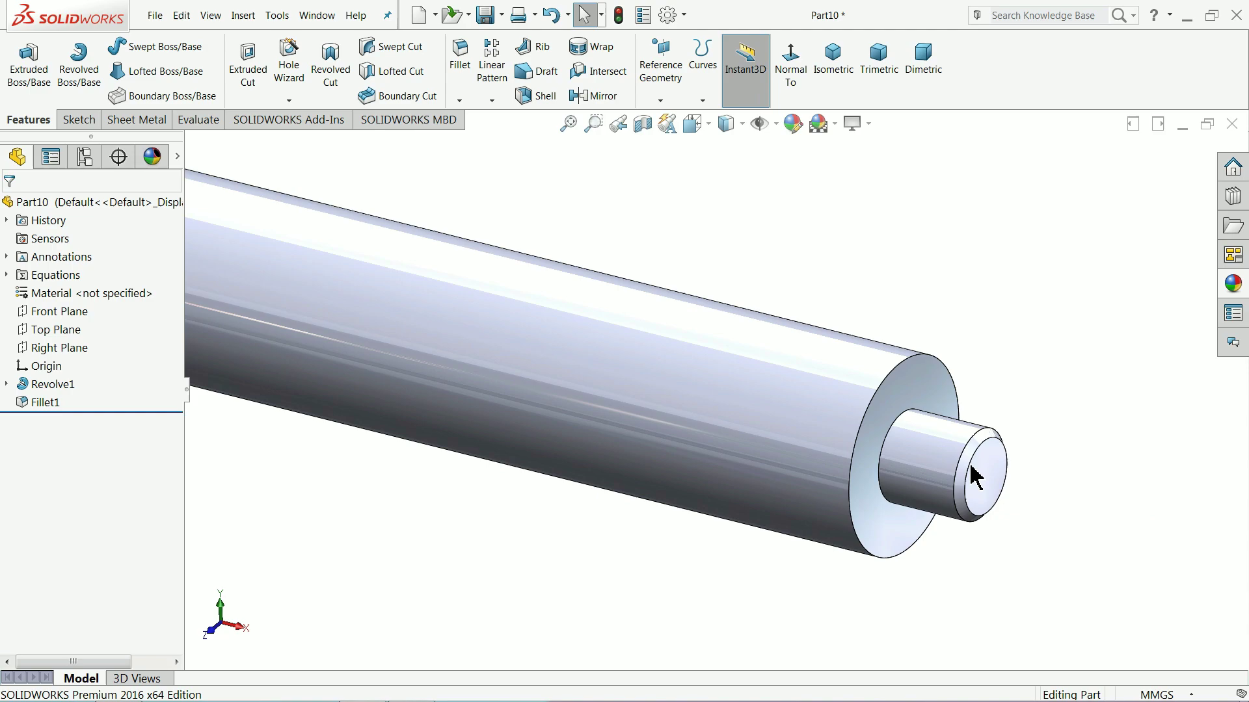
{"action": "scroll", "coordinate": [975, 478], "scroll_direction": "down", "scroll_amount": 2}
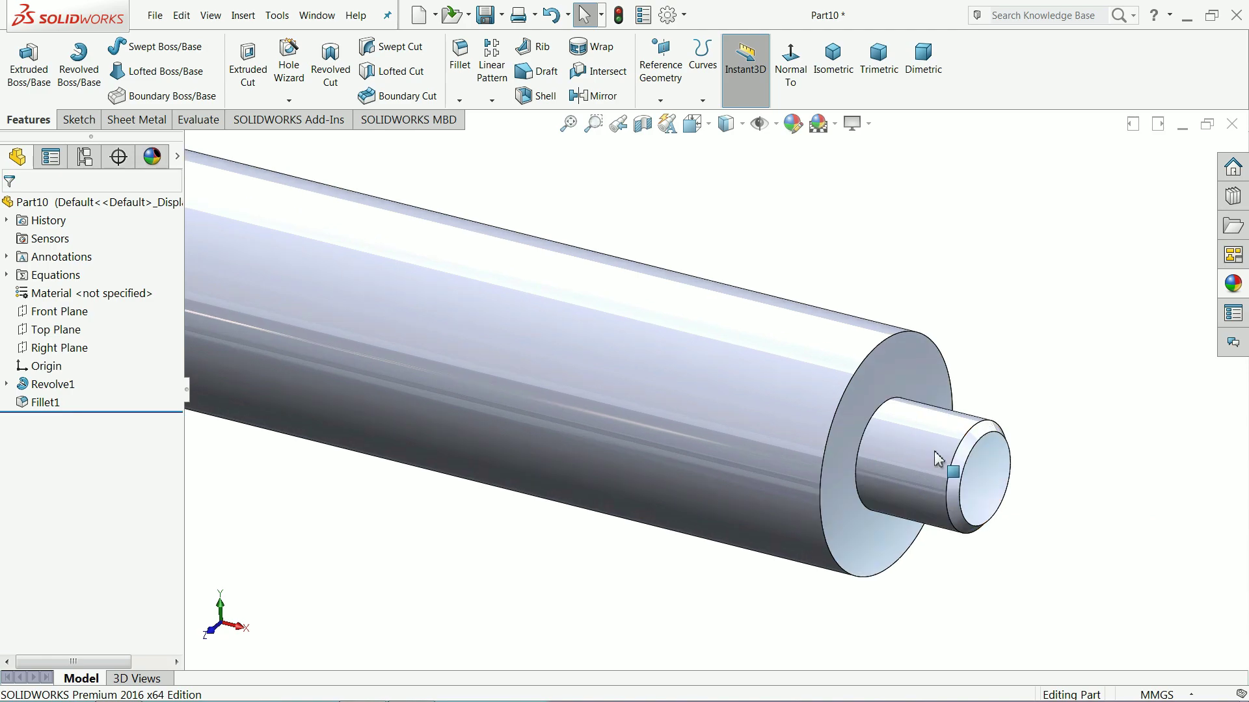
{"action": "left_click", "coordinate": [245, 20]}
{"action": "mouse_move", "coordinate": [301, 564]}
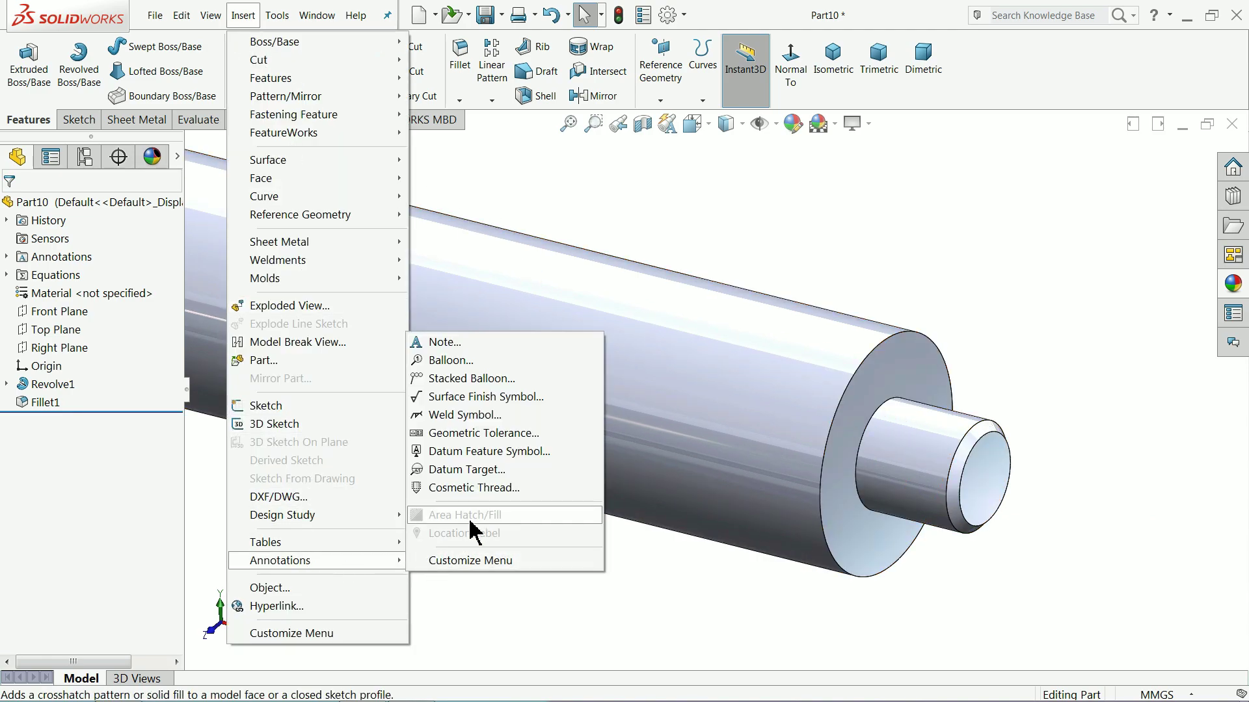
{"action": "left_click", "coordinate": [474, 488]}
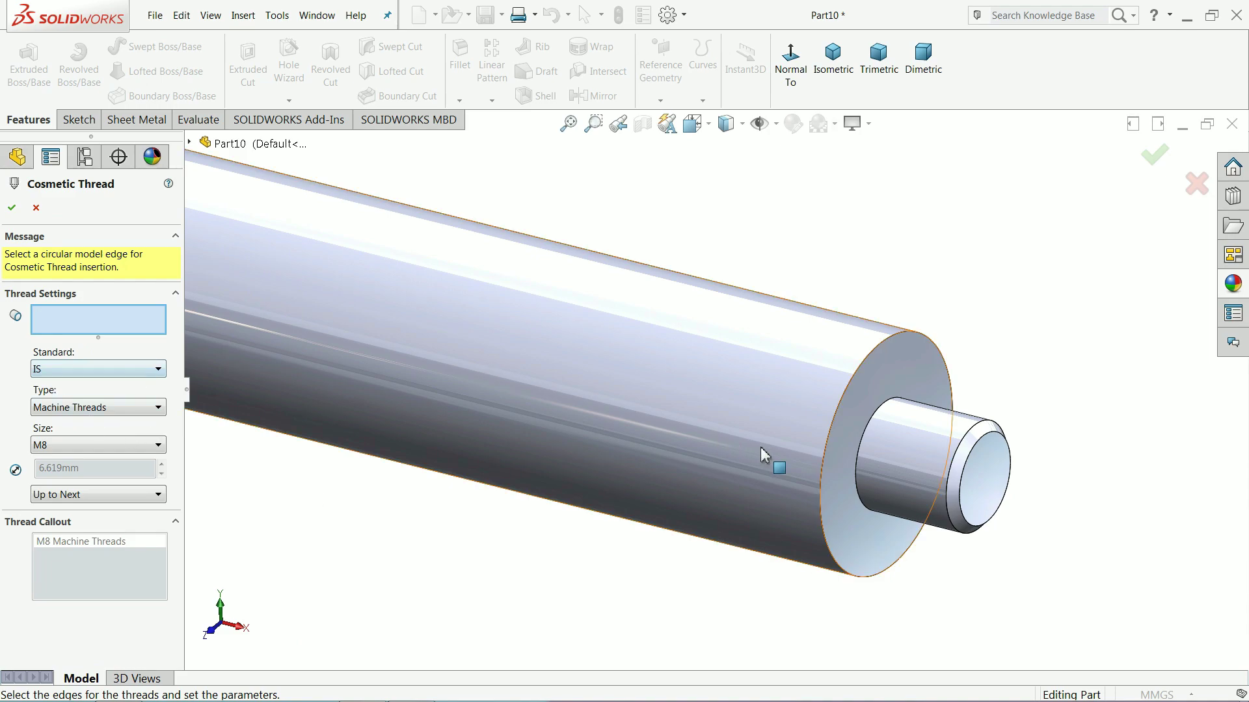
{"action": "left_click", "coordinate": [954, 435]}
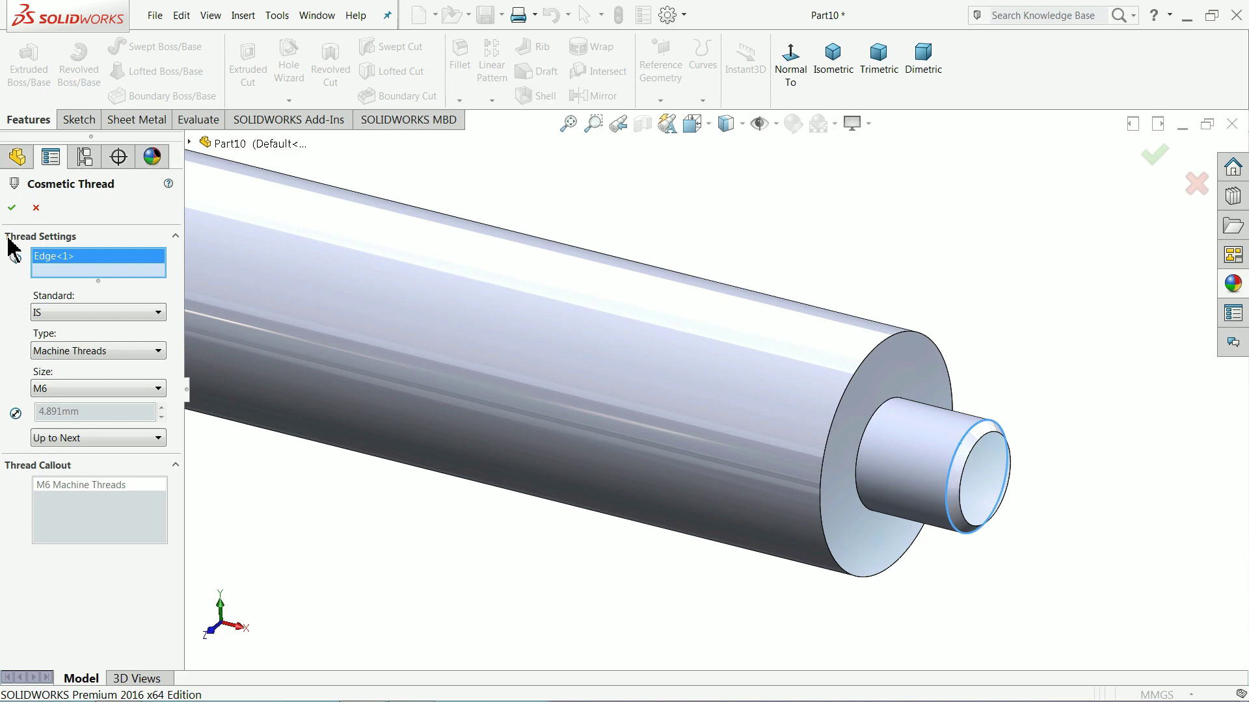
{"action": "left_click", "coordinate": [56, 314]}
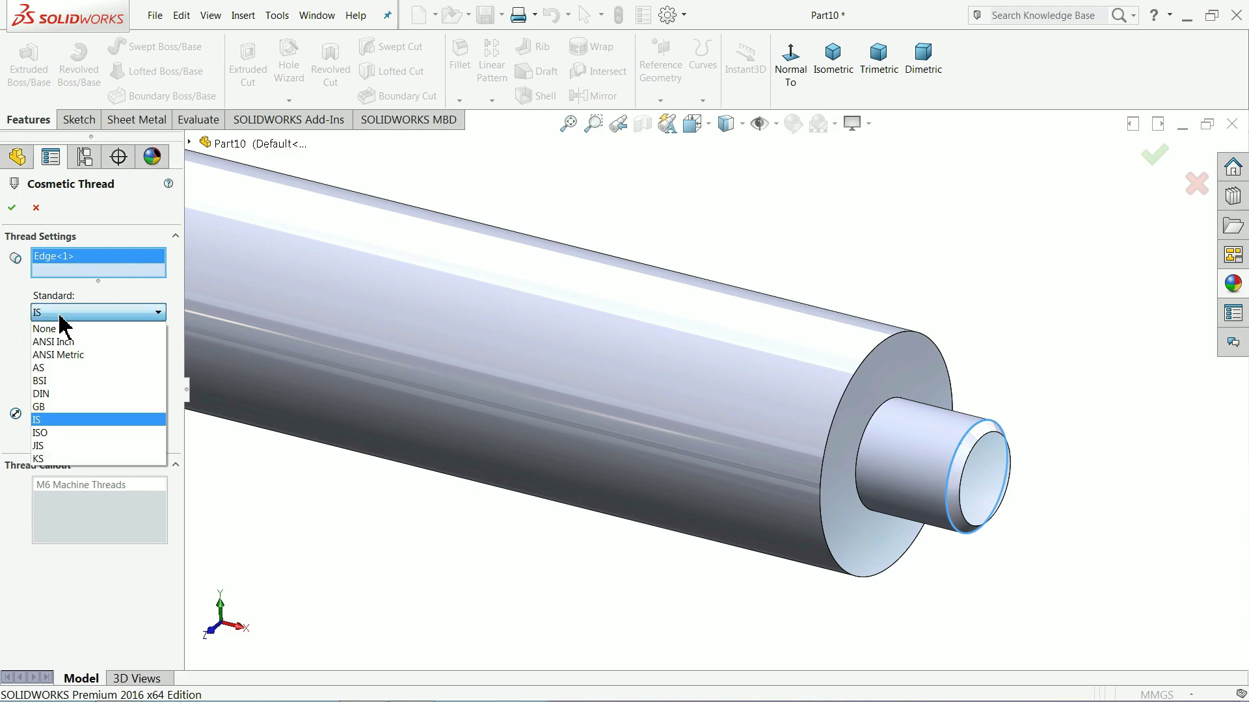
{"action": "left_click", "coordinate": [60, 316]}
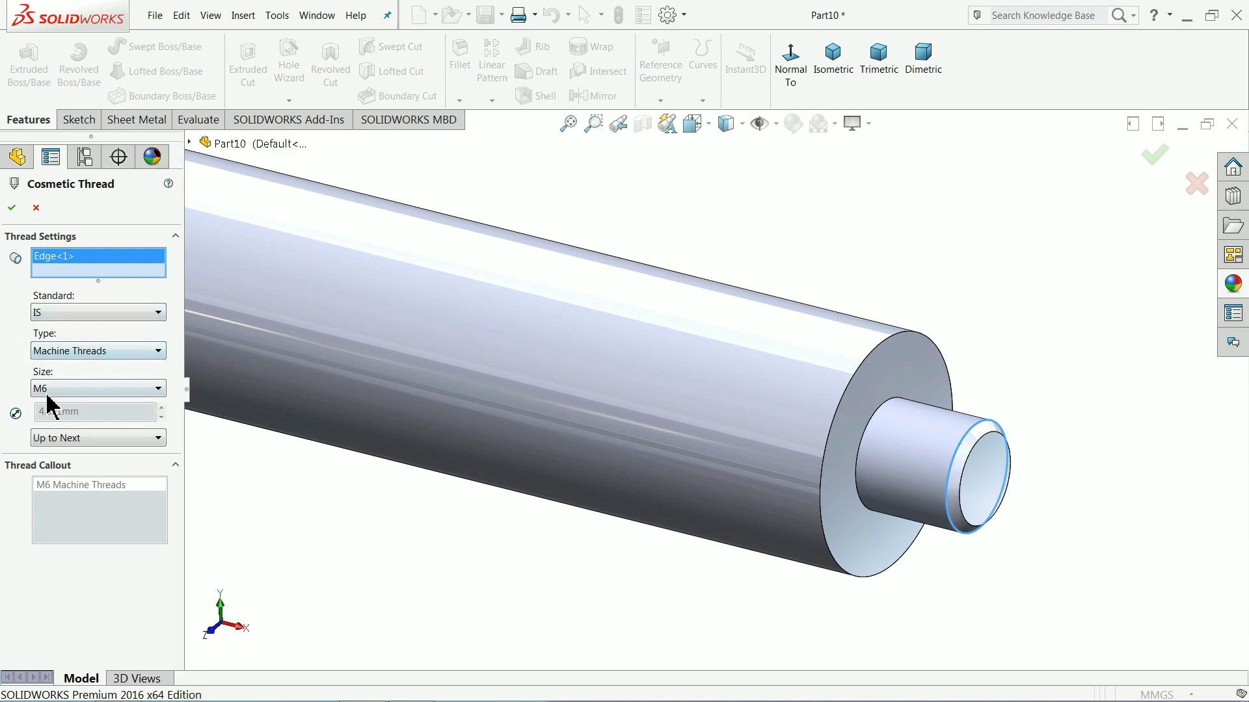
{"action": "left_click", "coordinate": [11, 207]}
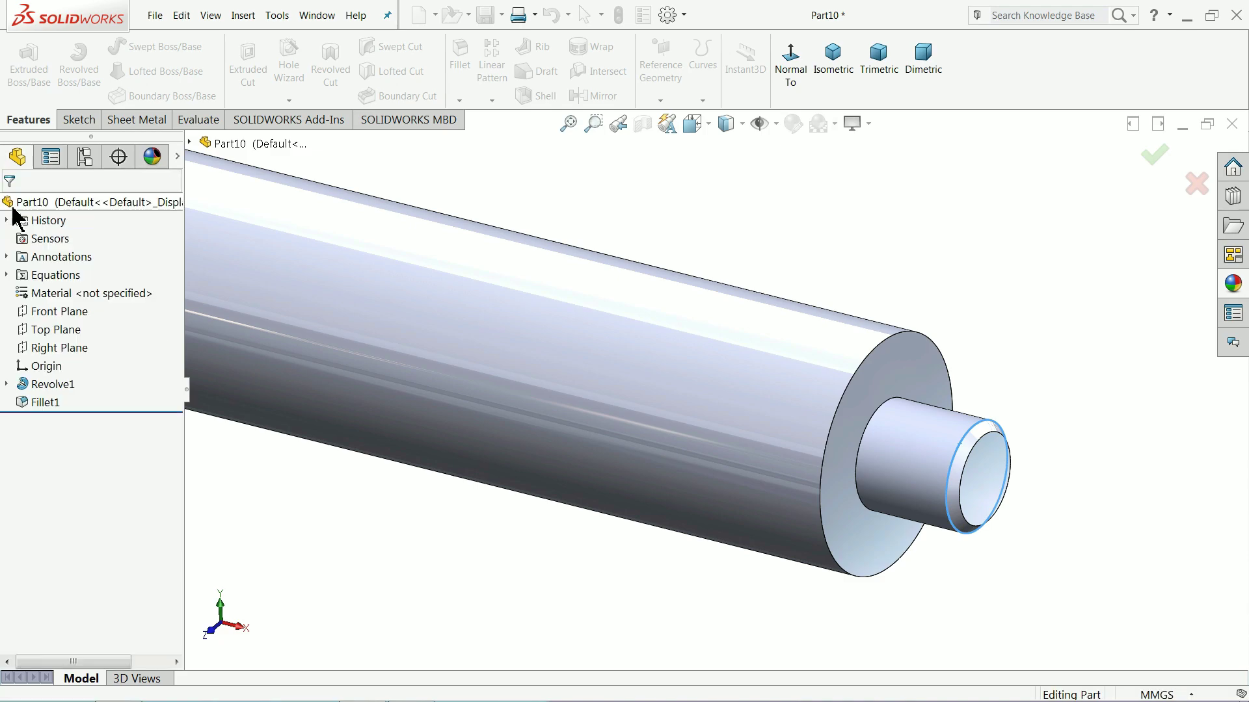
Turn on Shaded cosmetic threads under Document Properties > Detailing.
{"action": "left_click", "coordinate": [668, 17]}
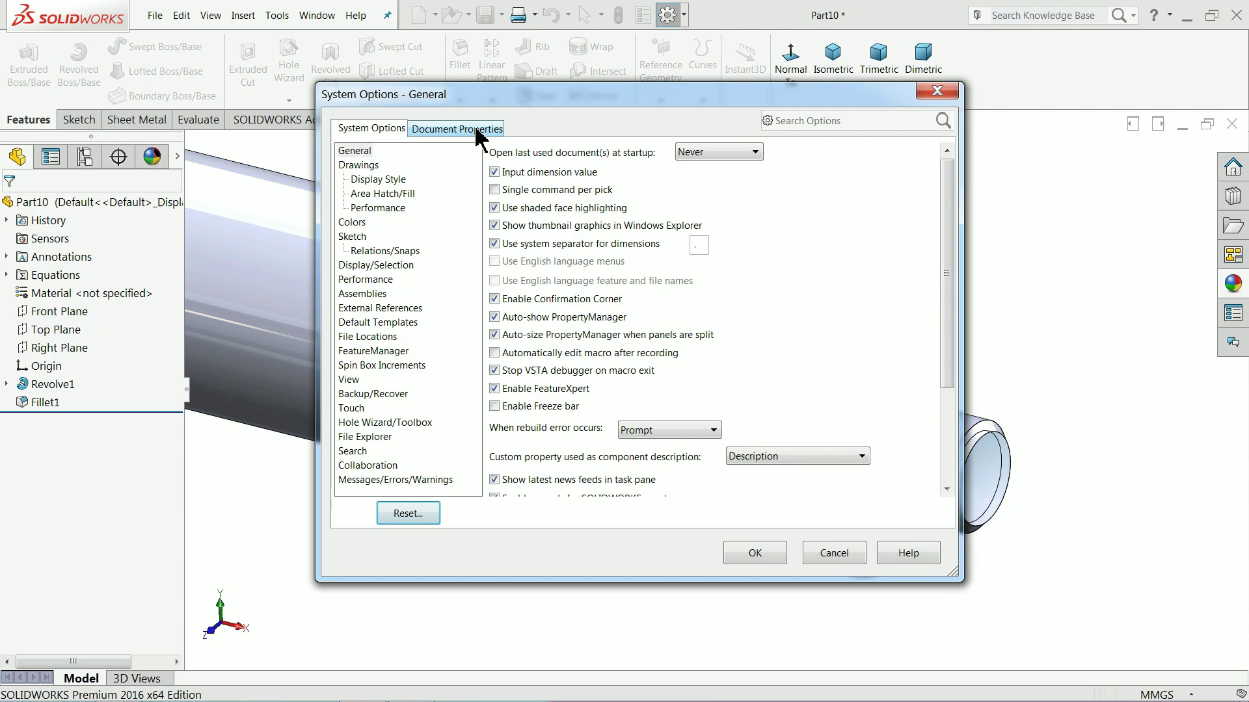
{"action": "left_click", "coordinate": [477, 130]}
{"action": "left_click", "coordinate": [358, 237]}
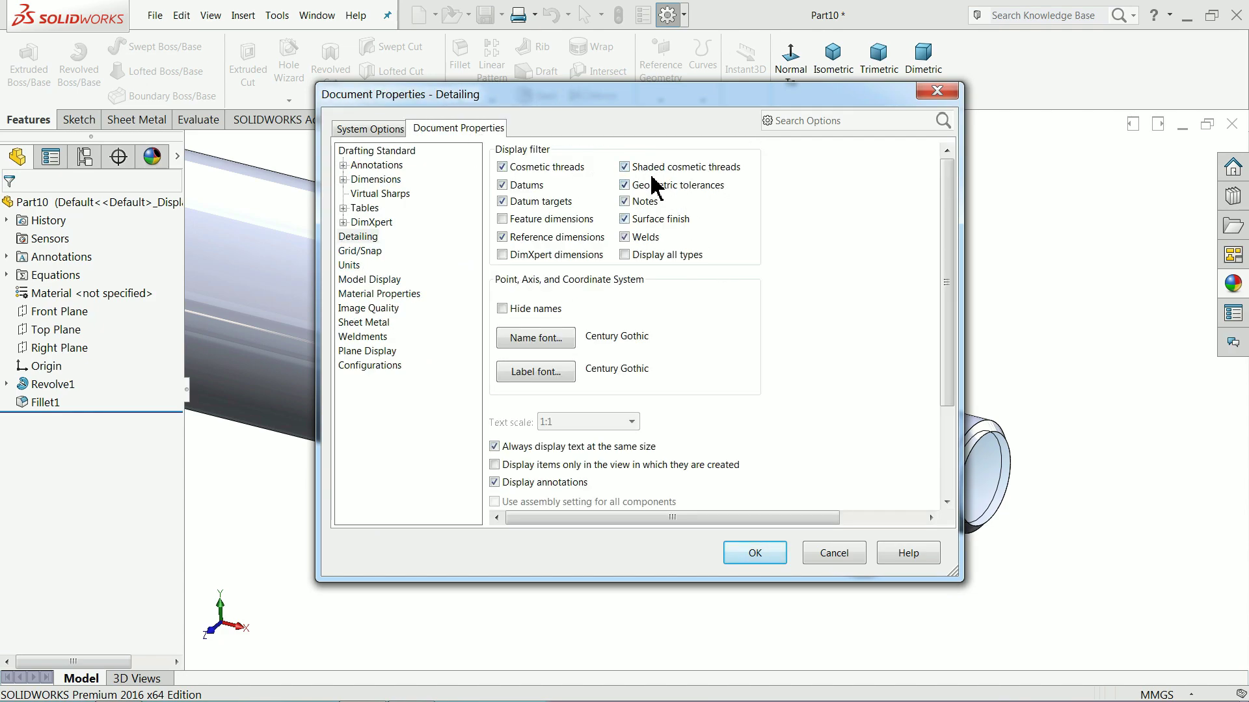
{"action": "left_click", "coordinate": [755, 554]}
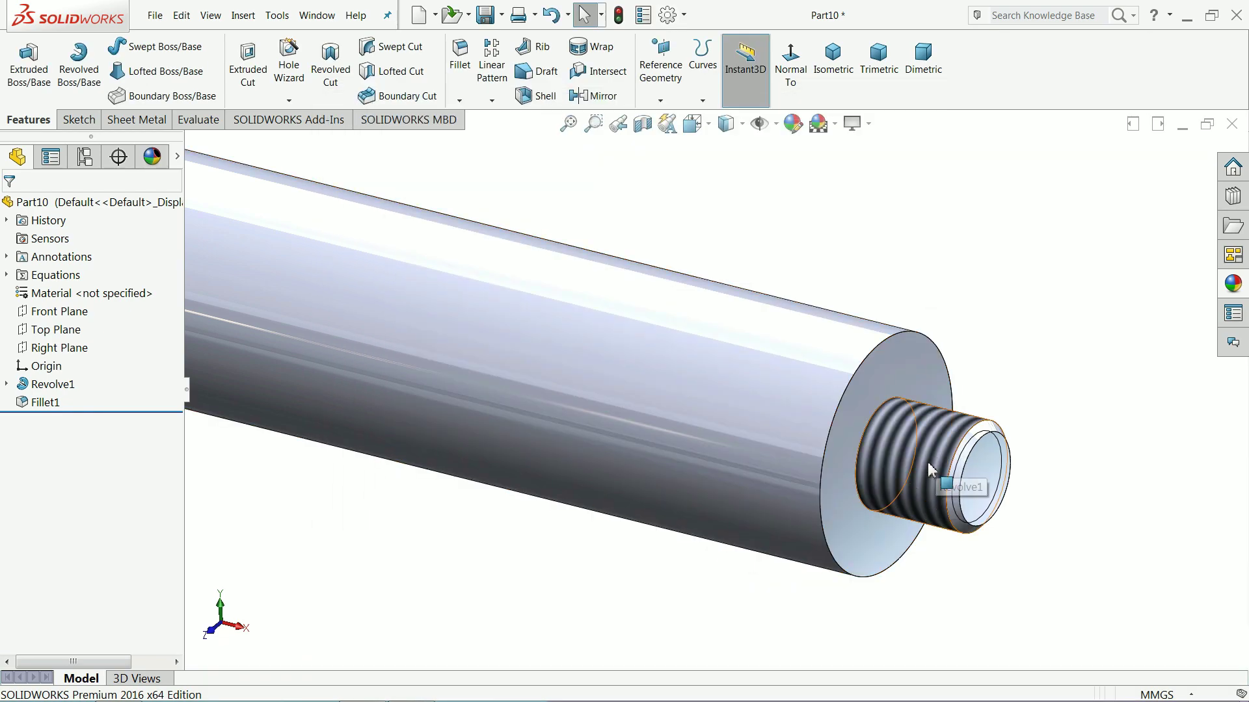
{"action": "scroll", "coordinate": [956, 468], "scroll_direction": "up", "scroll_amount": 5}
{"action": "scroll", "coordinate": [651, 501], "scroll_direction": "up", "scroll_amount": 4}
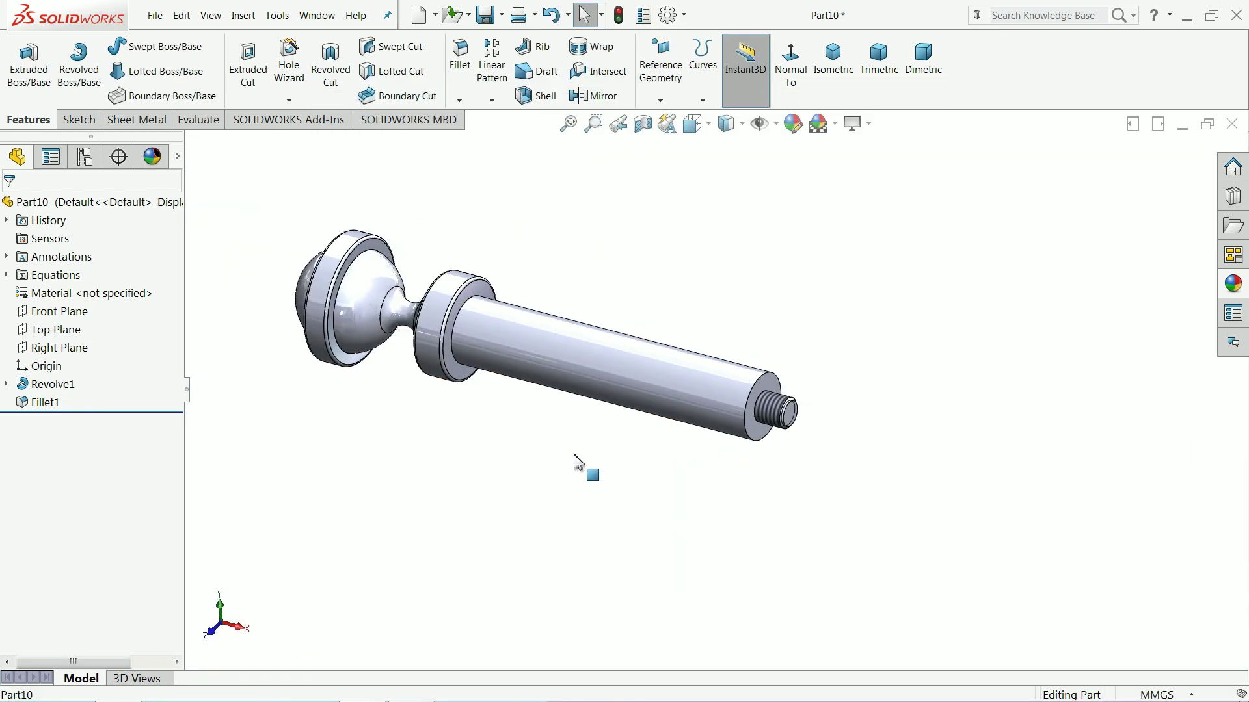
{"action": "scroll", "coordinate": [546, 340], "scroll_direction": "down", "scroll_amount": 3}
Give Part10 a grey appearance colour from the standard swatch palette.
{"action": "left_click", "coordinate": [100, 204]}
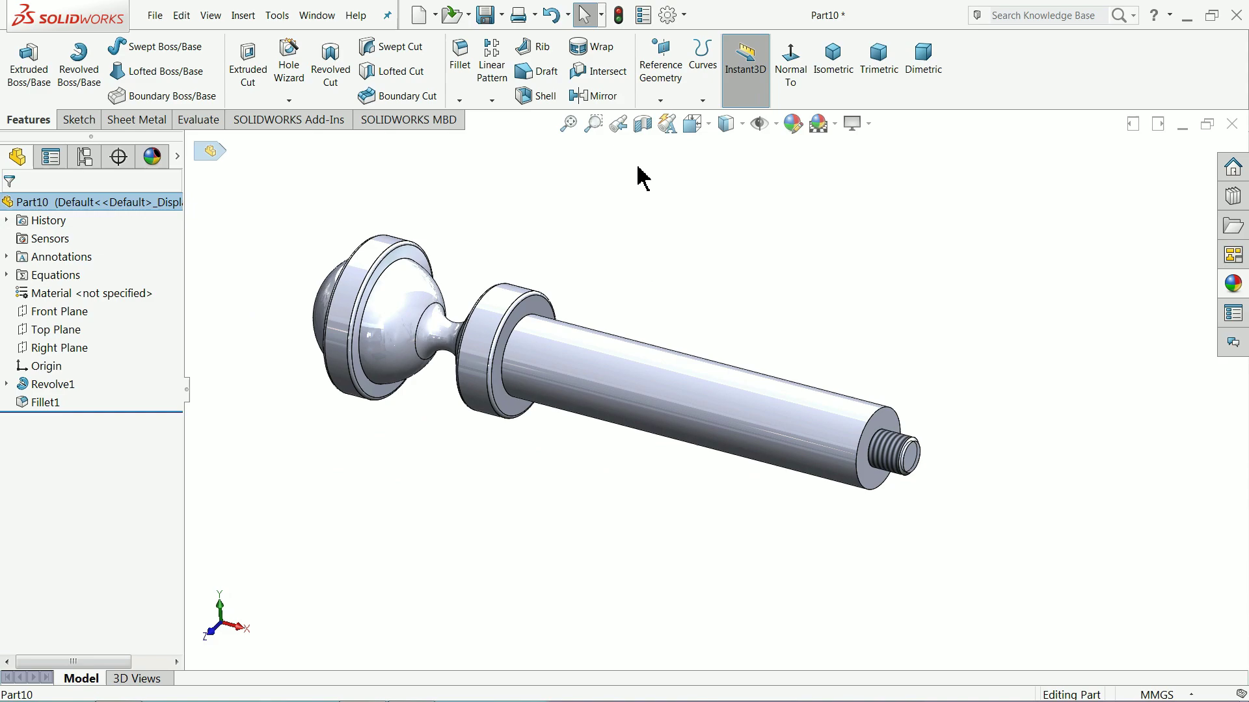
{"action": "left_click", "coordinate": [793, 123]}
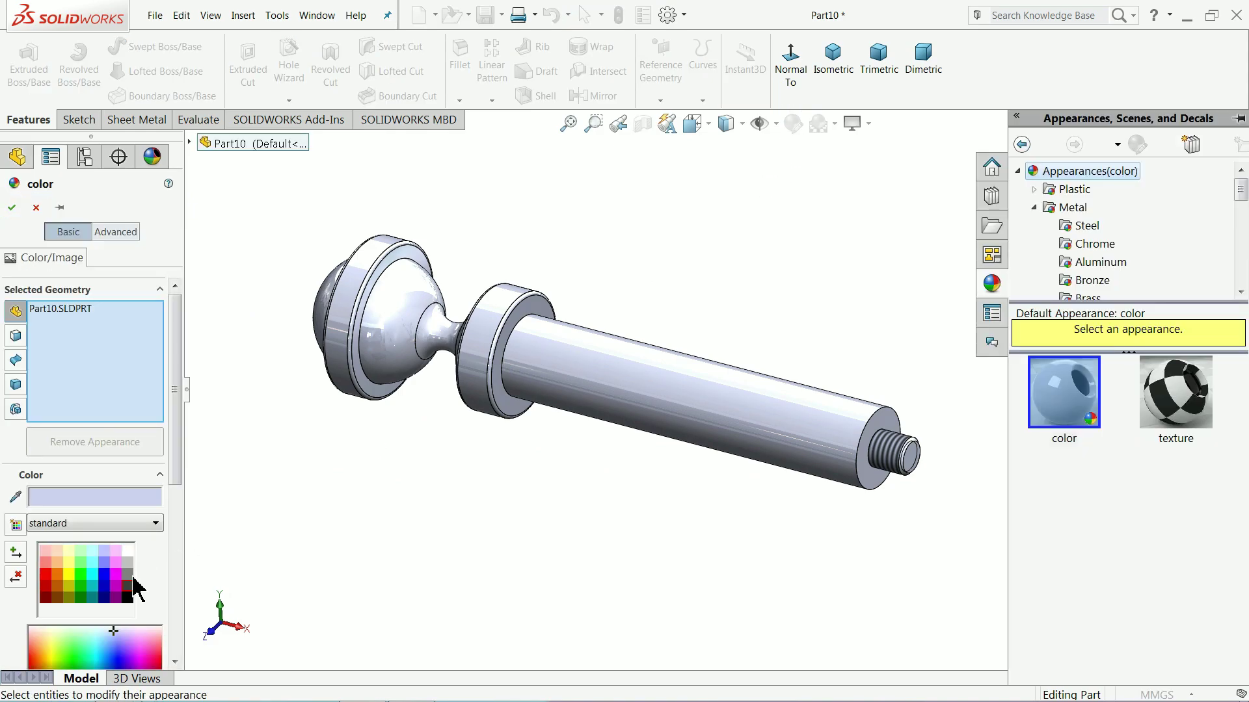
{"action": "left_click", "coordinate": [128, 575]}
{"action": "middle_click_drag", "start_coordinate": [511, 481], "coordinate": [507, 527]}
{"action": "left_click", "coordinate": [125, 584]}
{"action": "left_click", "coordinate": [128, 575]}
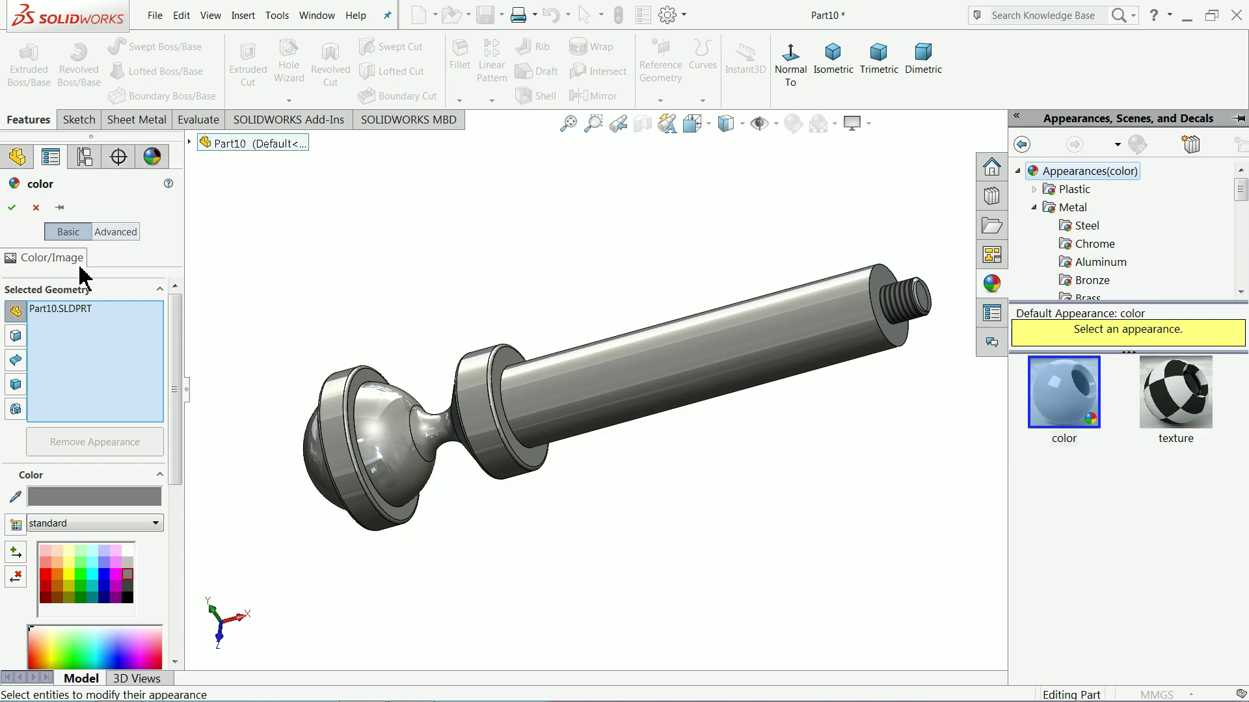
{"action": "left_click", "coordinate": [12, 207]}
{"action": "middle_click_drag", "start_coordinate": [423, 298], "coordinate": [507, 287]}
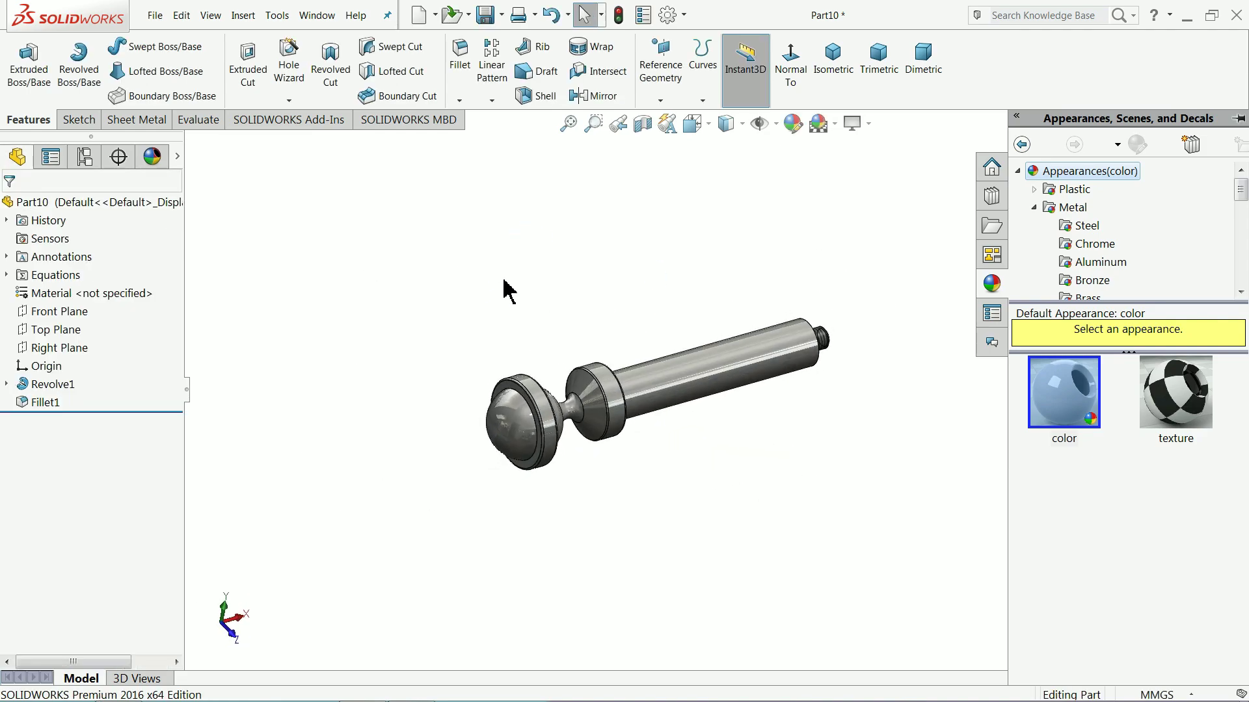
{"action": "scroll", "coordinate": [714, 387], "scroll_direction": "down", "scroll_amount": 5}
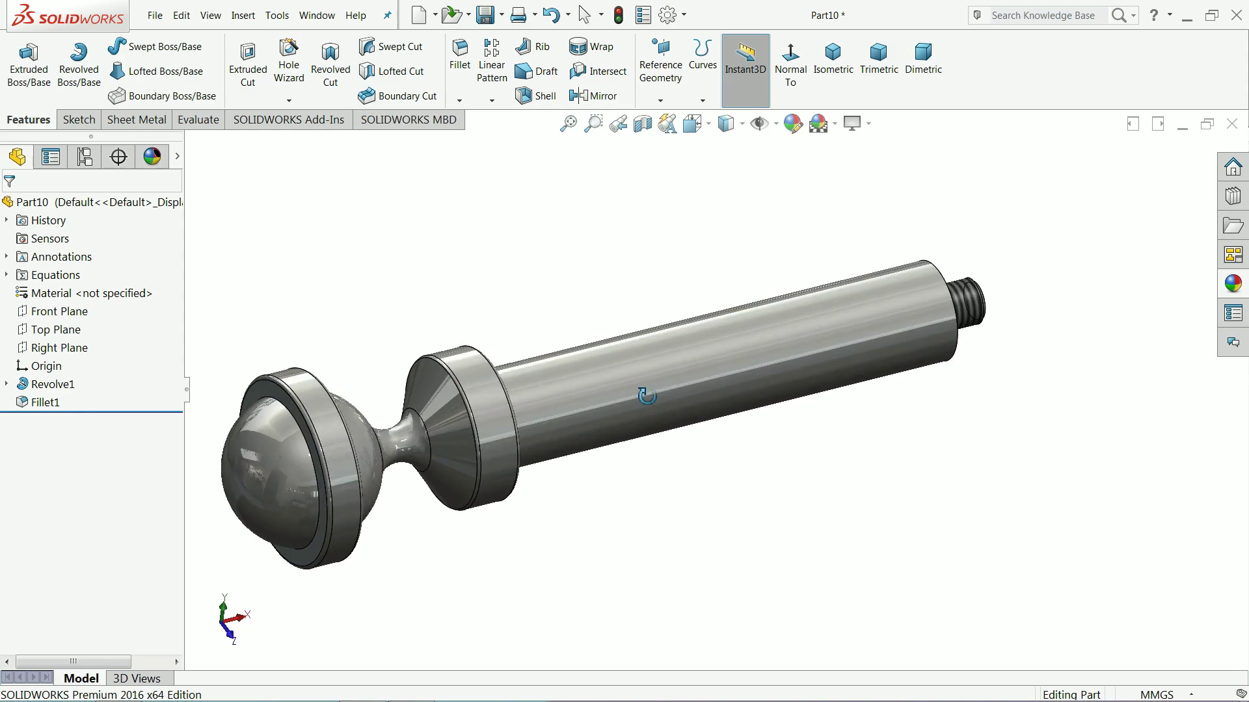
{"action": "scroll", "coordinate": [394, 262], "scroll_direction": "up", "scroll_amount": 2}
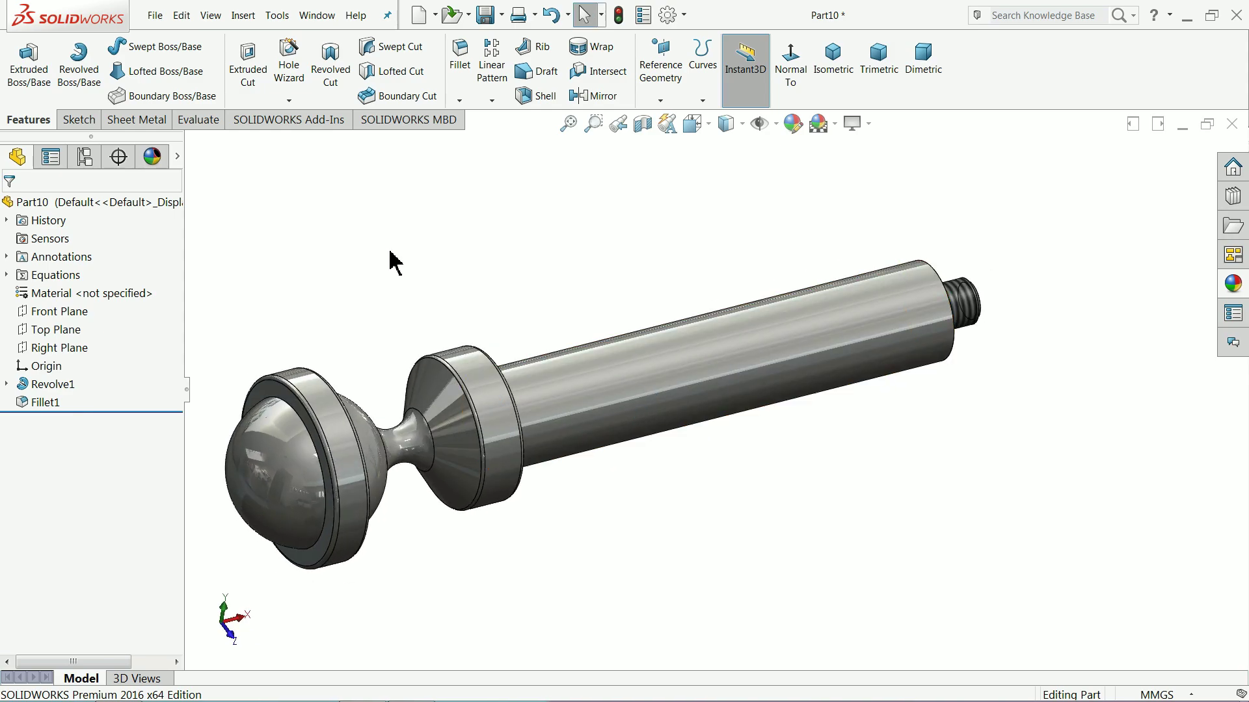
Save Part10 under the file name '10.moving pin' in the Pipe Vice folder.
{"action": "left_click", "coordinate": [486, 15]}
{"action": "type", "text": "10.moving pin"}
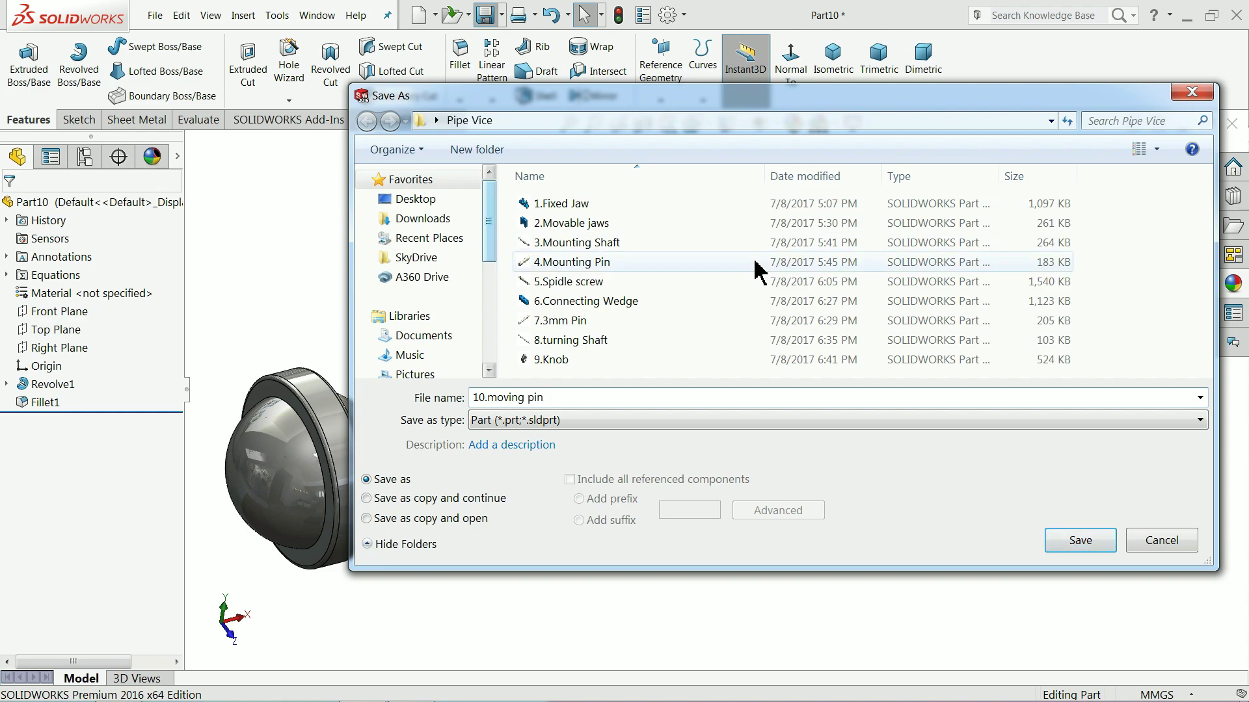
{"action": "left_click", "coordinate": [1078, 540]}
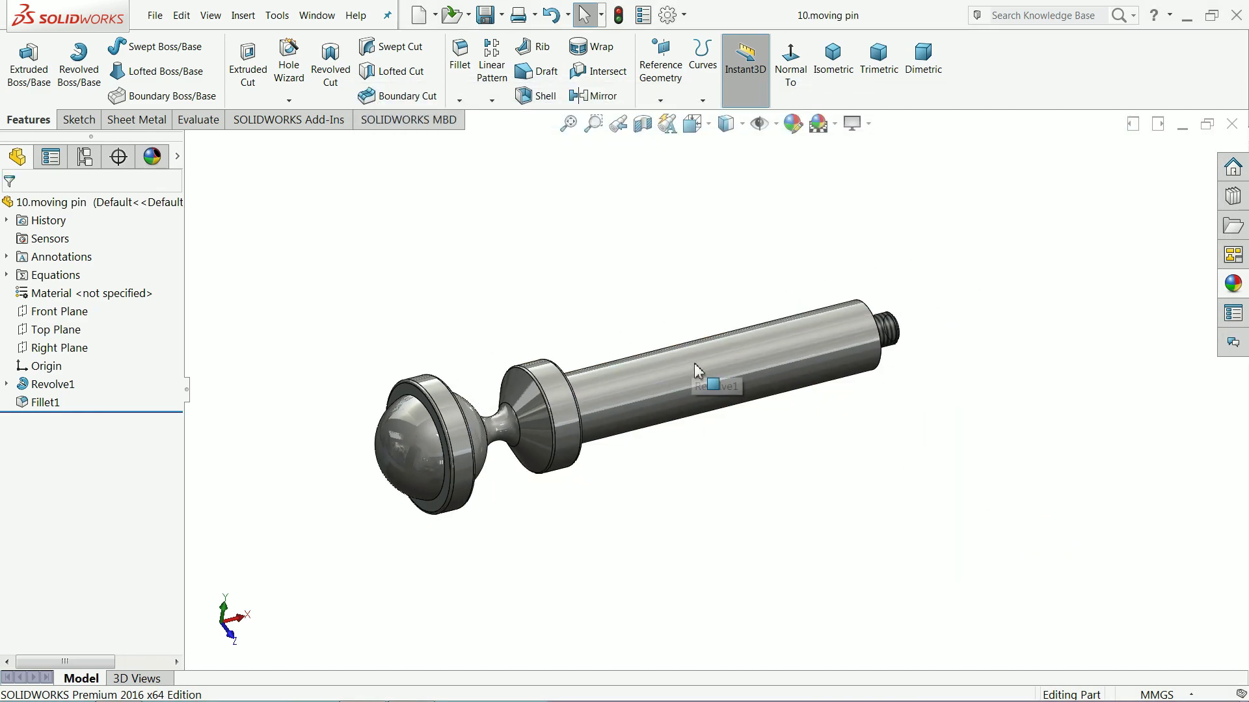